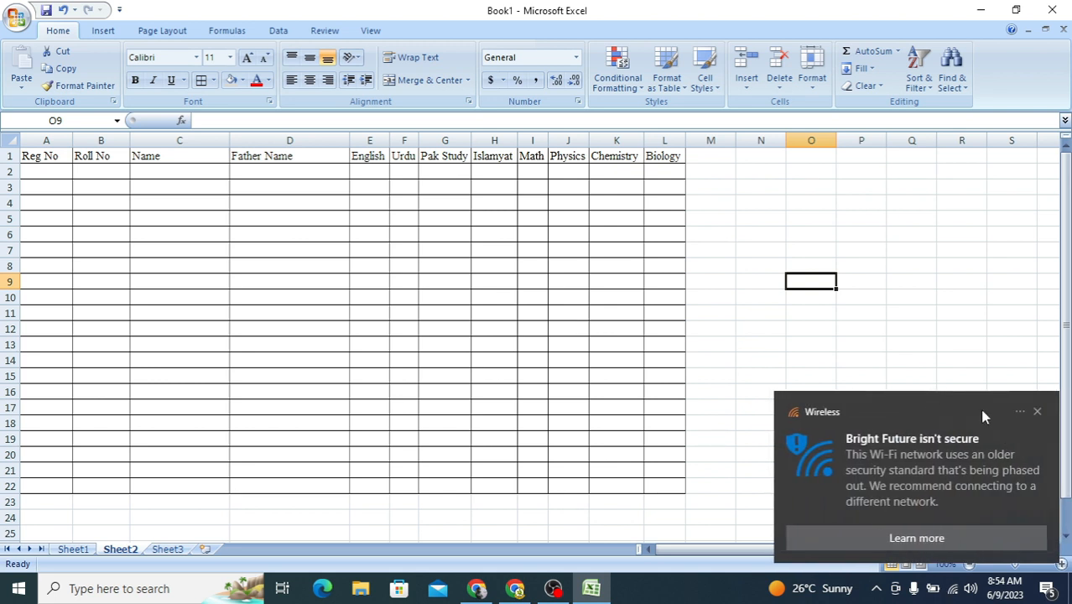
Step: Dismiss the Wi-Fi security notification and rename Sheet1 as DMC
{"action": "left_click", "coordinate": [1036, 410]}
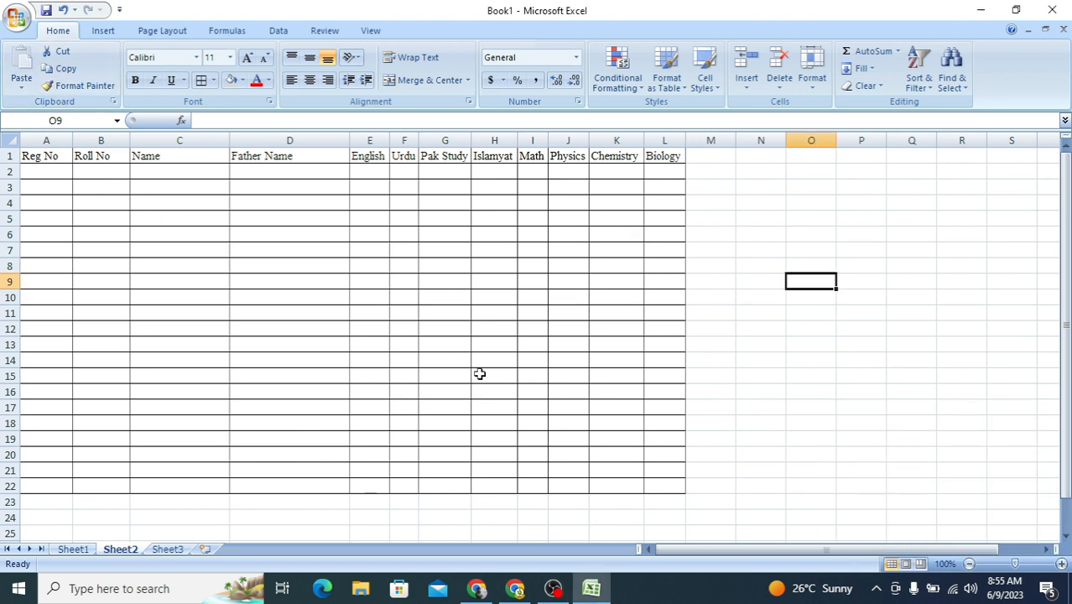
{"action": "left_click", "coordinate": [73, 549]}
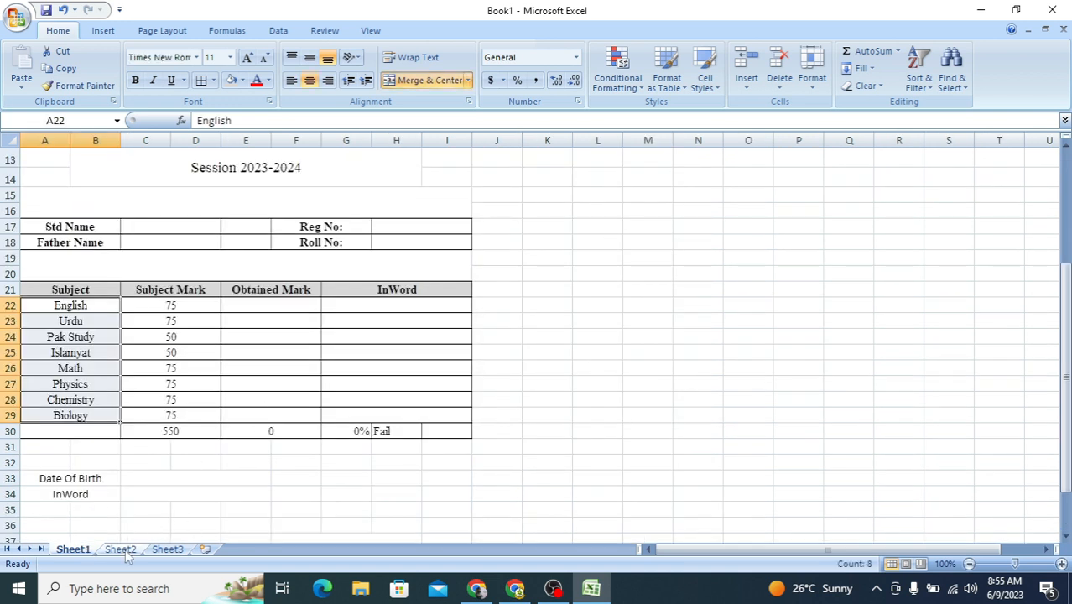
{"action": "right_click", "coordinate": [74, 549]}
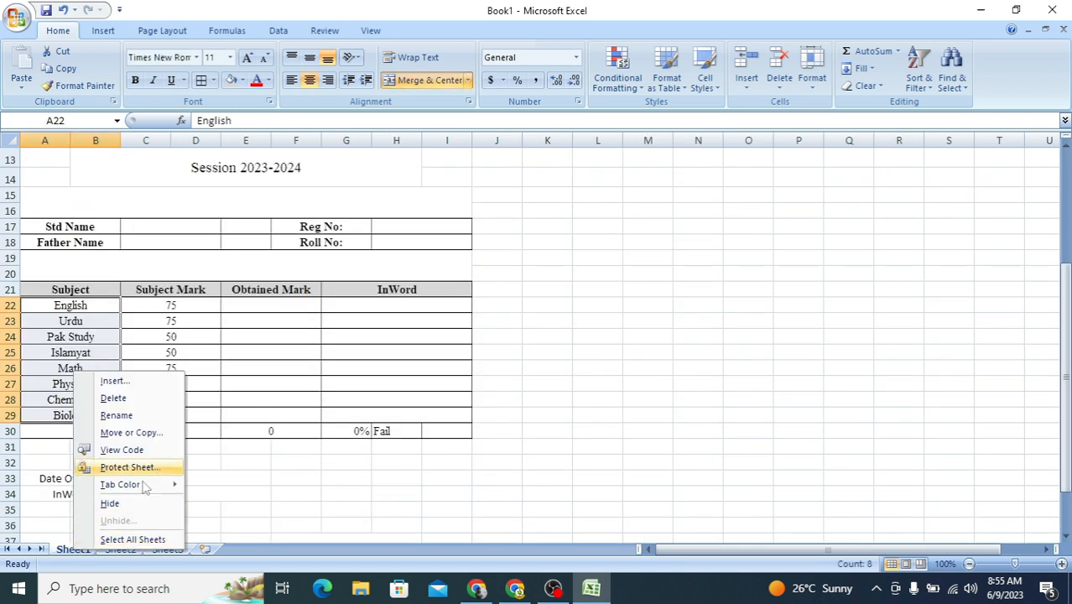
{"action": "left_click", "coordinate": [119, 415]}
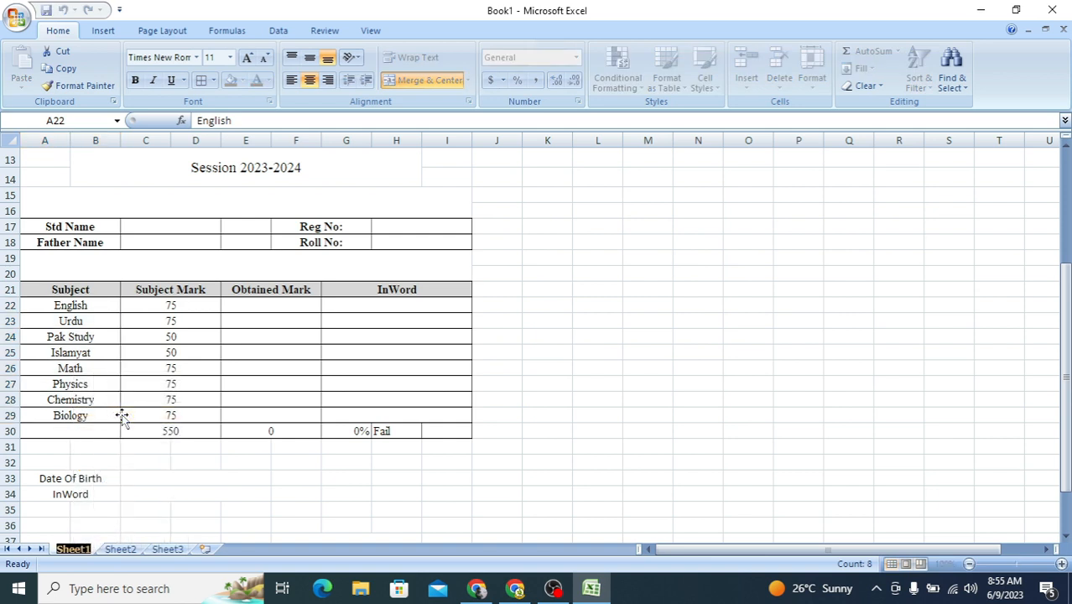
{"action": "type", "text": "DM"}
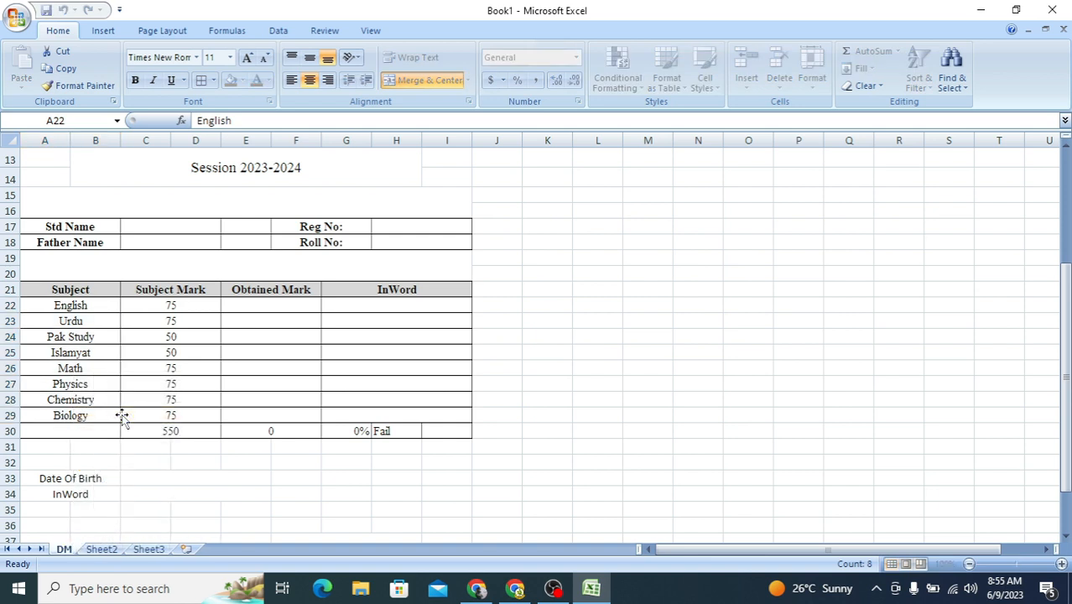
{"action": "type", "text": "C"}
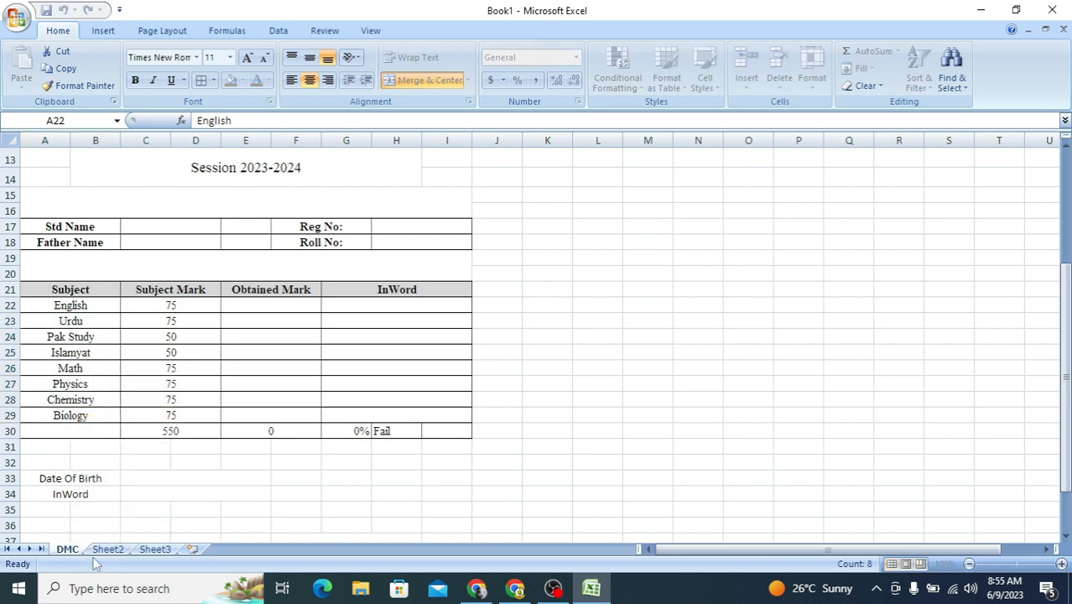
Step: Rename Sheet2 as 9th
{"action": "right_click", "coordinate": [104, 549]}
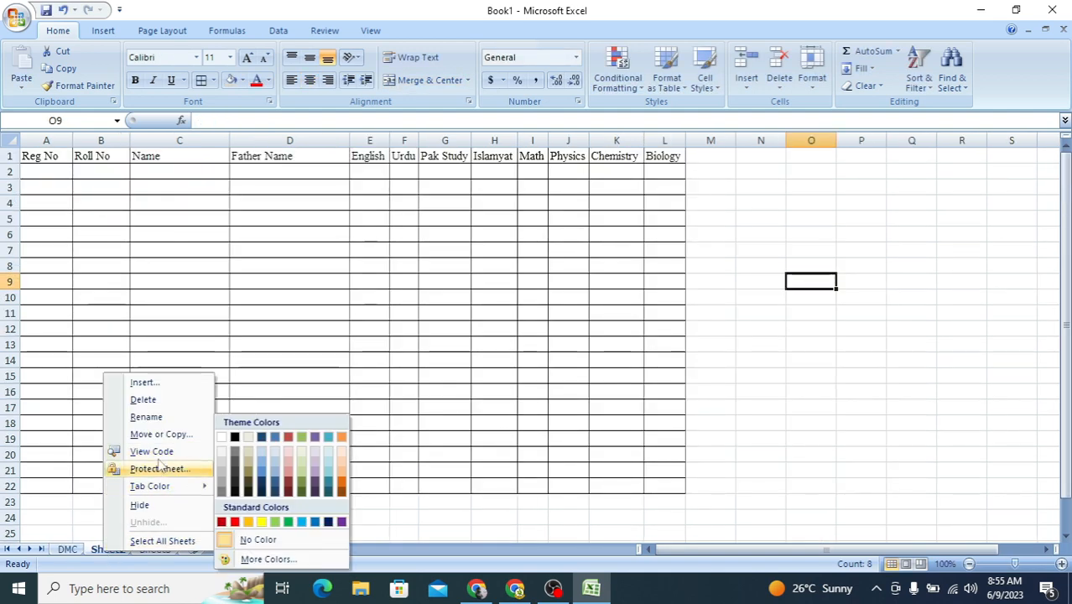
{"action": "left_click", "coordinate": [170, 417]}
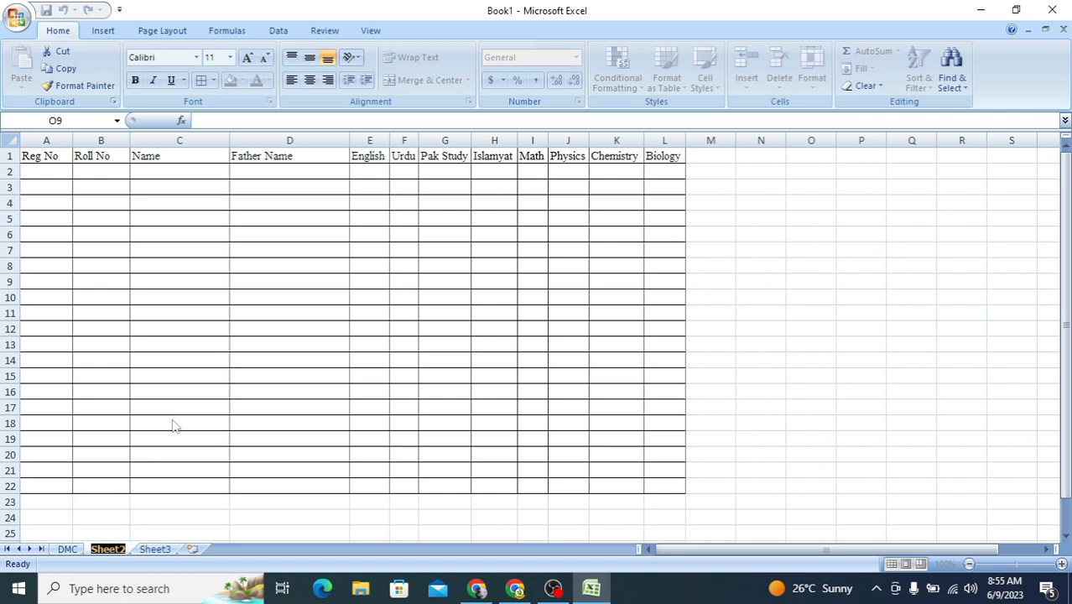
{"action": "type", "text": "(th"}
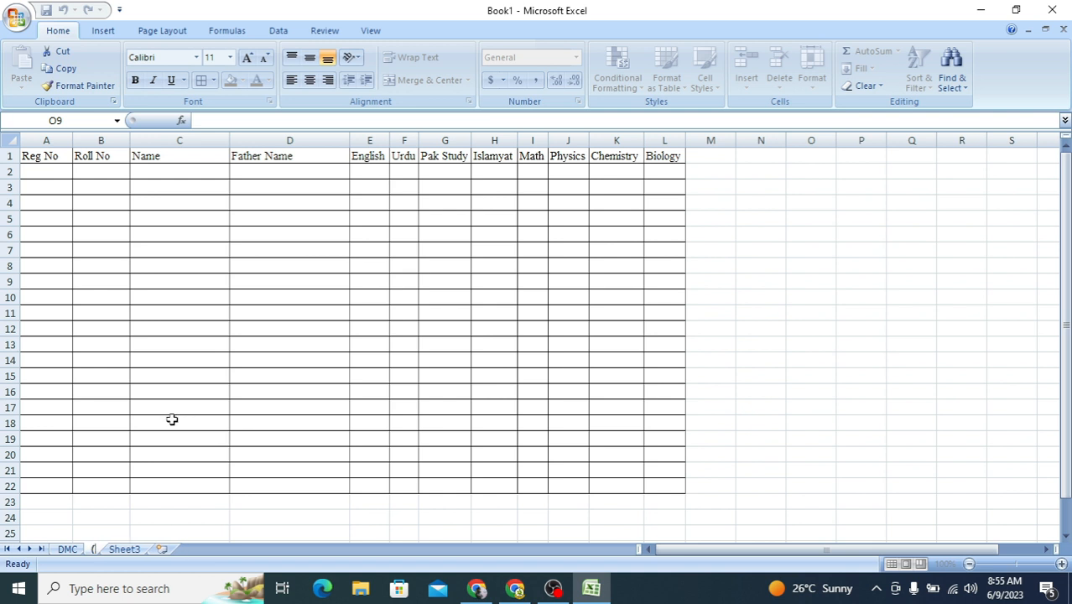
{"action": "key", "text": "BackSpace"}
{"action": "key", "text": "BackSpace"}
{"action": "key", "text": "BackSpace"}
{"action": "type", "text": "9th"}
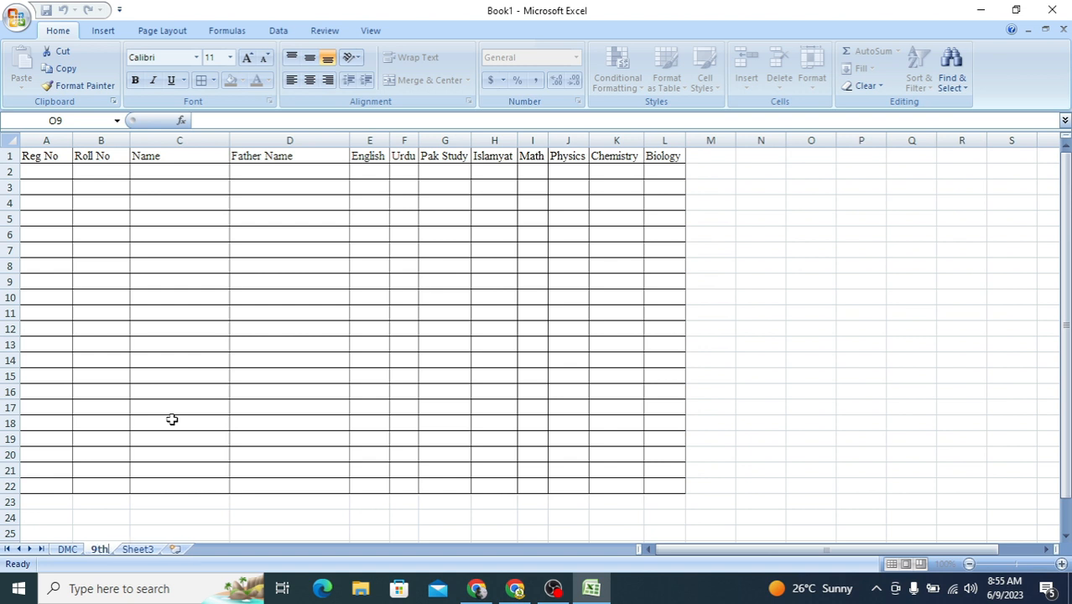
{"action": "left_click", "coordinate": [290, 513]}
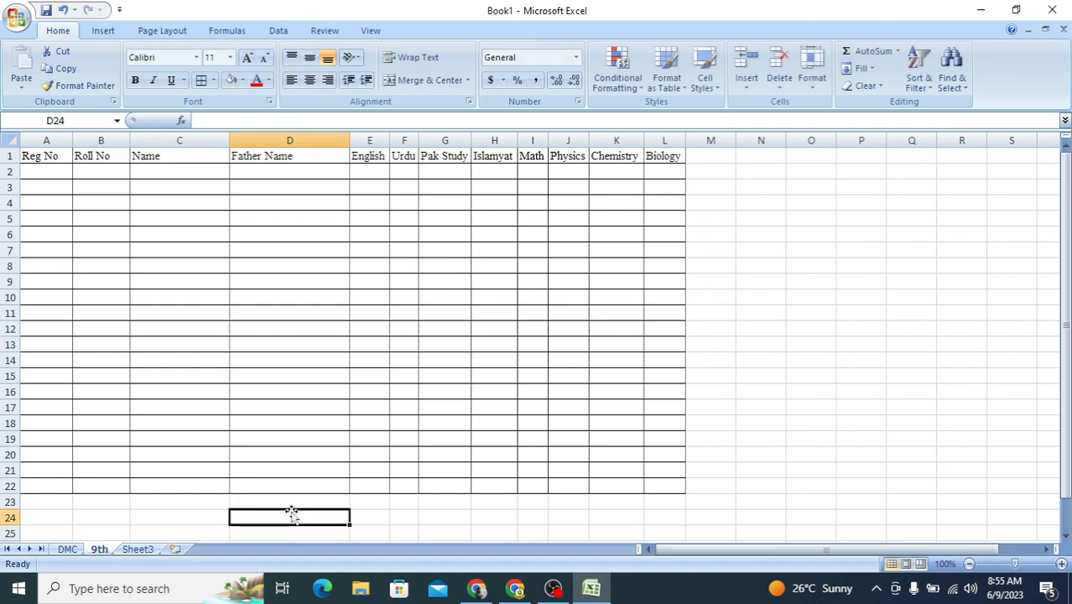
Step: Format the header row A1:L1 with a black fill and white font color
{"action": "left_click_drag", "start_coordinate": [27, 156], "coordinate": [677, 158]}
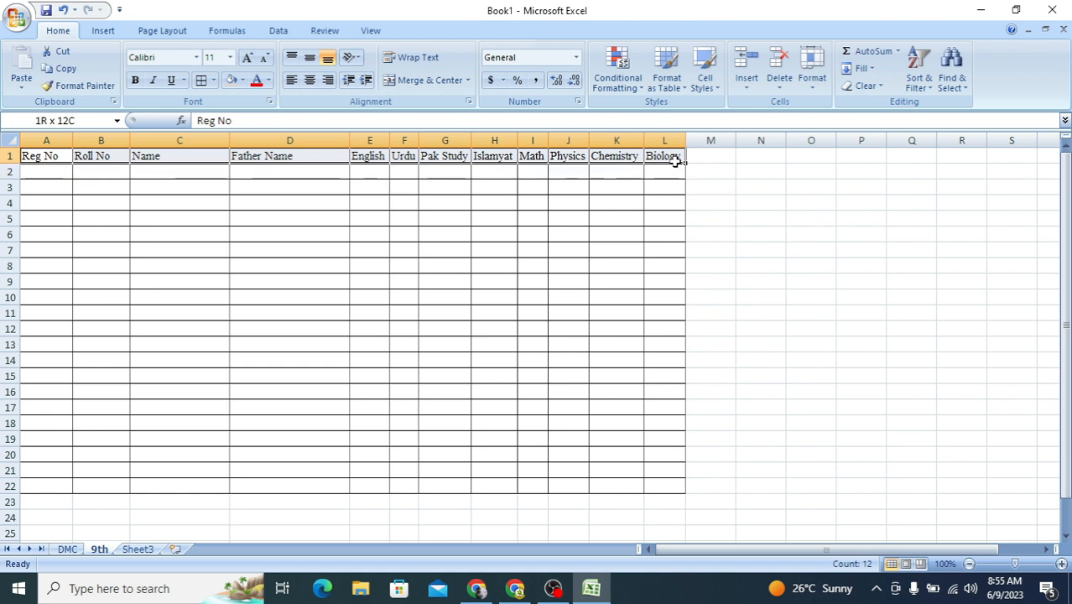
{"action": "left_click", "coordinate": [243, 80]}
{"action": "left_click", "coordinate": [242, 112]}
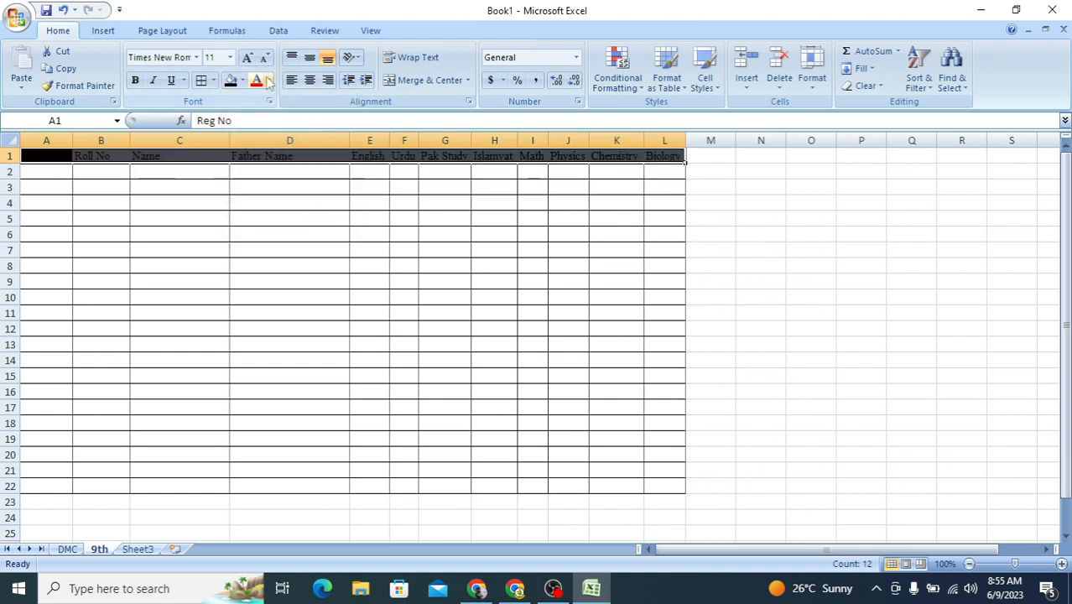
{"action": "left_click", "coordinate": [268, 80]}
{"action": "left_click", "coordinate": [255, 132]}
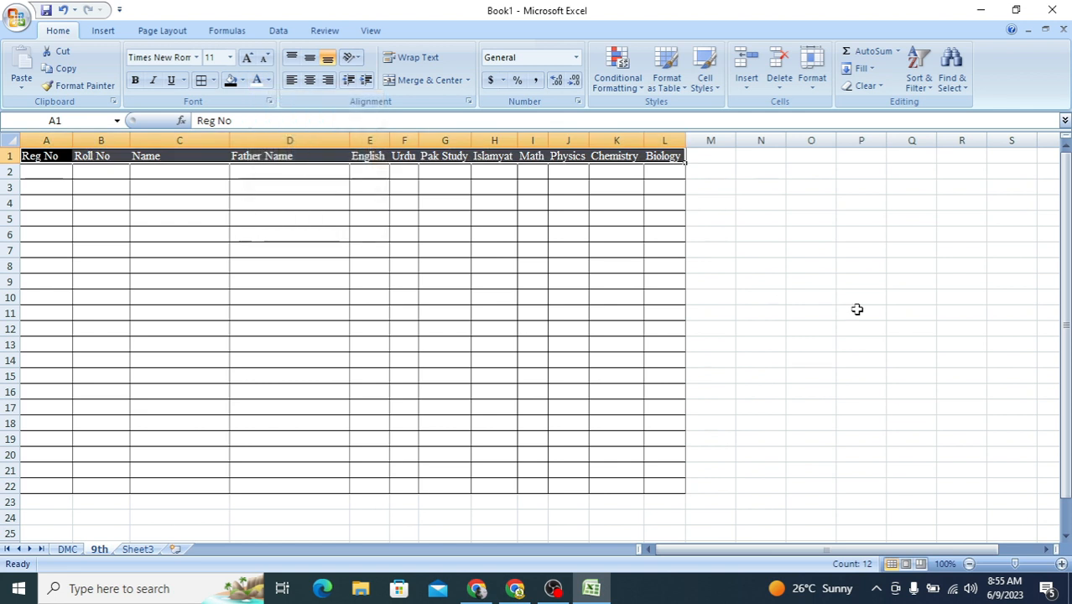
Step: Fill the Reg No column from A2 to A22 with the series BF001 to BF021
{"action": "left_click", "coordinate": [53, 174]}
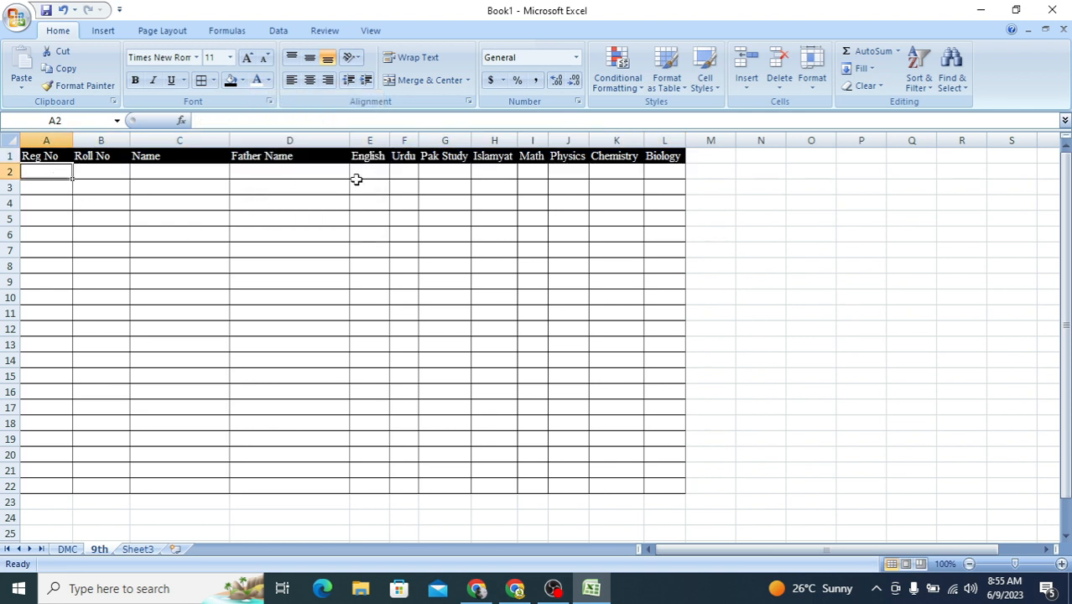
{"action": "type", "text": "BF"}
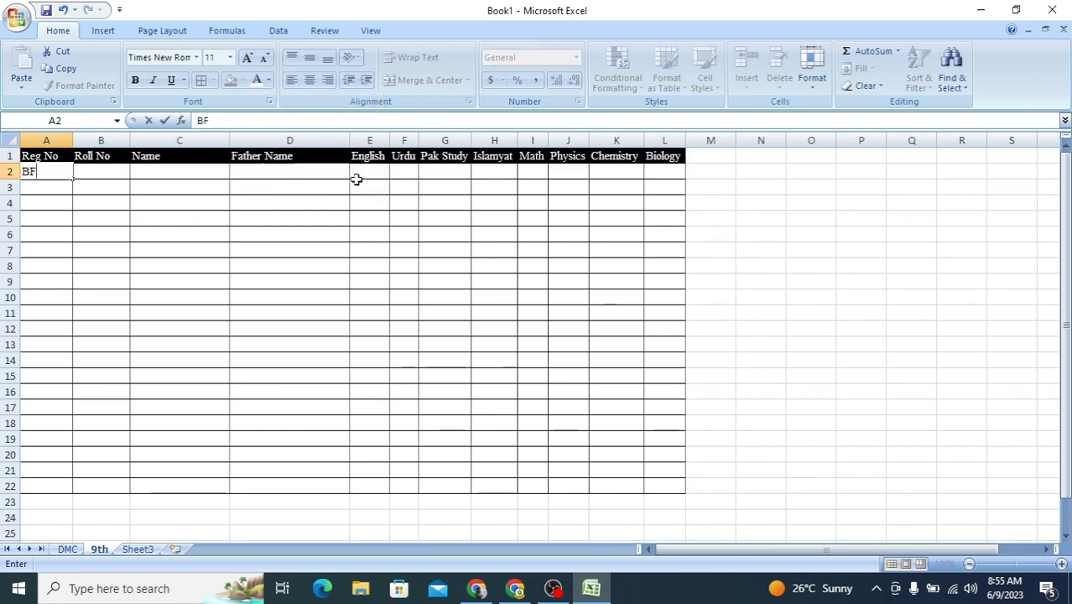
{"action": "type", "text": "))"}
{"action": "type", "text": "001"}
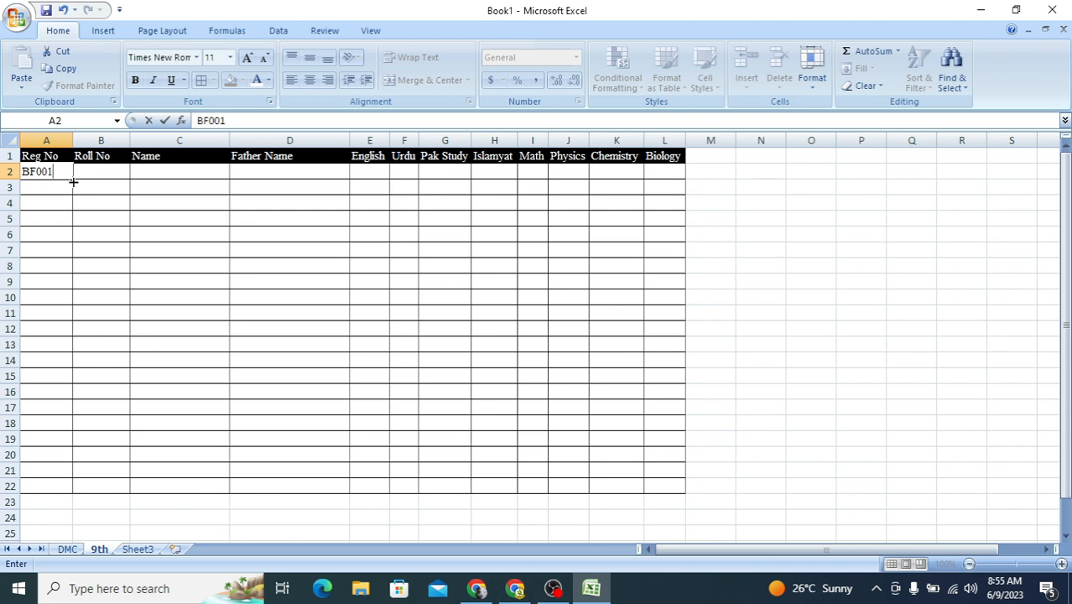
{"action": "left_click_drag", "start_coordinate": [73, 181], "coordinate": [67, 491]}
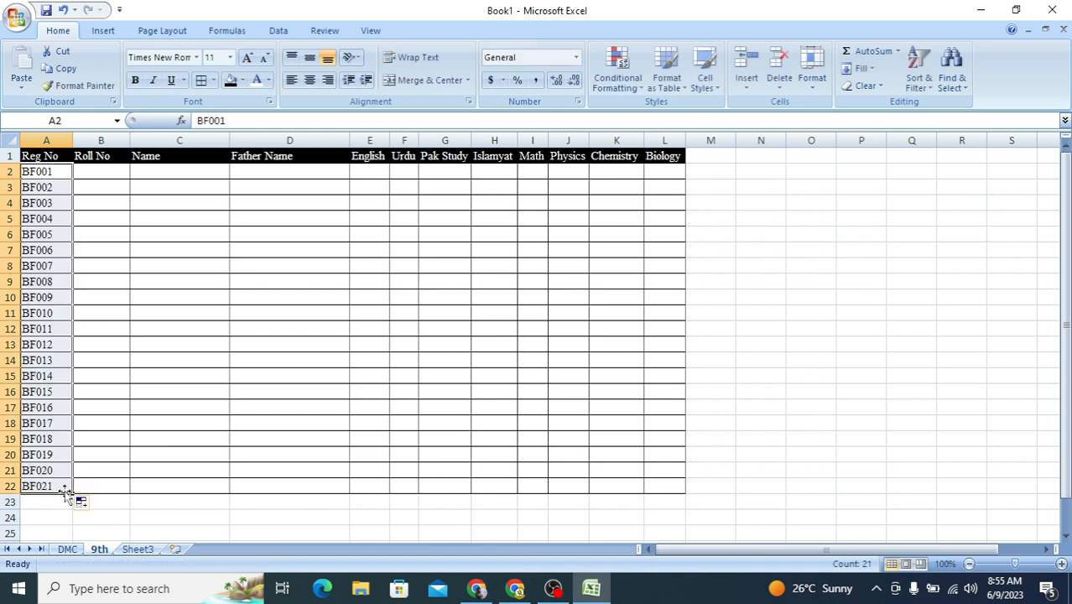
Step: Fill the Roll No column from B2 to B22 with consecutive numbers 1 to 21
{"action": "left_click", "coordinate": [103, 170]}
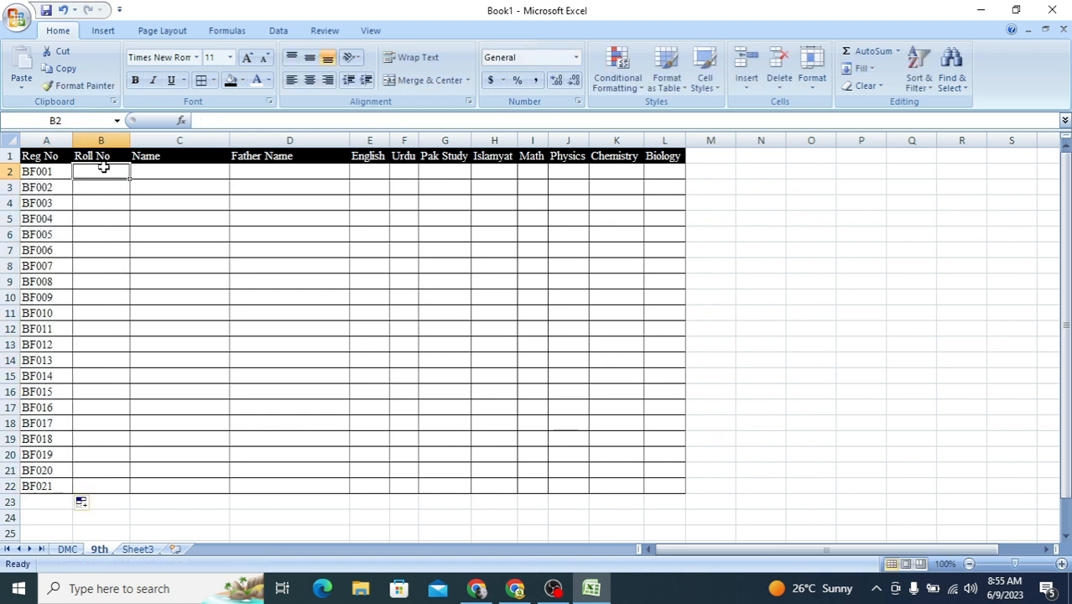
{"action": "type", "text": "1"}
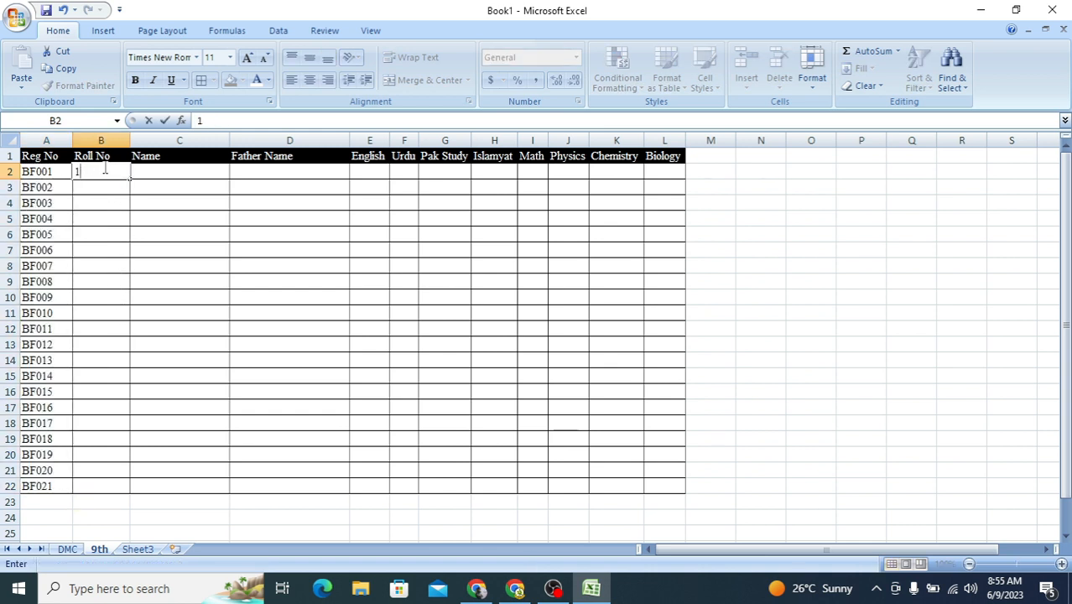
{"action": "key", "text": "Return"}
{"action": "type", "text": "2"}
{"action": "key", "text": "Return"}
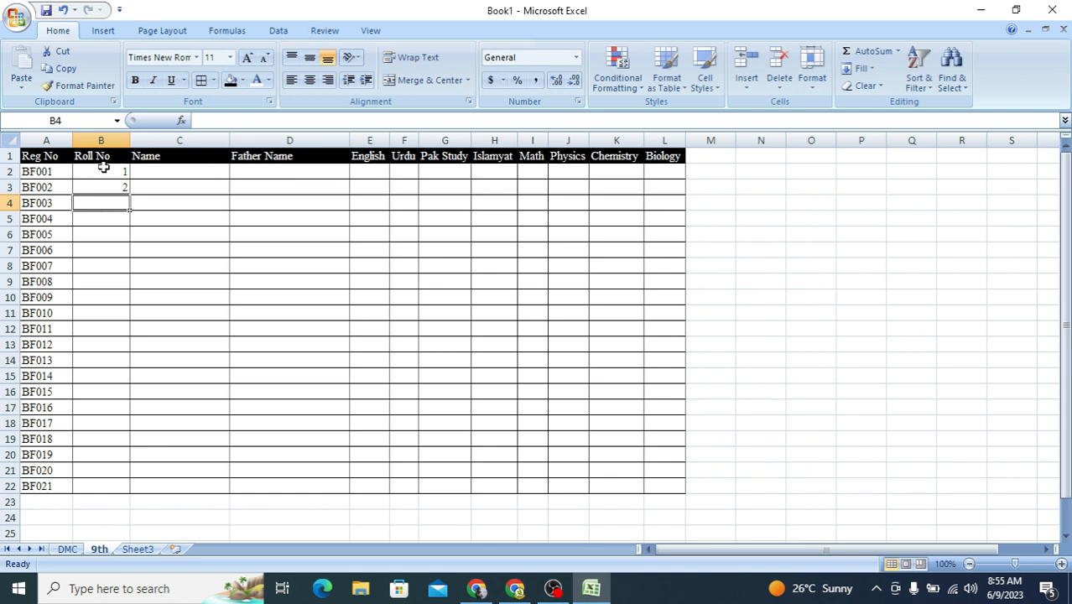
{"action": "left_click_drag", "start_coordinate": [103, 168], "coordinate": [127, 497]}
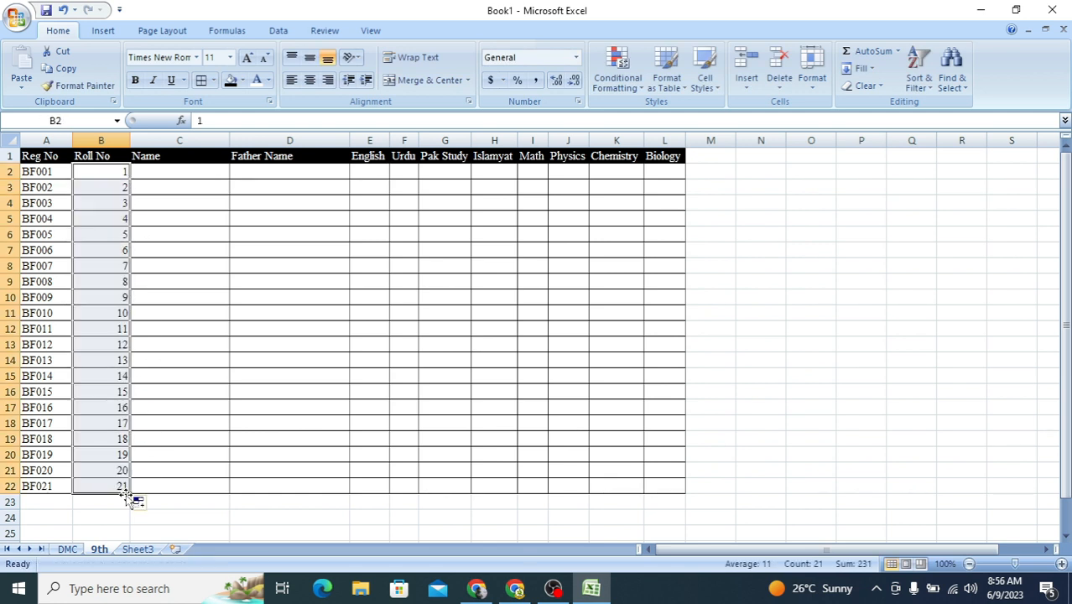
Step: Enter the first three students' names in the Name column, cells C2 to C4
{"action": "left_click", "coordinate": [173, 170]}
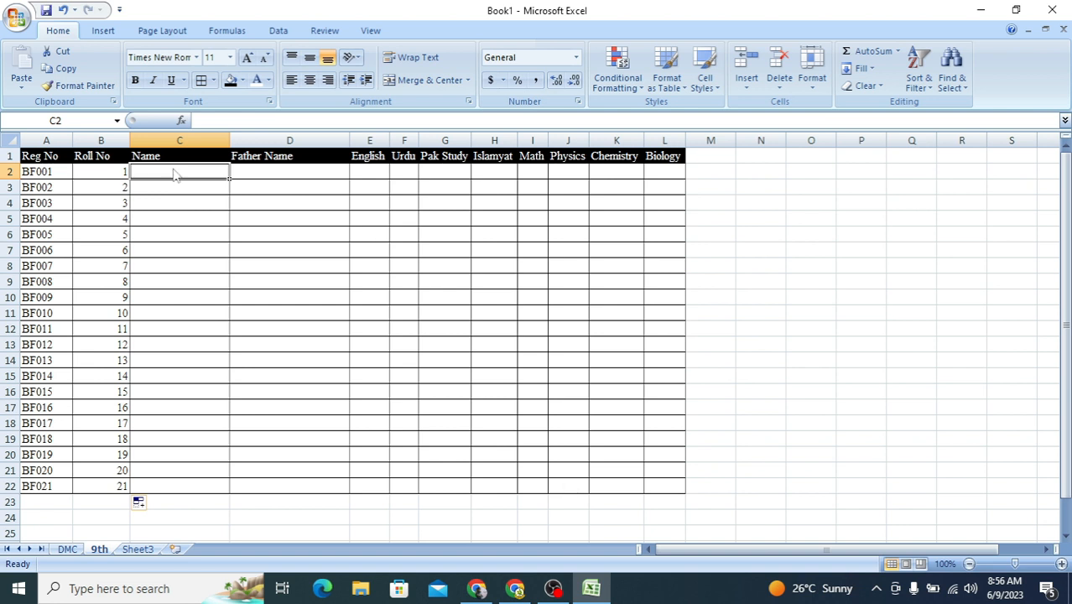
{"action": "type", "text": "Re"}
{"action": "key", "text": "BackSpace"}
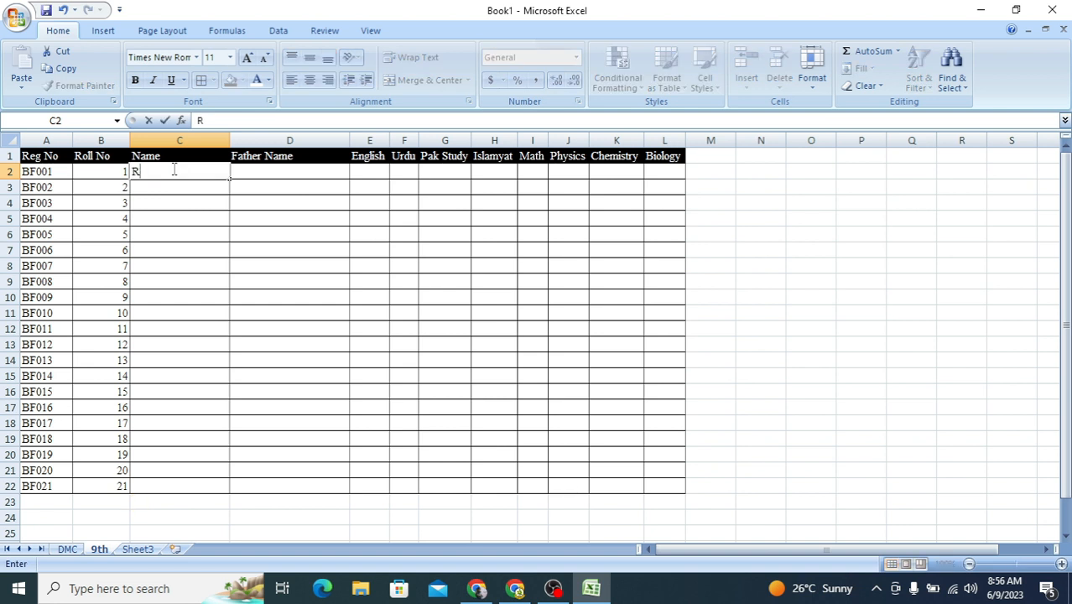
{"action": "type", "text": "ehan"}
{"action": "key", "text": "Return"}
{"action": "type", "text": "Im"}
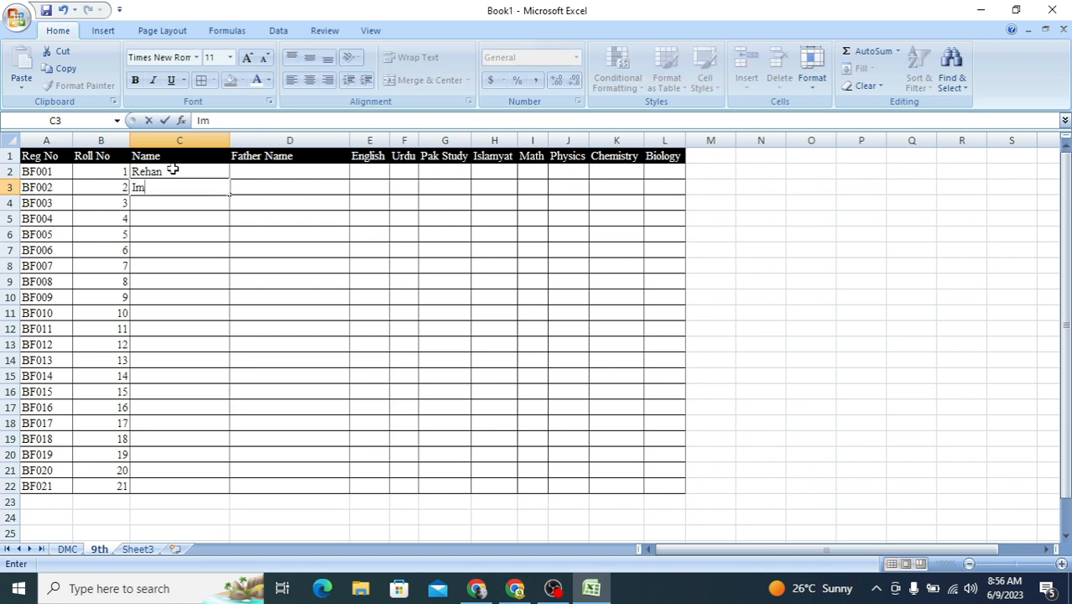
{"action": "type", "text": "tiaz"}
{"action": "key", "text": "Return"}
{"action": "type", "text": "Ju"}
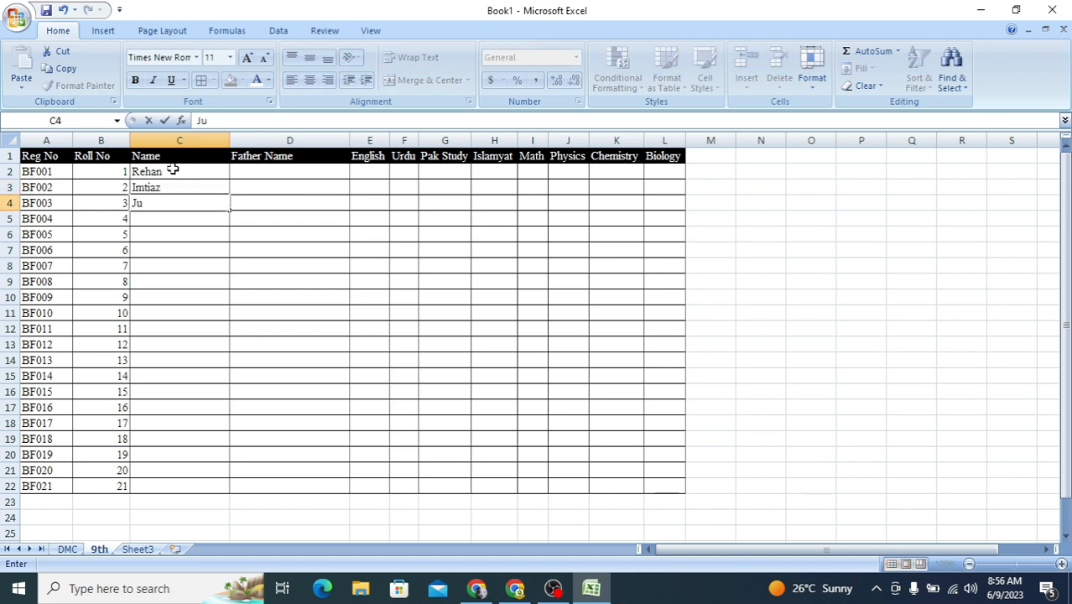
{"action": "type", "text": "nid khan"}
{"action": "key", "text": "Return"}
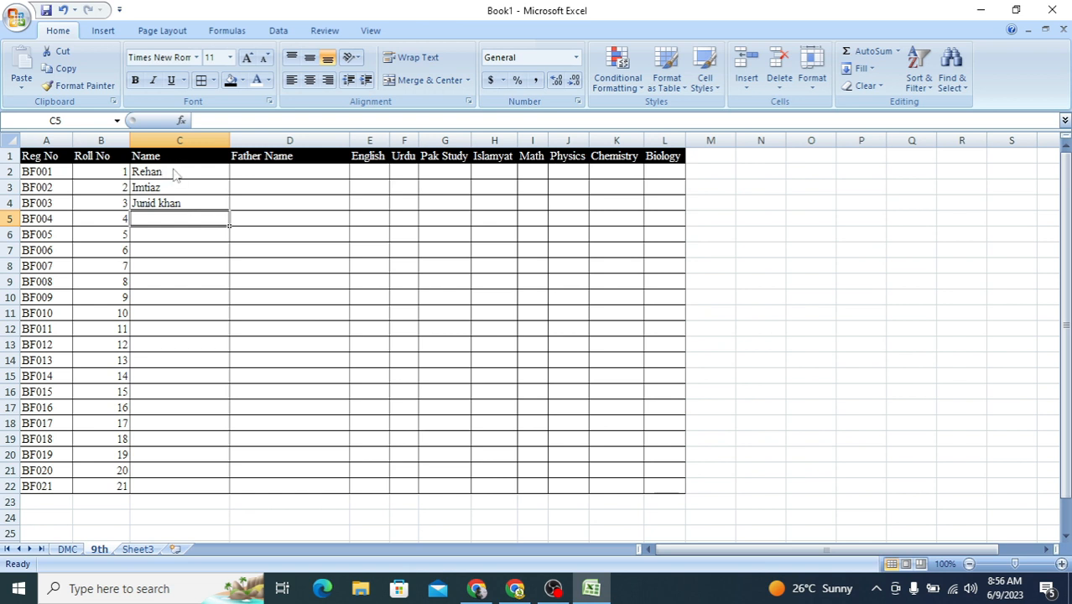
Step: Enter the fourth and fifth students' names in cells C5 and C6
{"action": "type", "text": "Waq"}
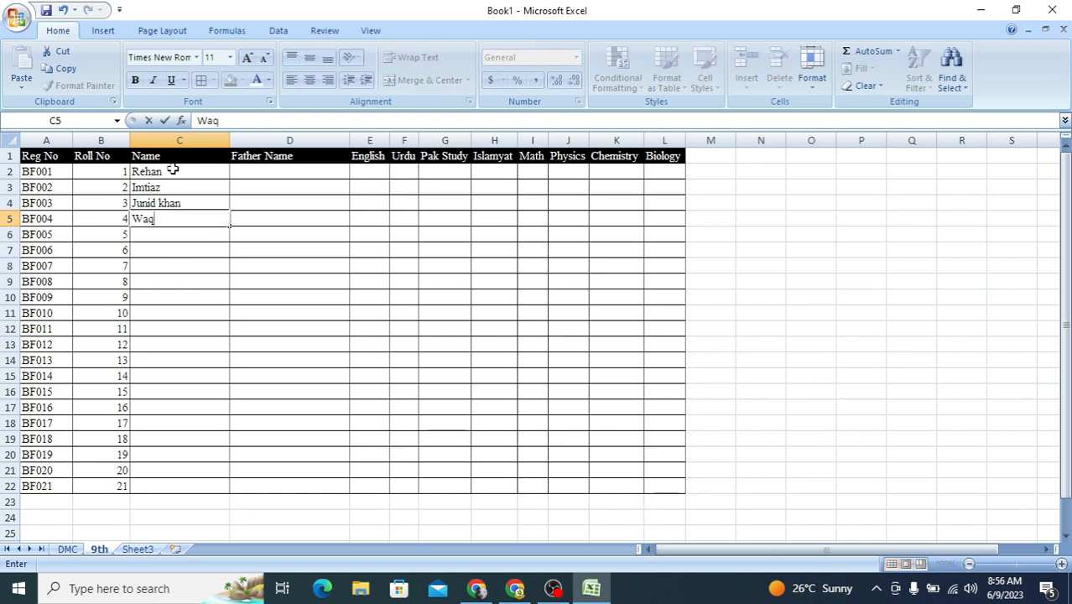
{"action": "type", "text": "ar ALi"}
{"action": "key", "text": "Return"}
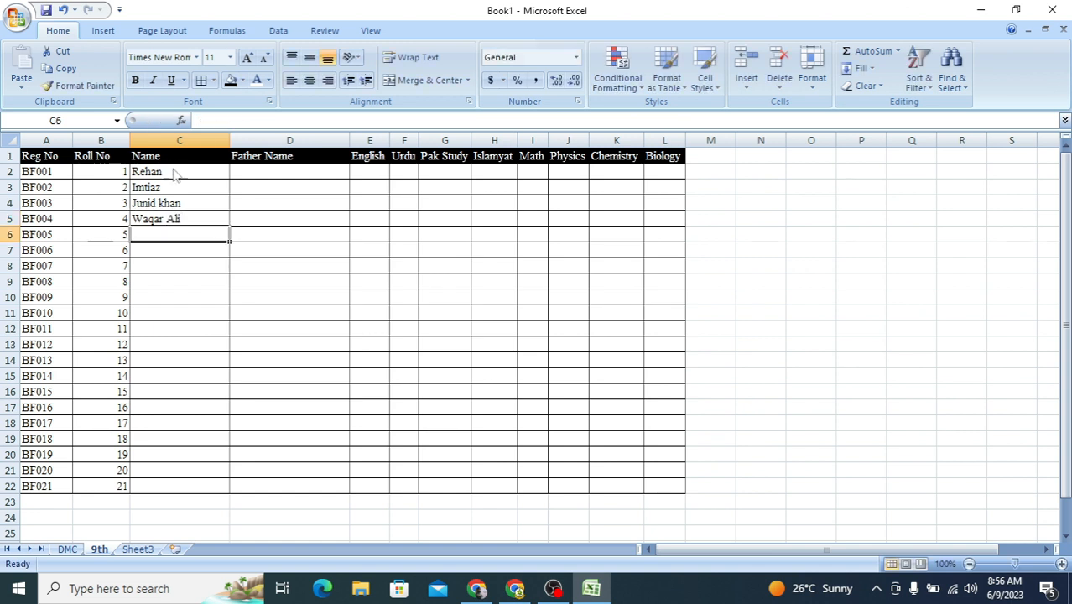
{"action": "type", "text": "Akbar"}
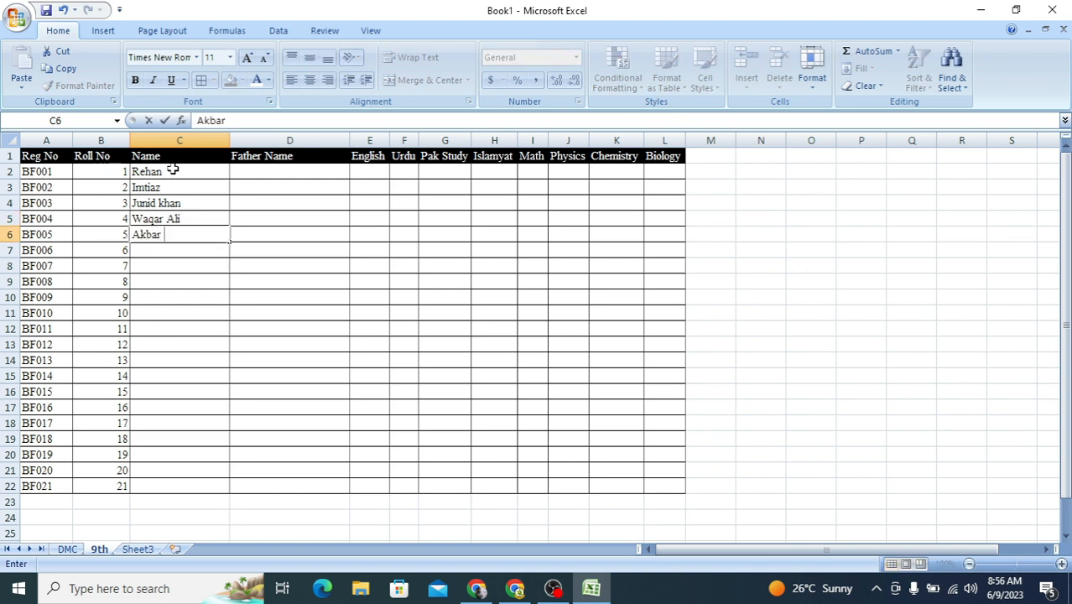
{"action": "type", "text": " Khan"}
{"action": "key", "text": "Return"}
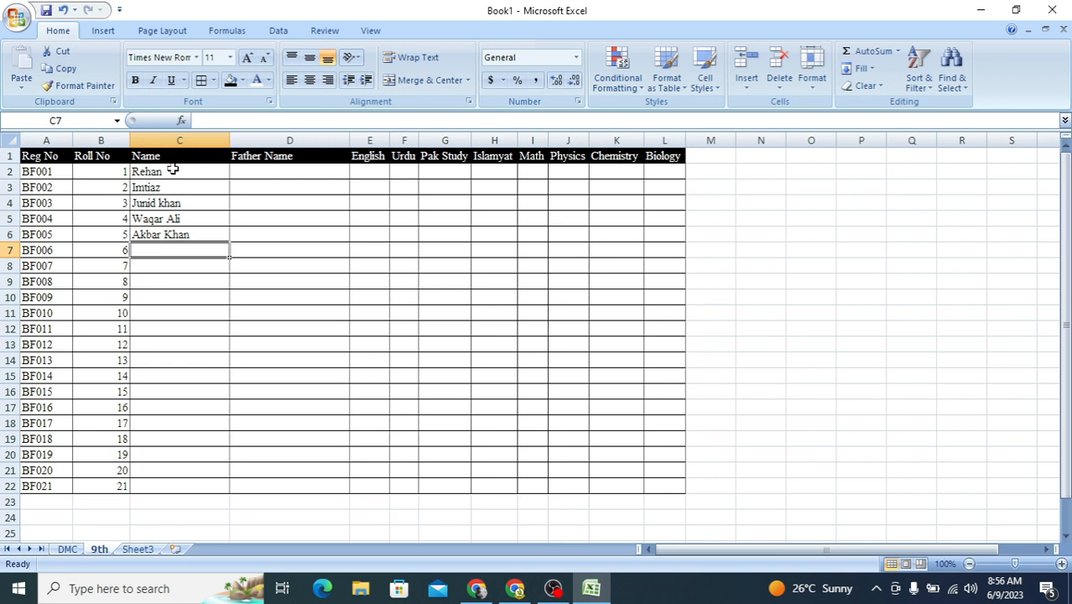
Step: Enter the sixth and seventh students' names in cells C7 and C8
{"action": "type", "text": "Qas"}
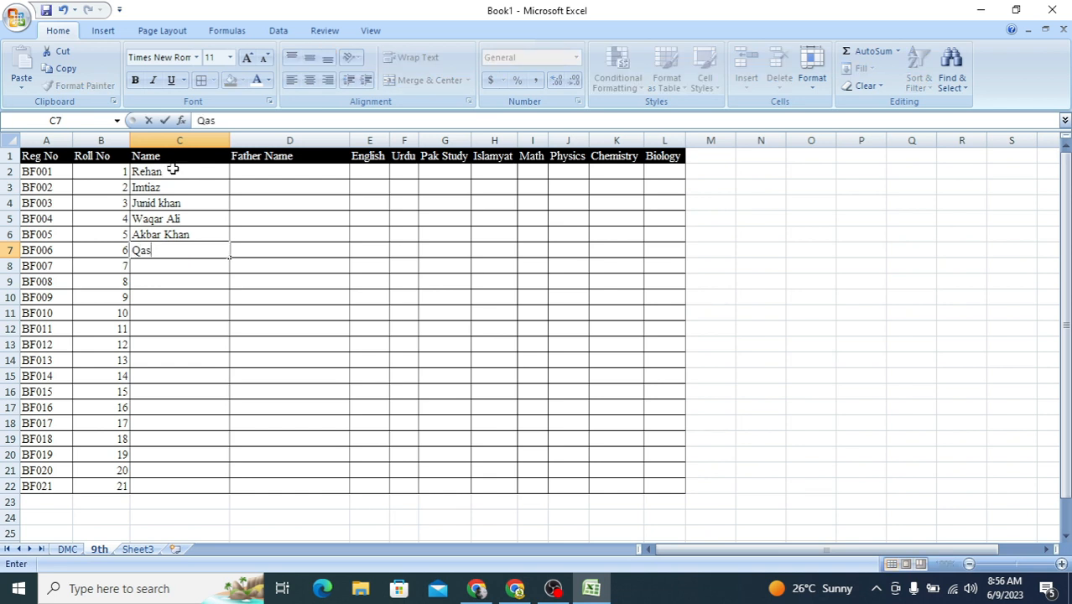
{"action": "type", "text": "im Iqbal"}
{"action": "key", "text": "Return"}
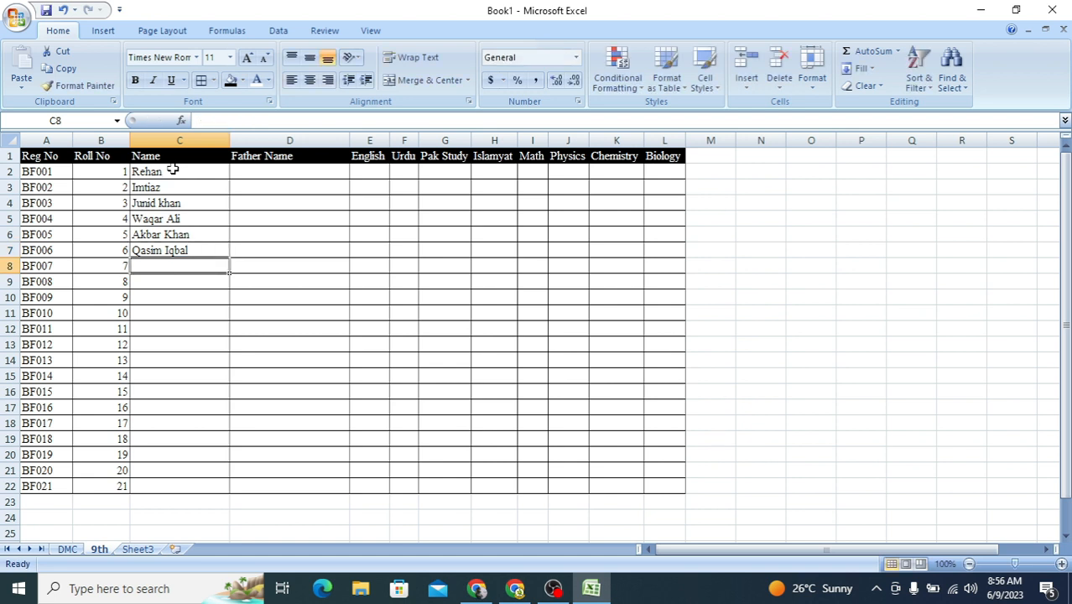
{"action": "type", "text": "Asif "}
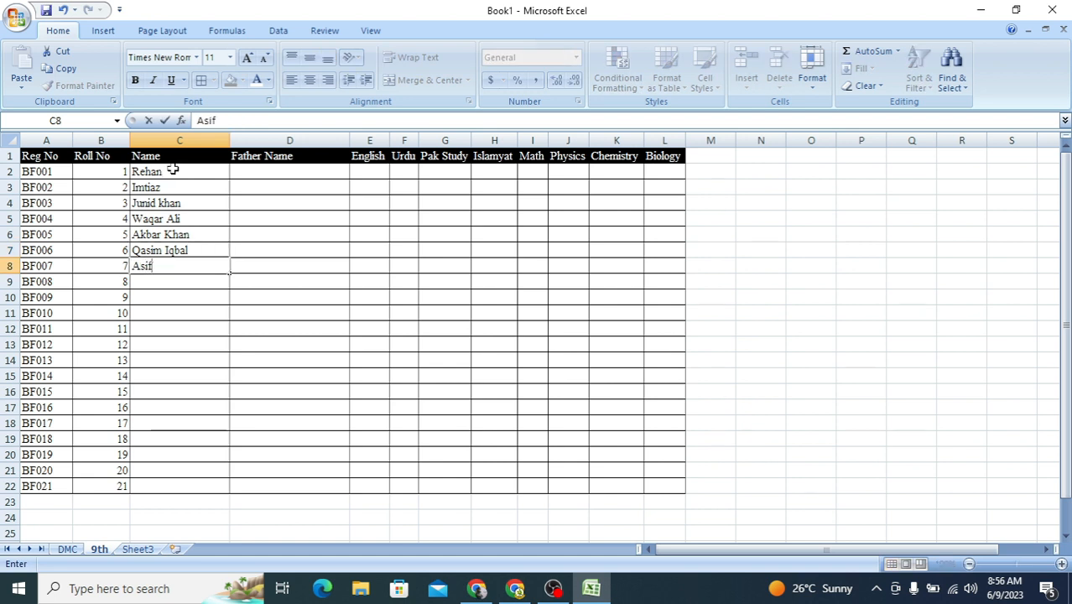
{"action": "type", "text": "Ali"}
{"action": "key", "text": "Return"}
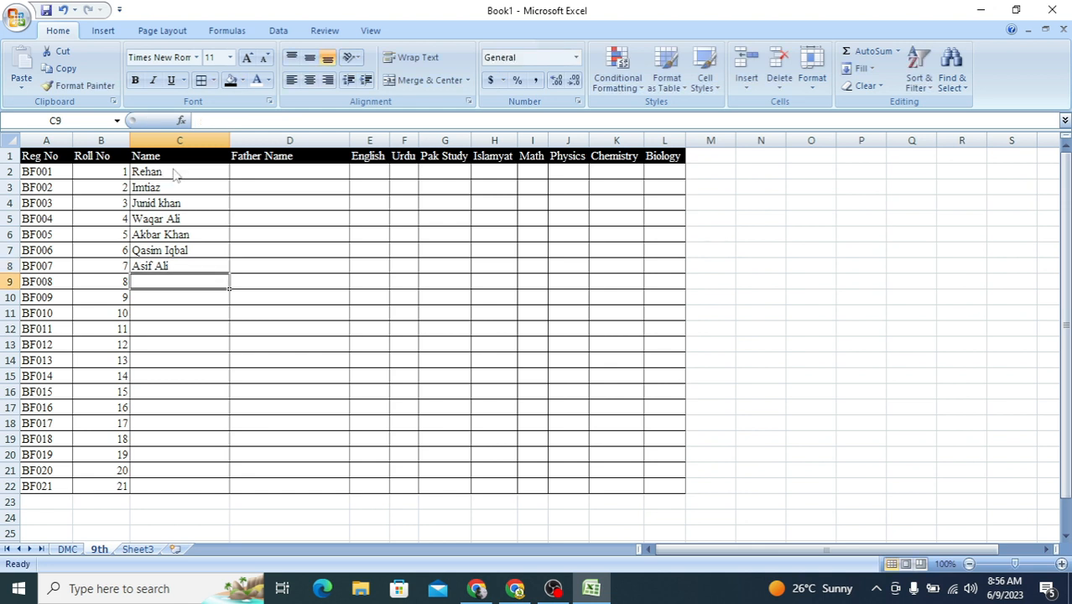
Step: Enter the eighth and ninth students' names in cells C9 and C10 of the Name column
{"action": "type", "text": "JAwa"}
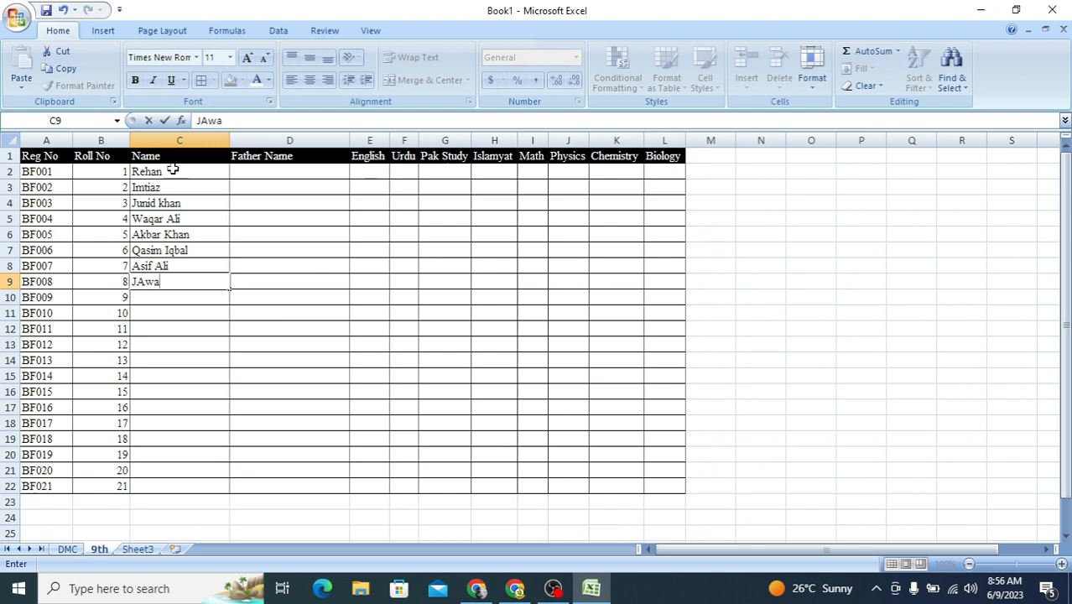
{"action": "type", "text": "d "}
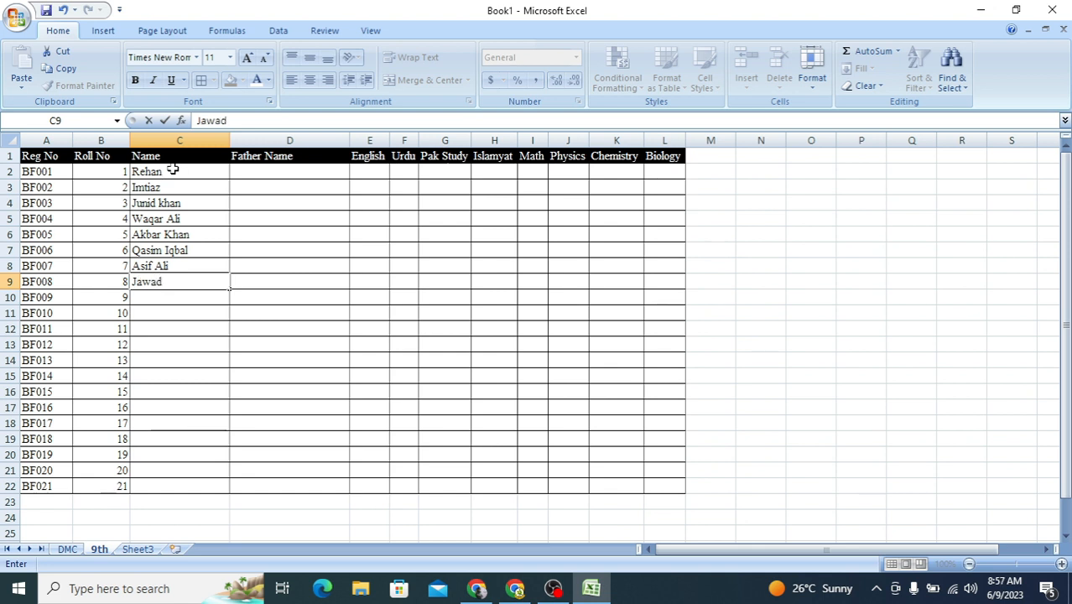
{"action": "type", "text": "Khan"}
{"action": "key", "text": "Return"}
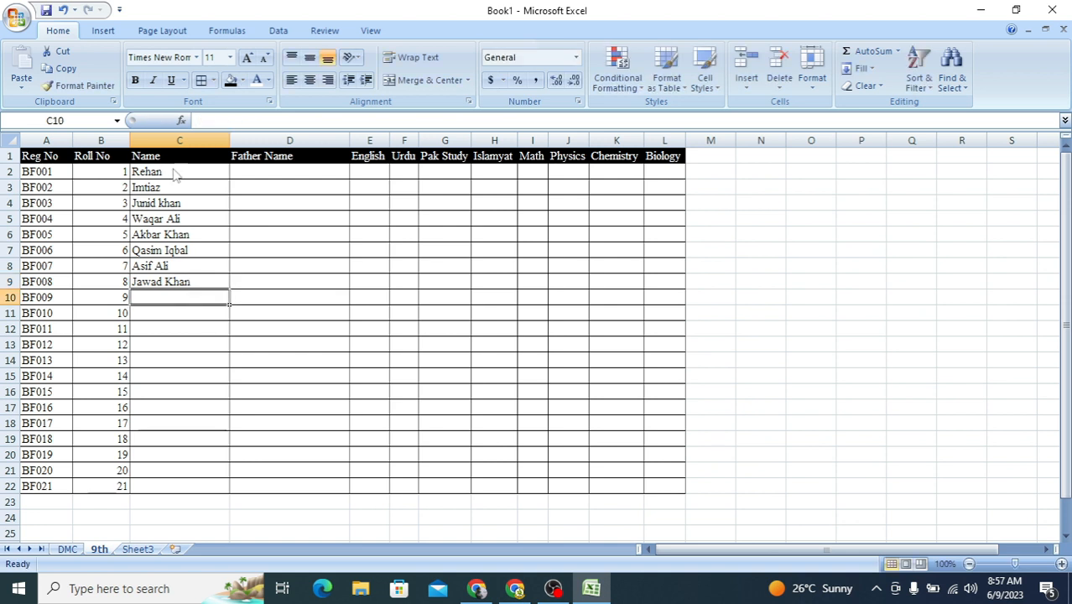
{"action": "type", "text": "Sa"}
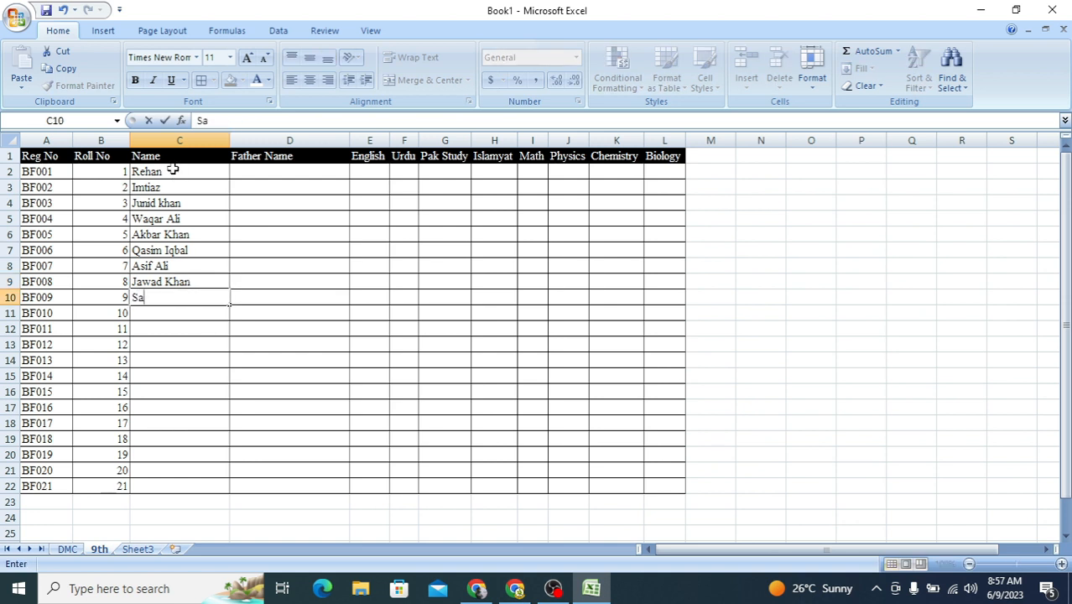
{"action": "type", "text": "jid Ahma"}
{"action": "key", "text": "Return"}
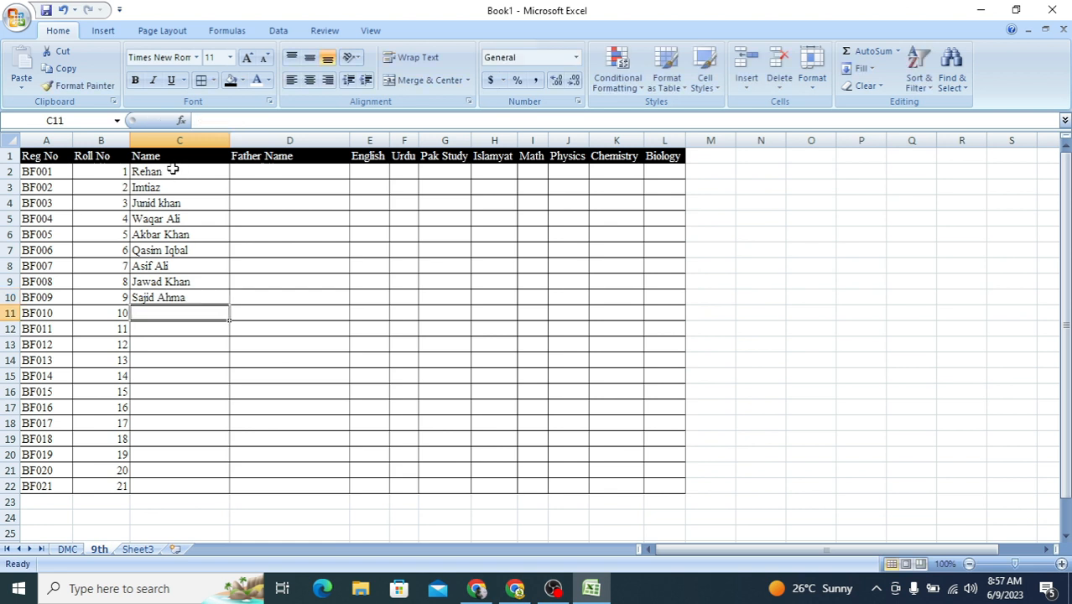
Step: Enter the fathers' names for the first three students in the Father Name column, cells D2 to D4
{"action": "left_click", "coordinate": [303, 176]}
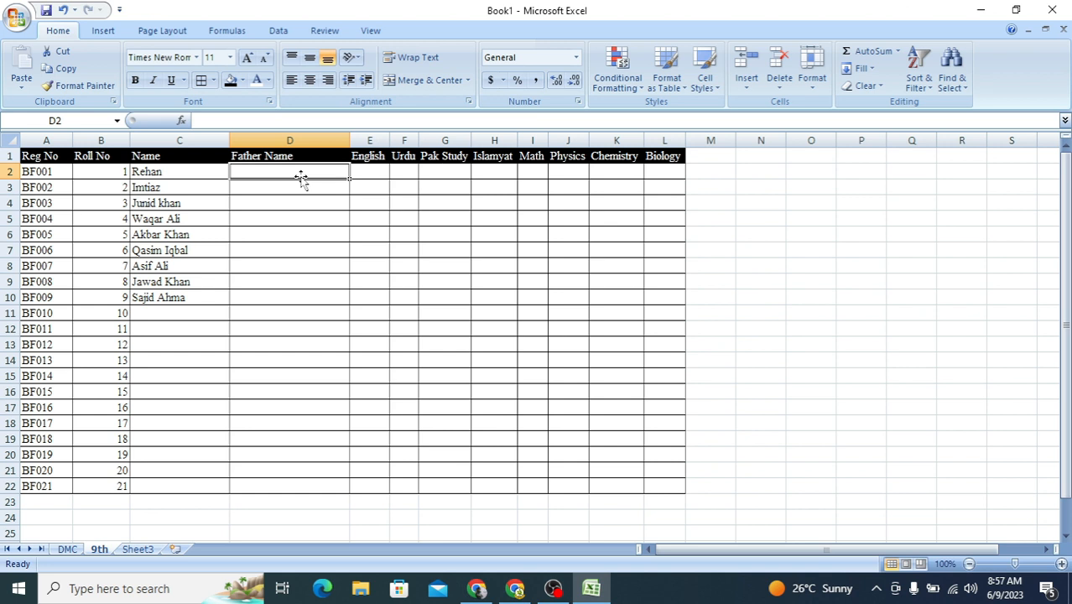
{"action": "type", "text": "w"}
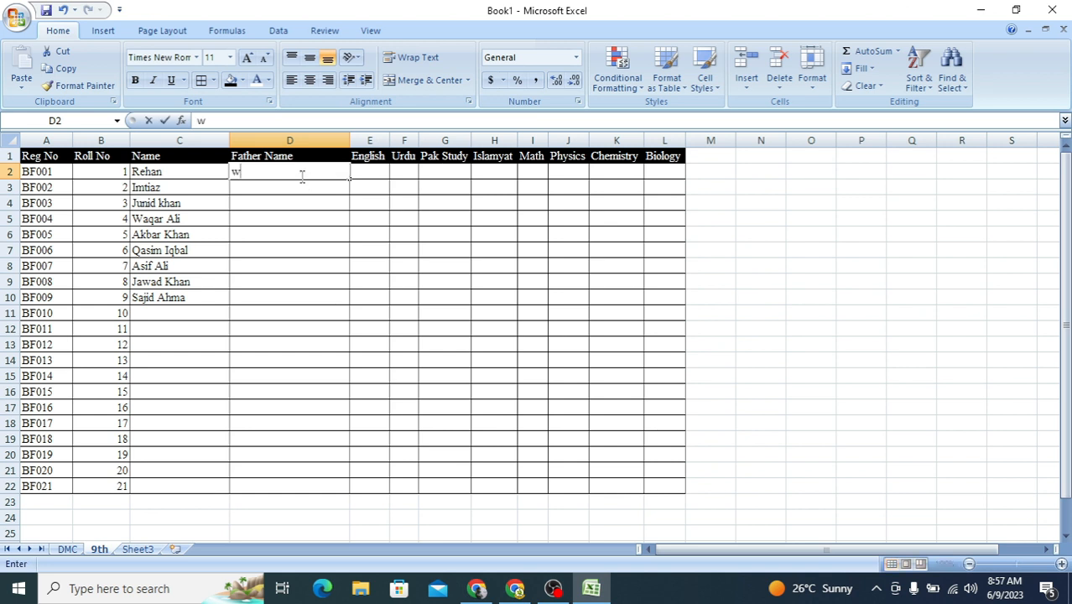
{"action": "type", "text": "aseem'"}
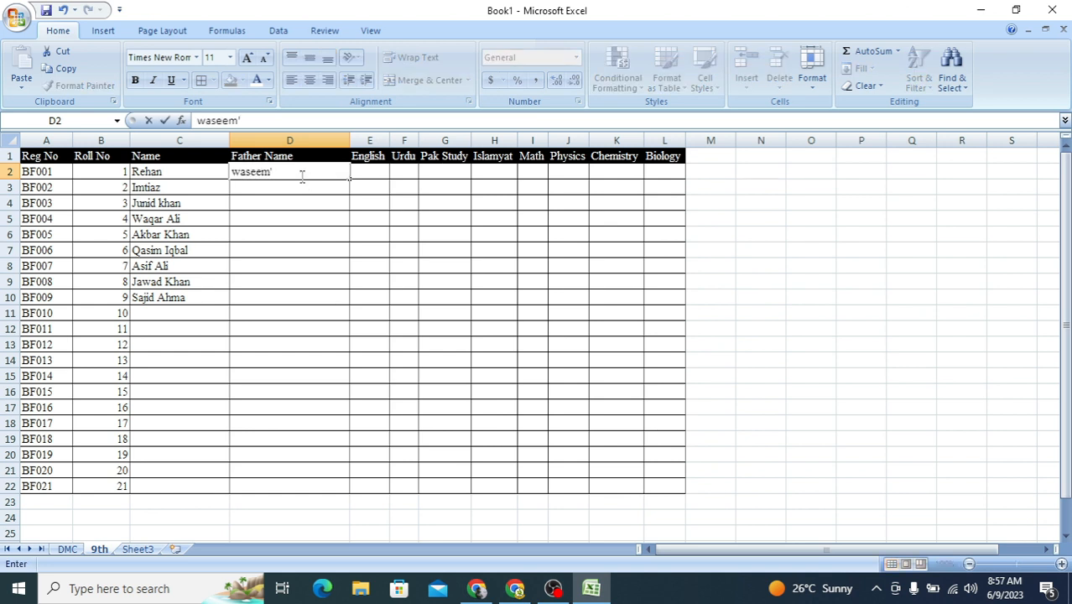
{"action": "key", "text": "Return"}
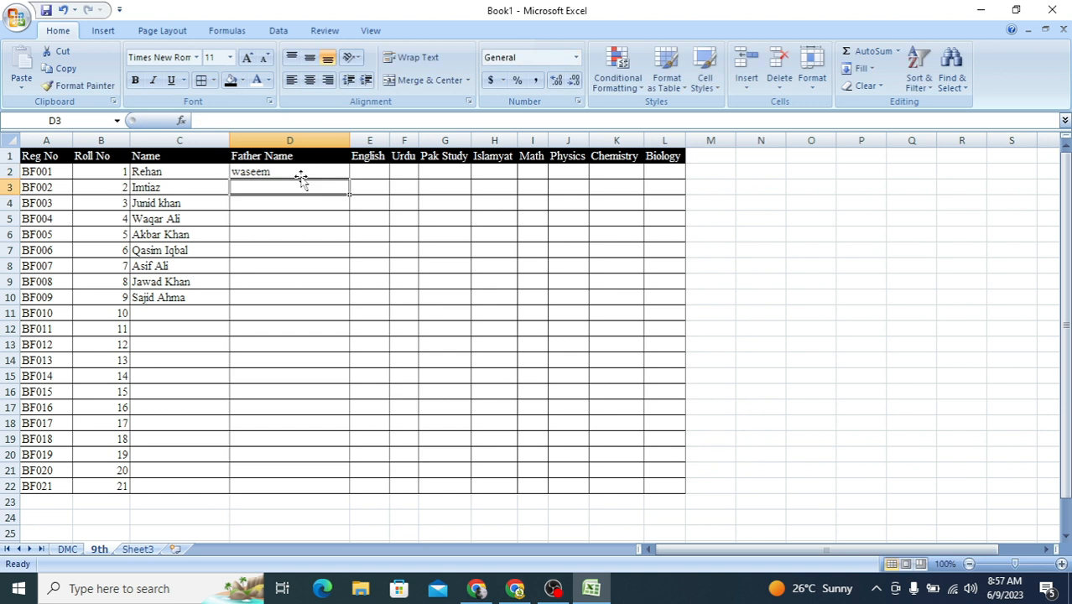
{"action": "type", "text": "jawad"}
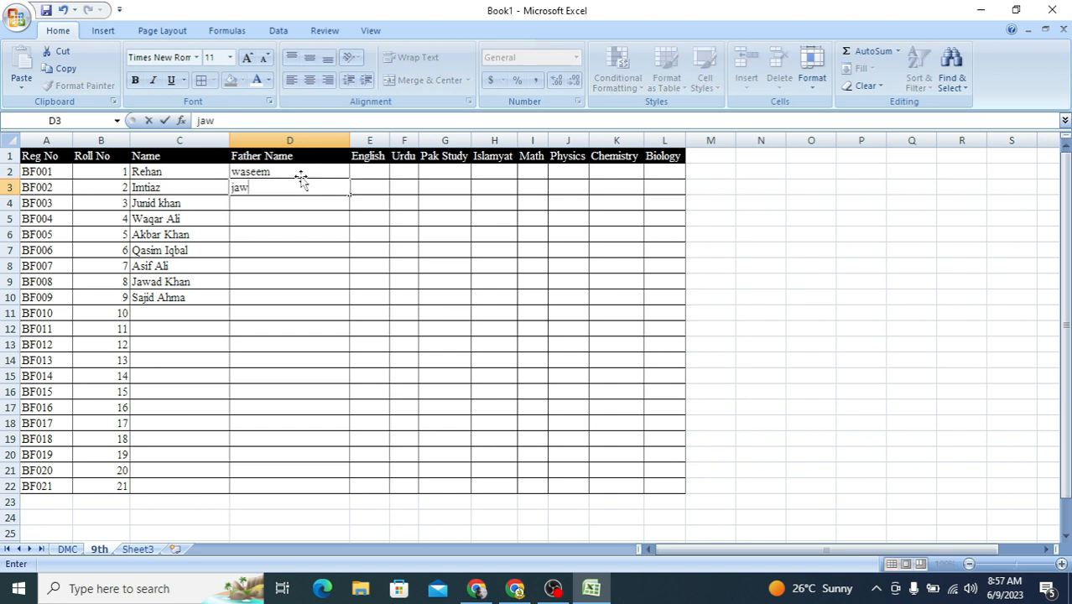
{"action": "key", "text": "Return"}
{"action": "type", "text": "imtia"}
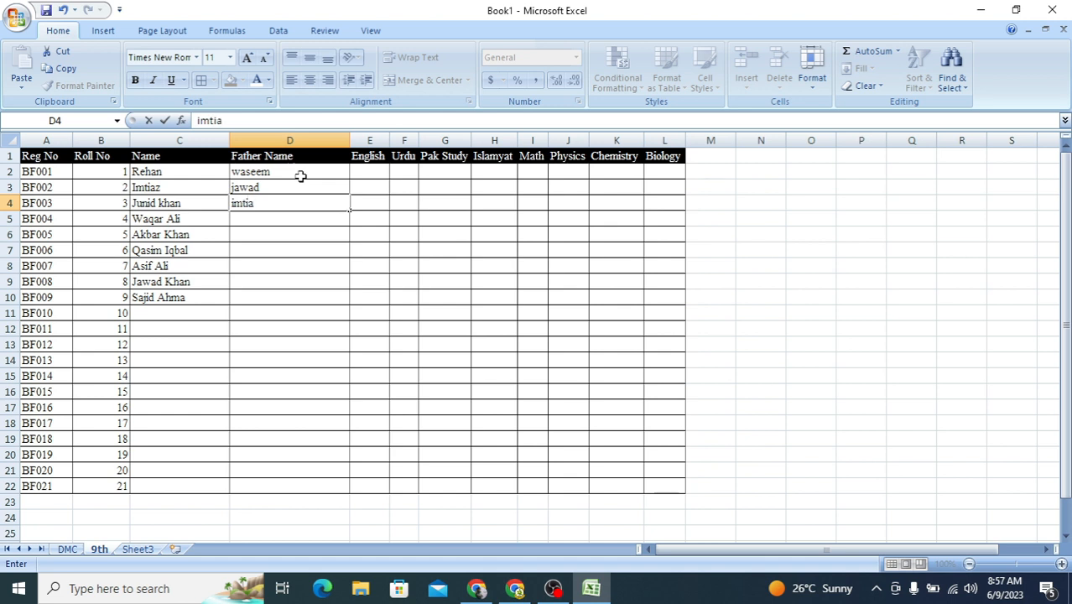
{"action": "type", "text": "z"}
{"action": "key", "text": "Return"}
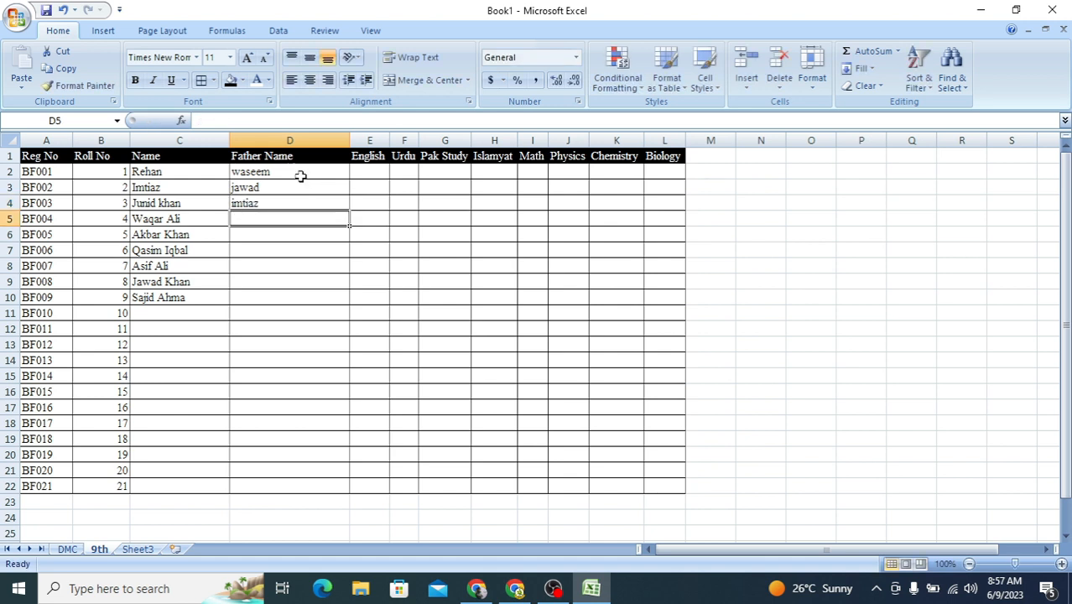
Step: Enter the fathers' names for the fourth and fifth students in cells D5 and D6
{"action": "type", "text": "sohil"}
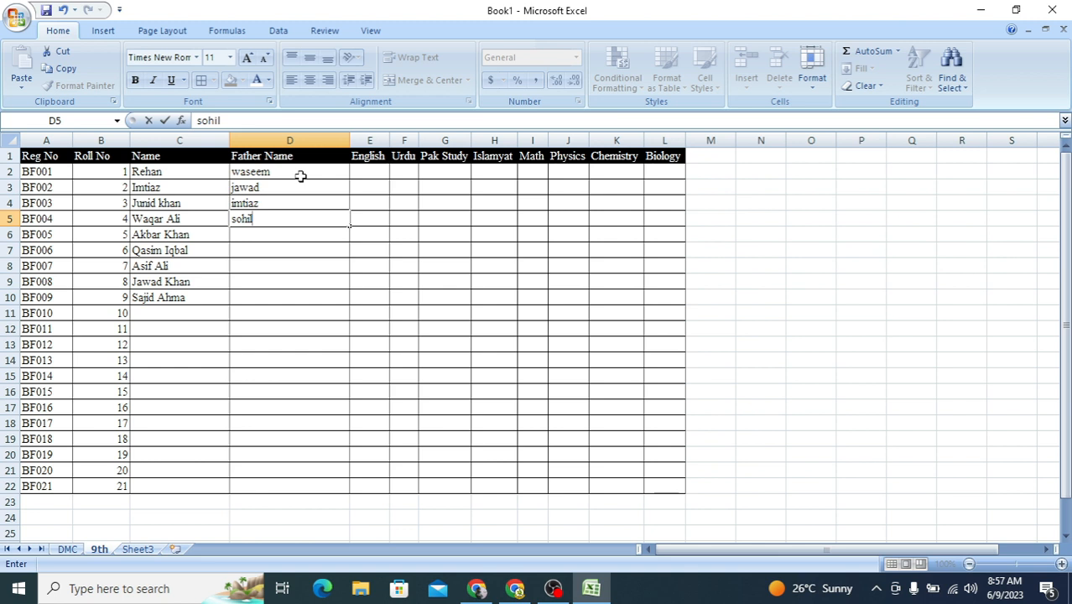
{"action": "key", "text": "Return"}
{"action": "type", "text": "tahir"}
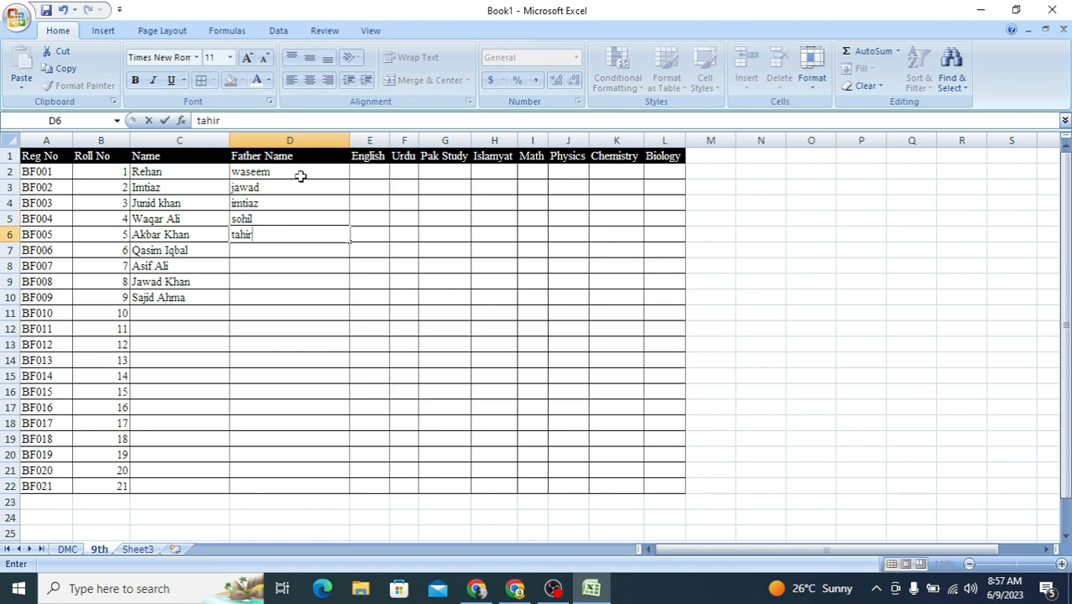
{"action": "key", "text": "Return"}
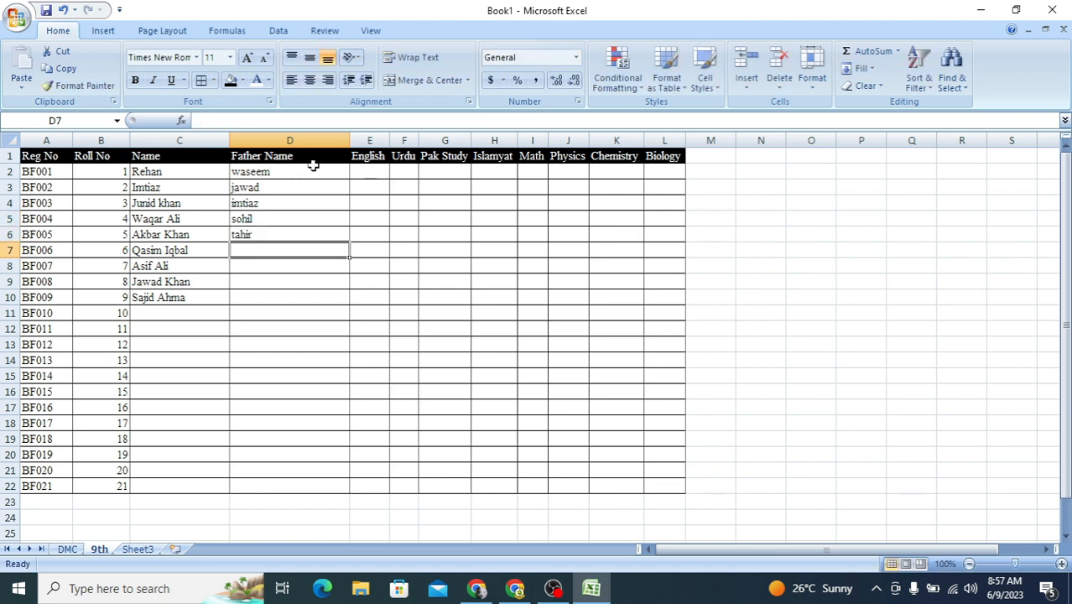
Step: Enter the English marks 56, 66, 56 and 75 in cells E2 to E5
{"action": "left_click", "coordinate": [381, 173]}
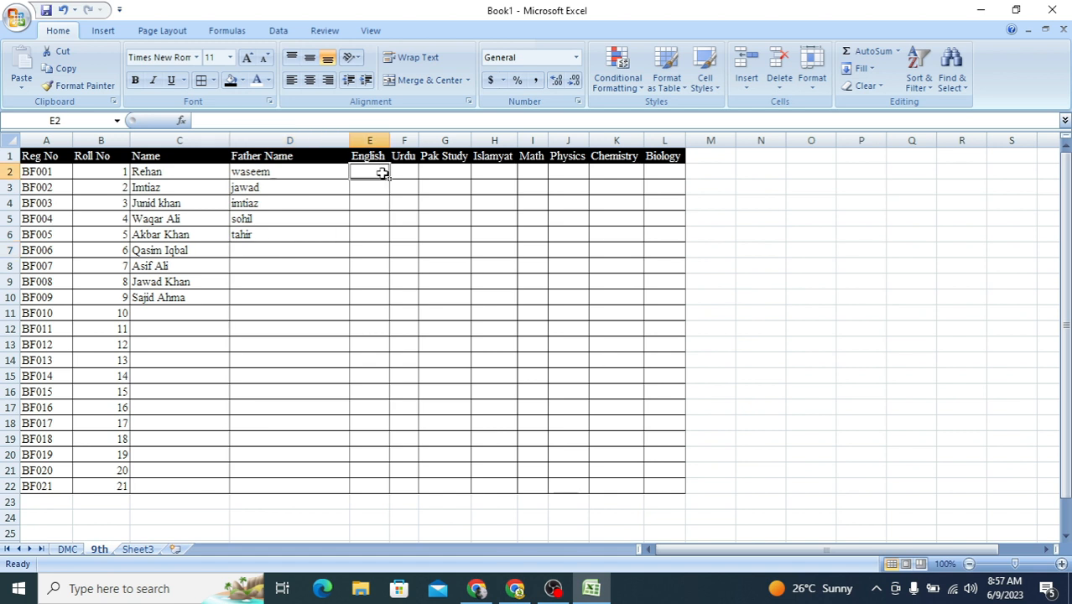
{"action": "type", "text": "56"}
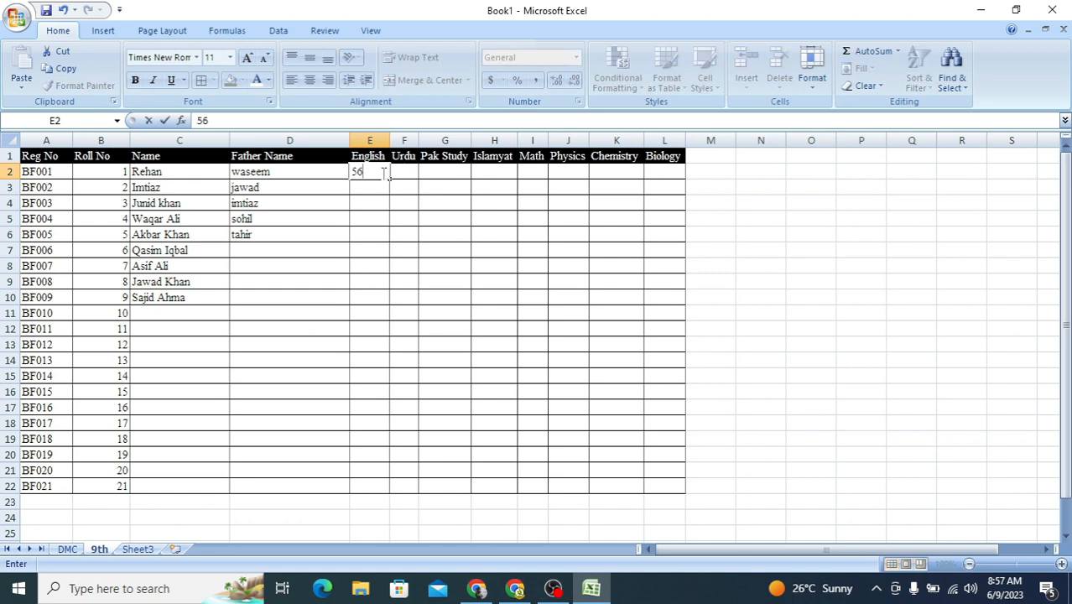
{"action": "key", "text": "Return"}
{"action": "type", "text": "66"}
{"action": "key", "text": "Return"}
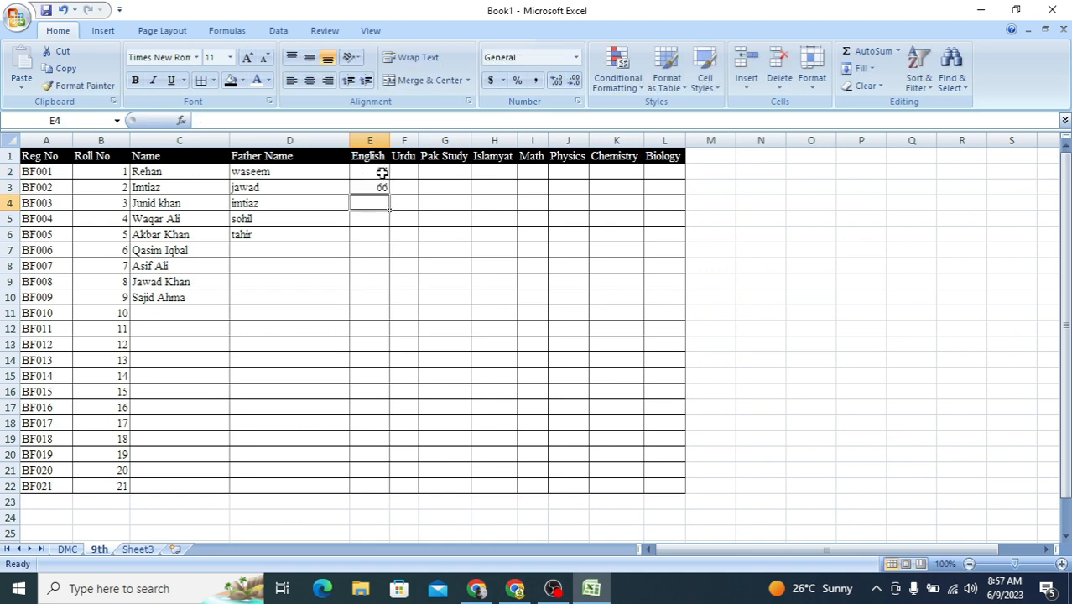
{"action": "type", "text": "56"}
{"action": "key", "text": "Return"}
{"action": "type", "text": "75"}
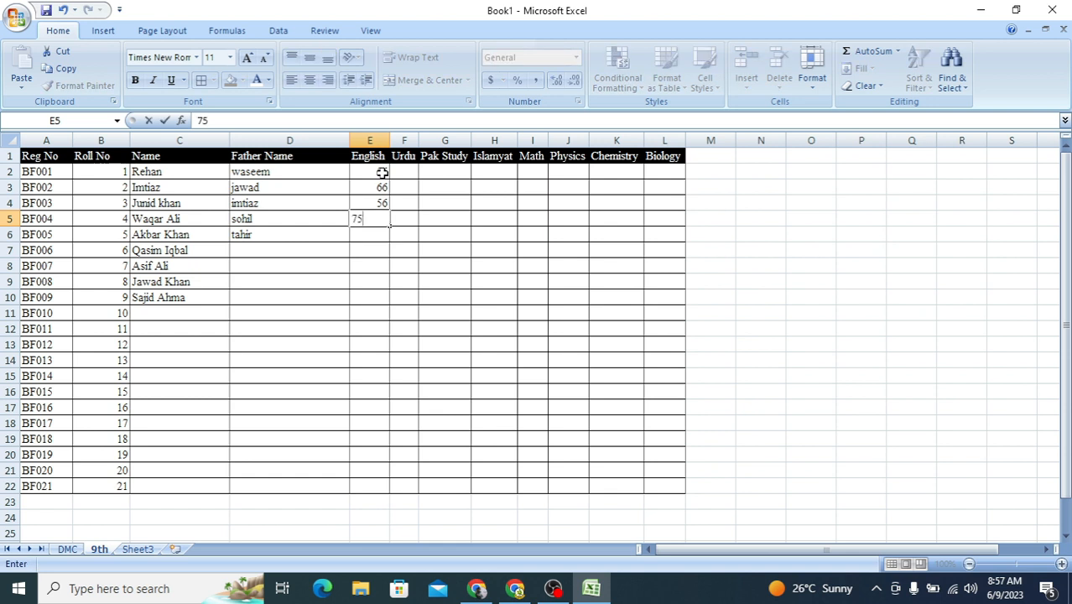
{"action": "key", "text": "Return"}
Step: Enter the English marks 45, 54, 34, 55 and 65 in cells E6 to E10
{"action": "type", "text": "45"}
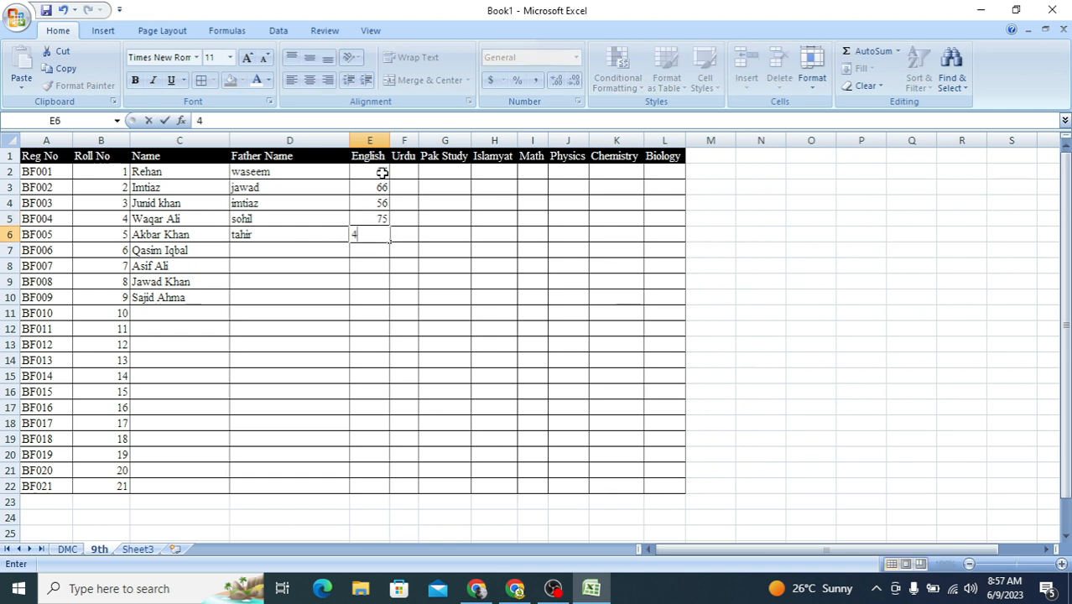
{"action": "key", "text": "Return"}
{"action": "type", "text": "54"}
{"action": "key", "text": "Return"}
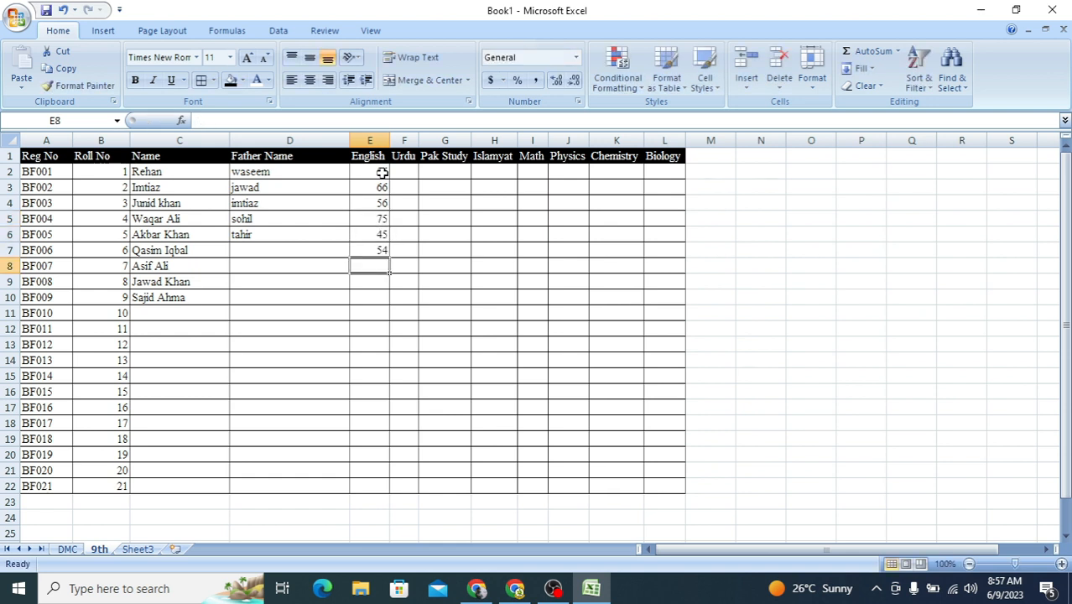
{"action": "type", "text": "34"}
{"action": "key", "text": "Return"}
{"action": "type", "text": "55"}
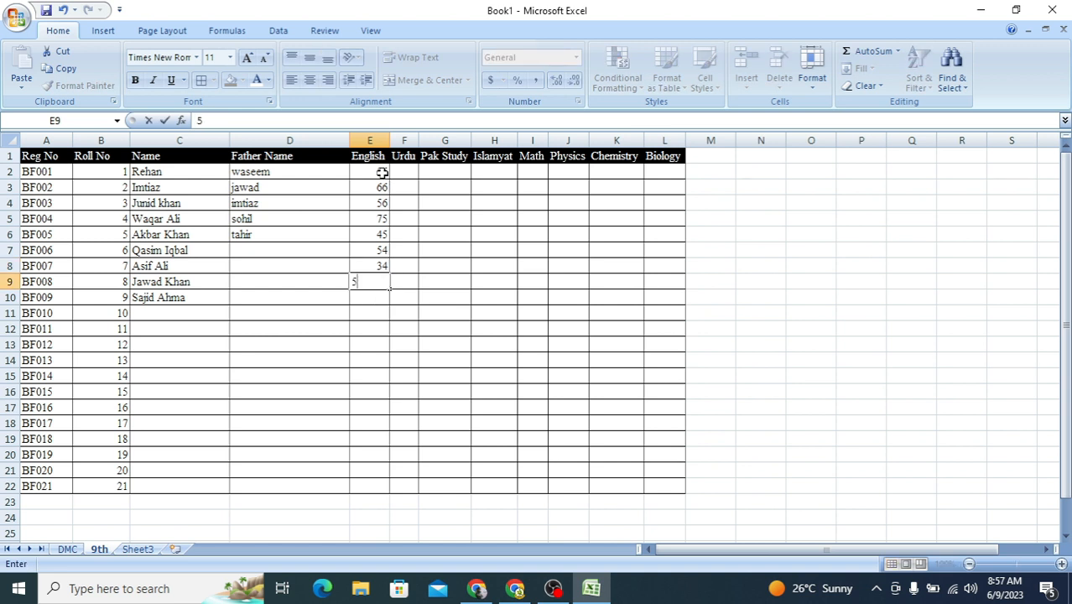
{"action": "key", "text": "Return"}
{"action": "type", "text": "65"}
{"action": "key", "text": "Return"}
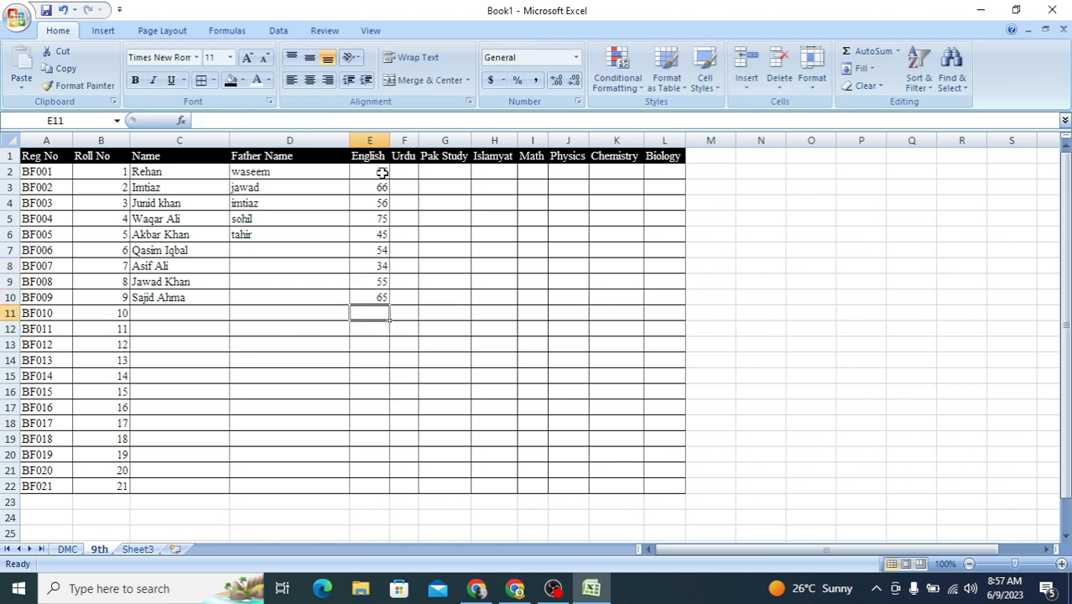
Step: Enter the Urdu marks 65 in F2, 74 in F3 and 66 in F5, leaving F4 blank
{"action": "left_click", "coordinate": [402, 172]}
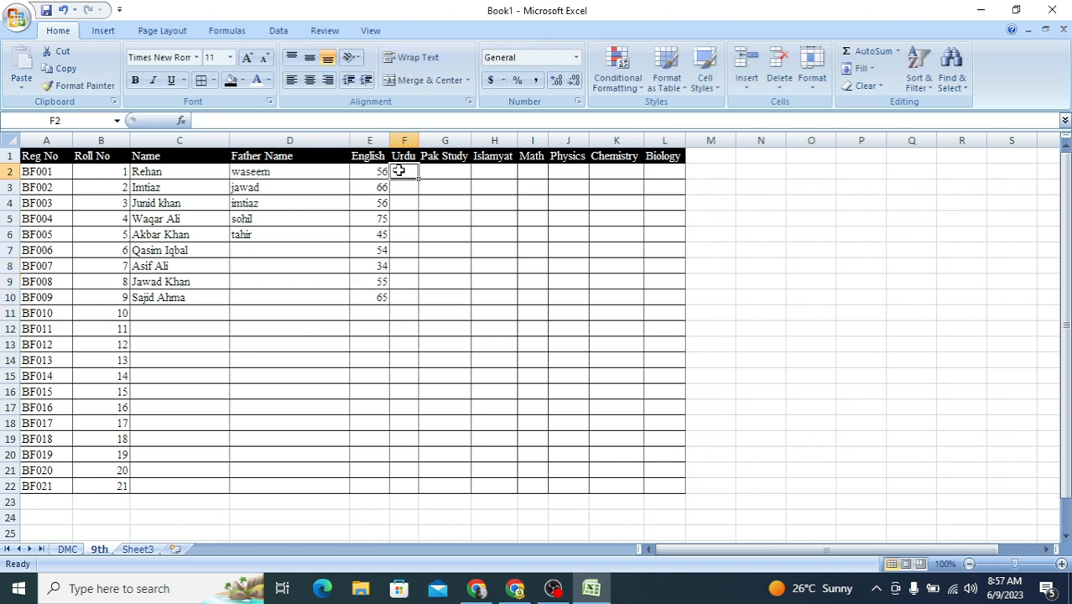
{"action": "type", "text": "65"}
{"action": "key", "text": "Return"}
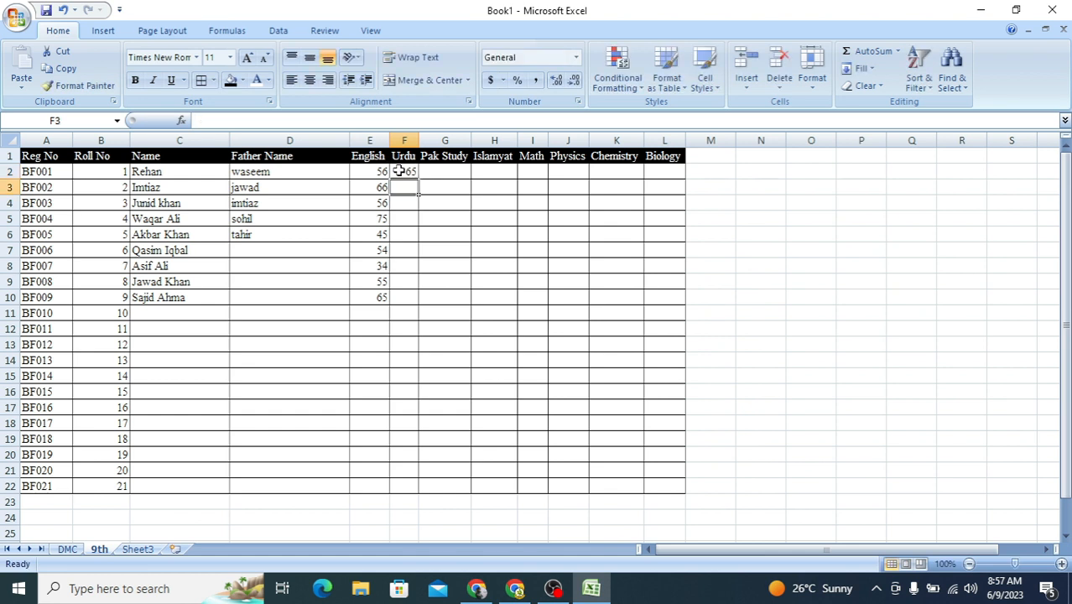
{"action": "type", "text": "74"}
{"action": "key", "text": "Return"}
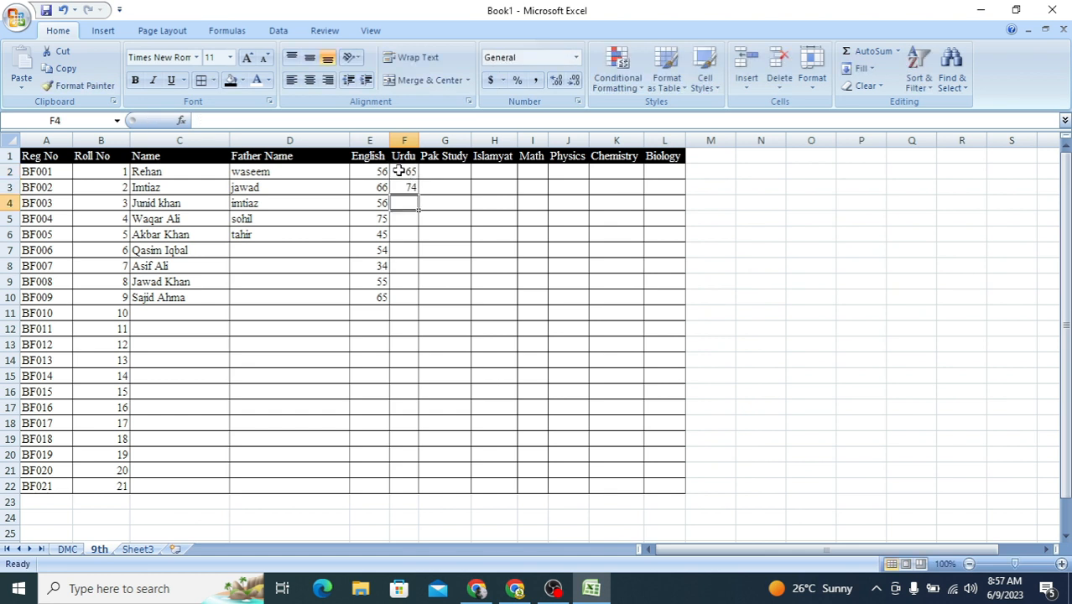
{"action": "key", "text": "Return"}
{"action": "type", "text": "66"}
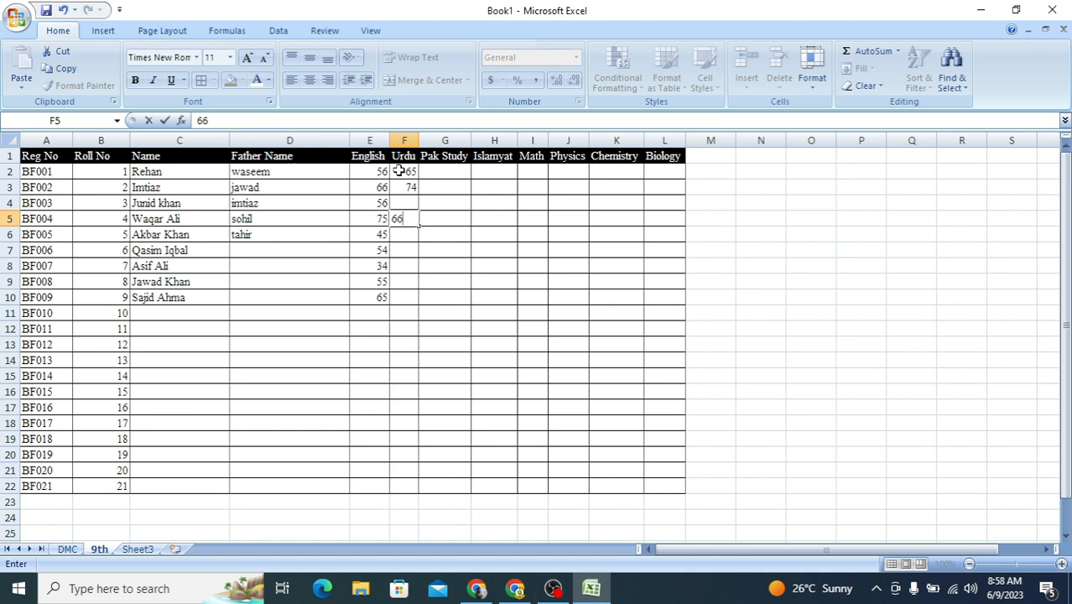
{"action": "key", "text": "Return"}
Step: Enter the Urdu marks 43, 33, 54, 45, 56 and 57 in cells F6 to F11
{"action": "type", "text": "43"}
{"action": "key", "text": "Return"}
{"action": "type", "text": "334"}
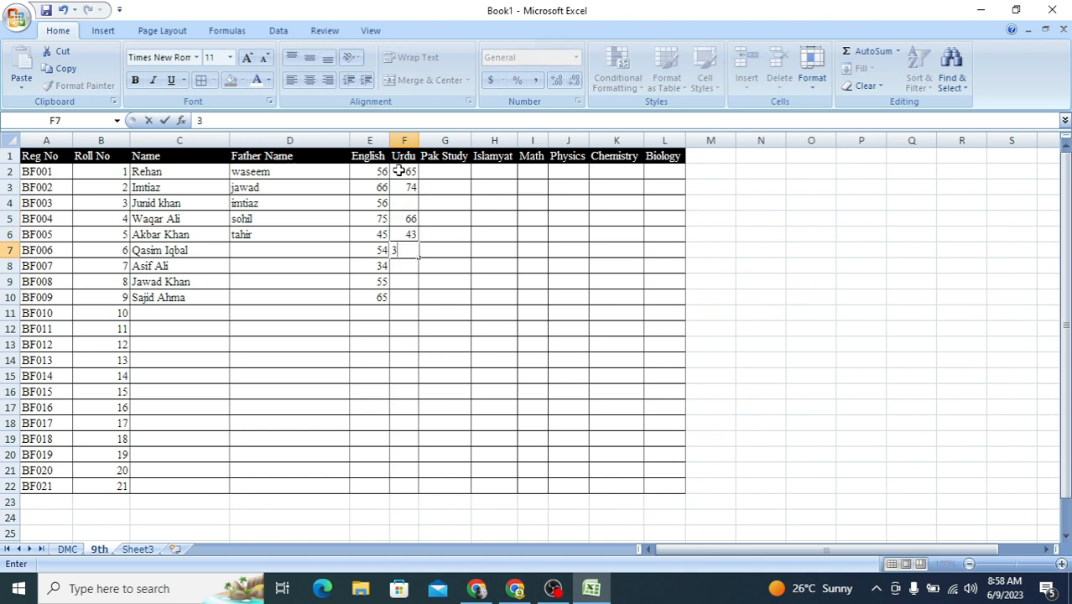
{"action": "key", "text": "Return"}
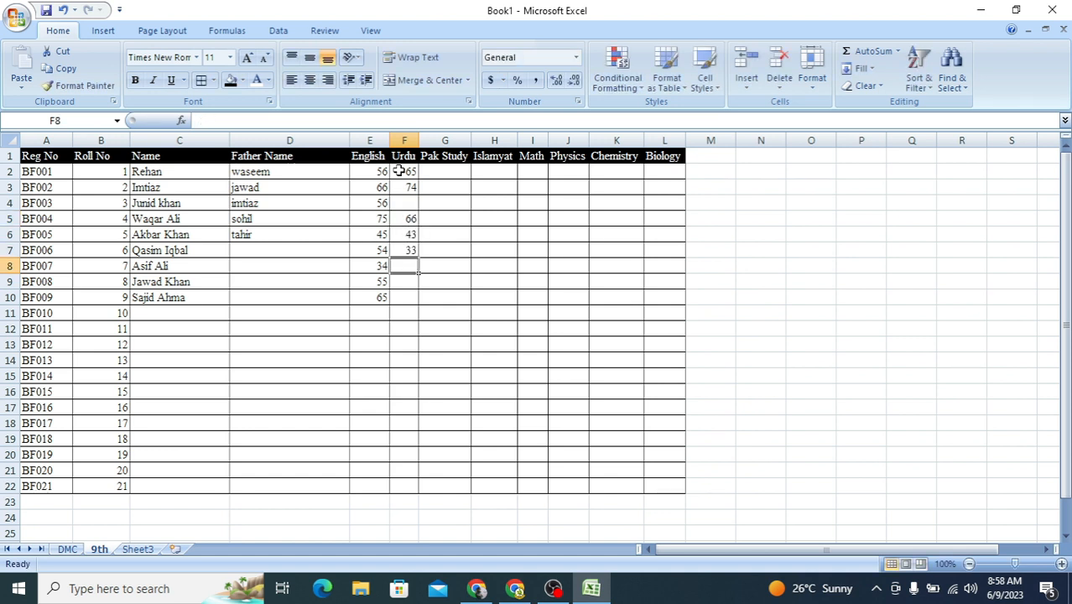
{"action": "type", "text": "54"}
{"action": "key", "text": "Return"}
{"action": "type", "text": "45"}
{"action": "key", "text": "Return"}
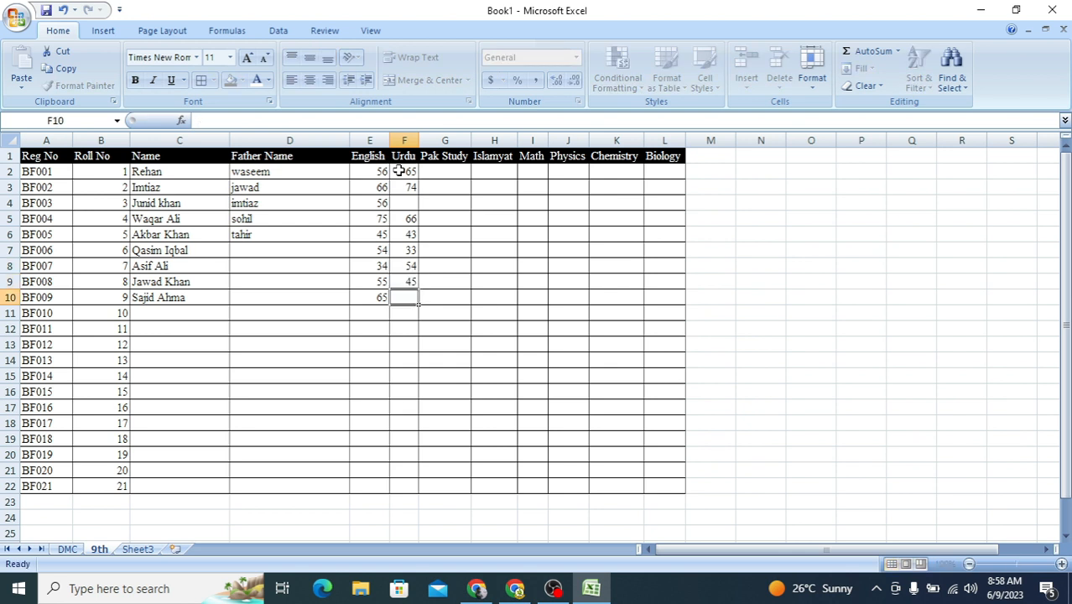
{"action": "key", "text": "Return"}
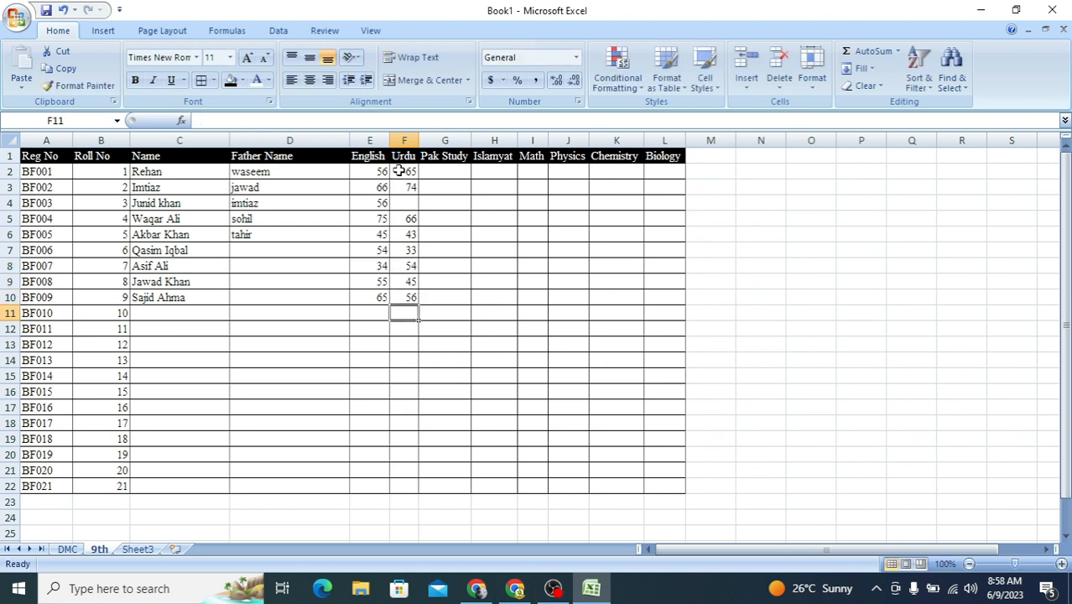
{"action": "type", "text": "57"}
{"action": "key", "text": "Return"}
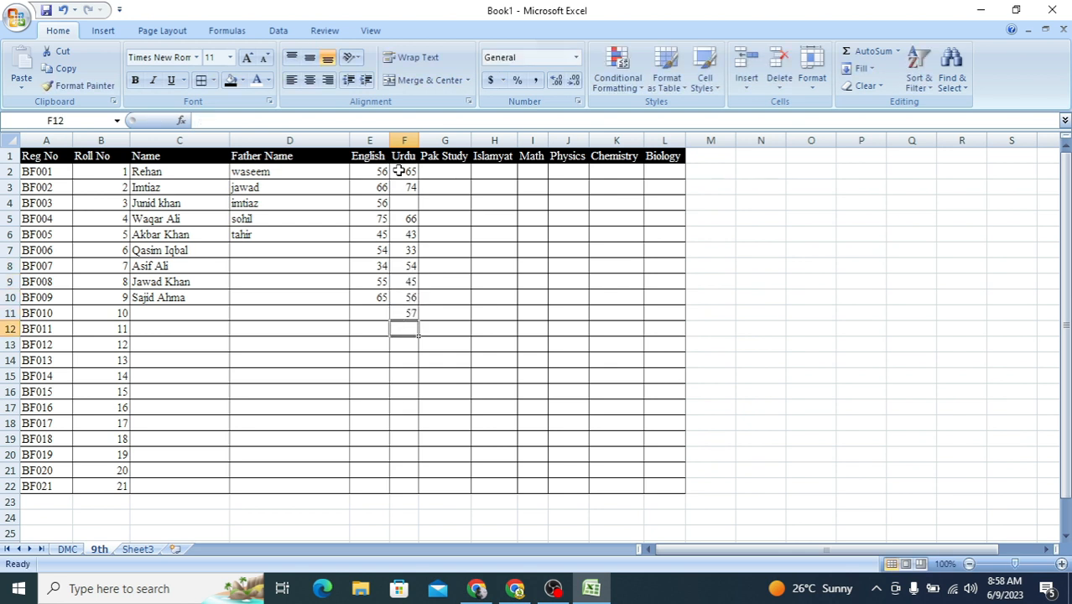
Step: Enter the Pak Study marks 56, 50, 56, 45, 57 and 68 in cells G2 to G7
{"action": "left_click", "coordinate": [453, 174]}
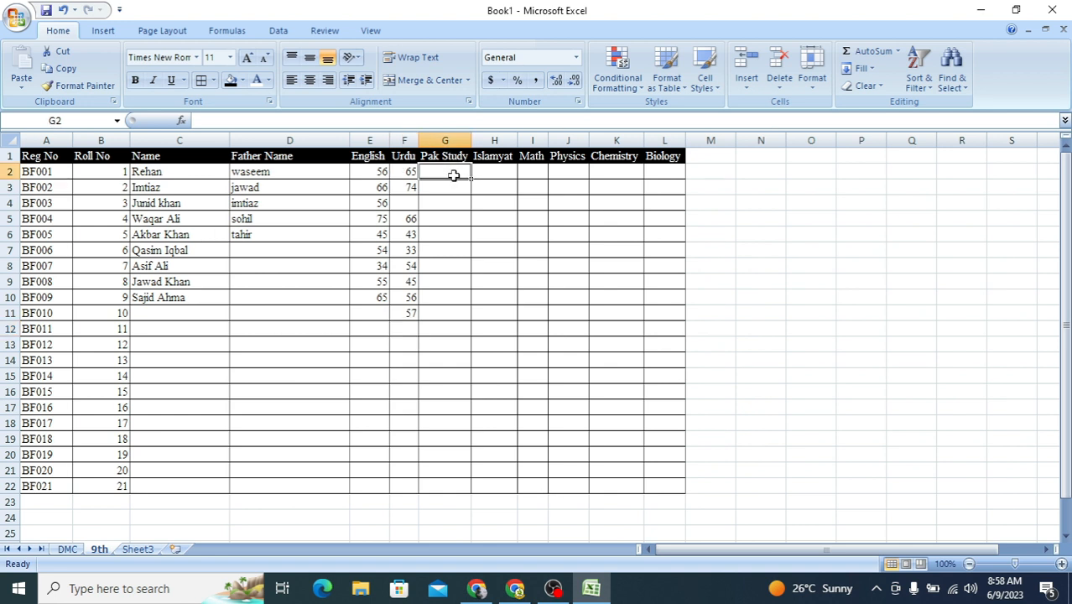
{"action": "type", "text": "5"}
{"action": "key", "text": "Return"}
{"action": "type", "text": "50"}
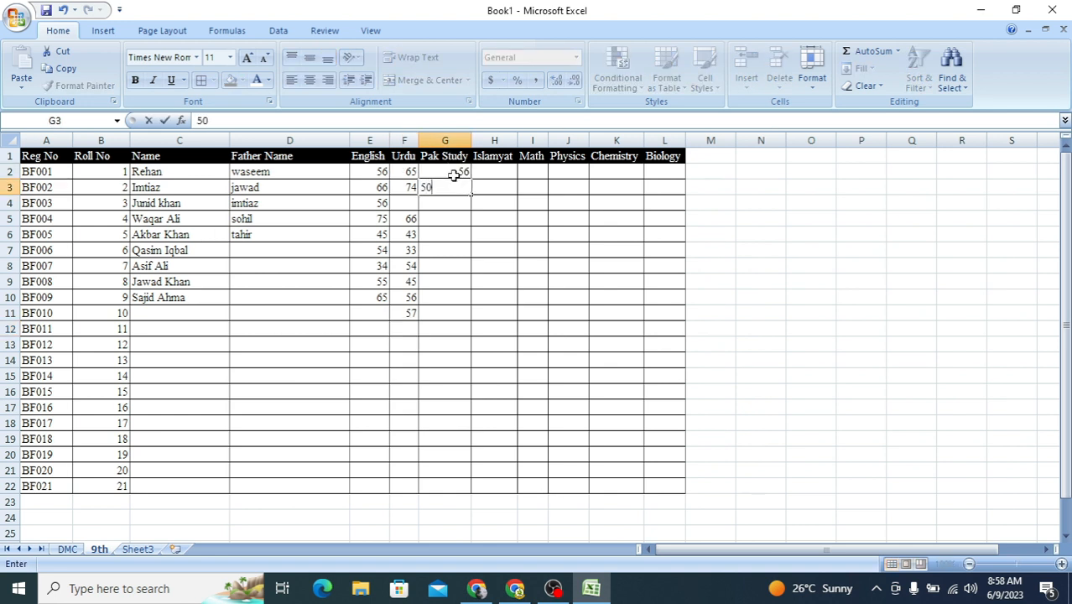
{"action": "key", "text": "Return"}
{"action": "type", "text": "56"}
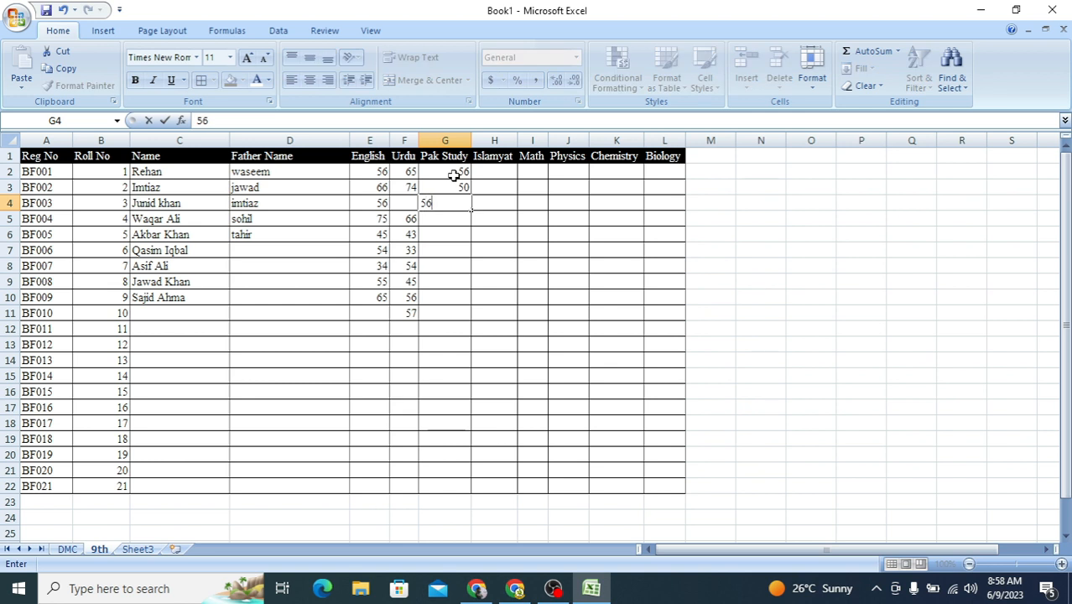
{"action": "key", "text": "Return"}
{"action": "type", "text": "45"}
{"action": "key", "text": "Return"}
{"action": "type", "text": "57"}
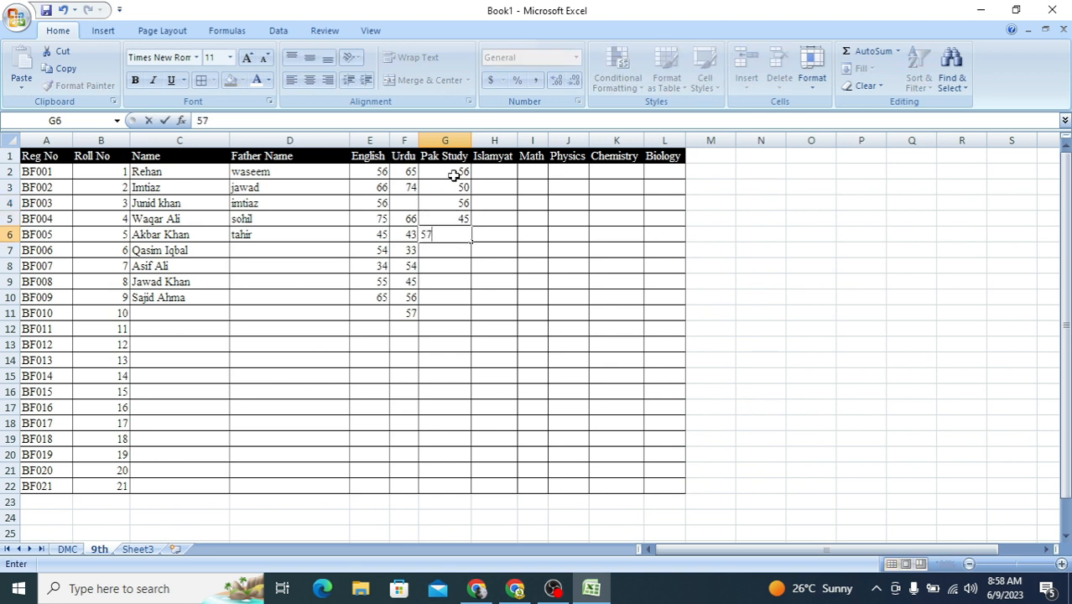
{"action": "key", "text": "Return"}
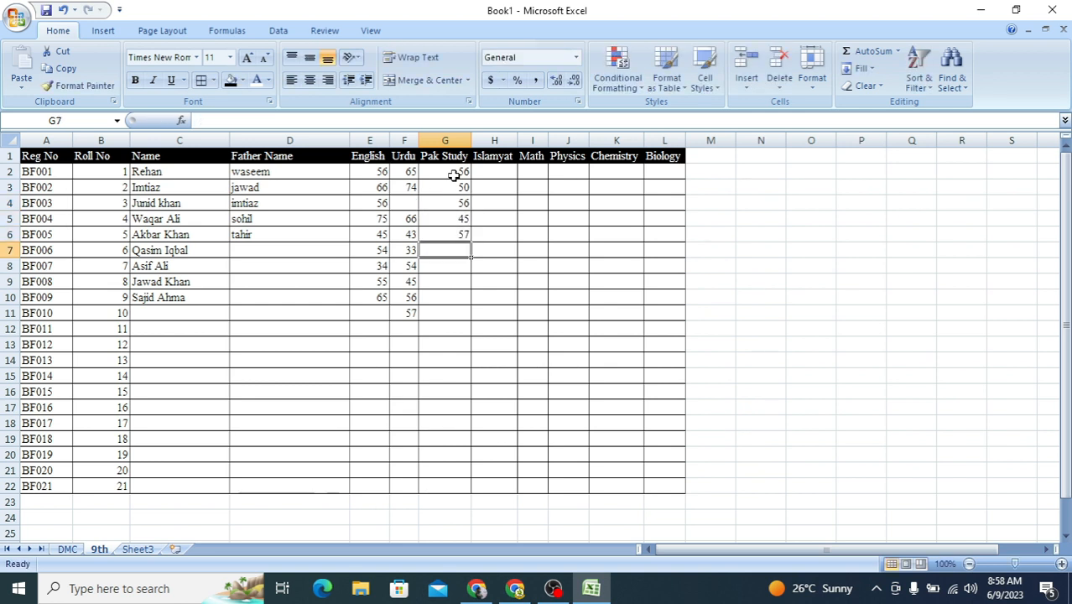
{"action": "type", "text": "68"}
{"action": "key", "text": "Return"}
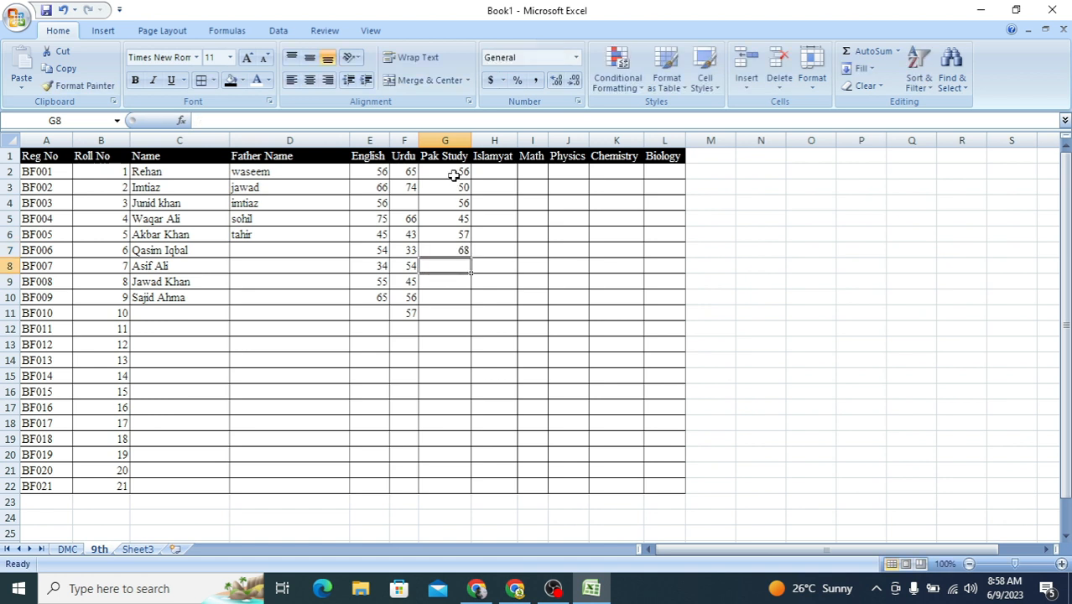
Step: Clear the contents of the Pak Study cells G2 to G7
{"action": "left_click_drag", "start_coordinate": [453, 174], "coordinate": [453, 250]}
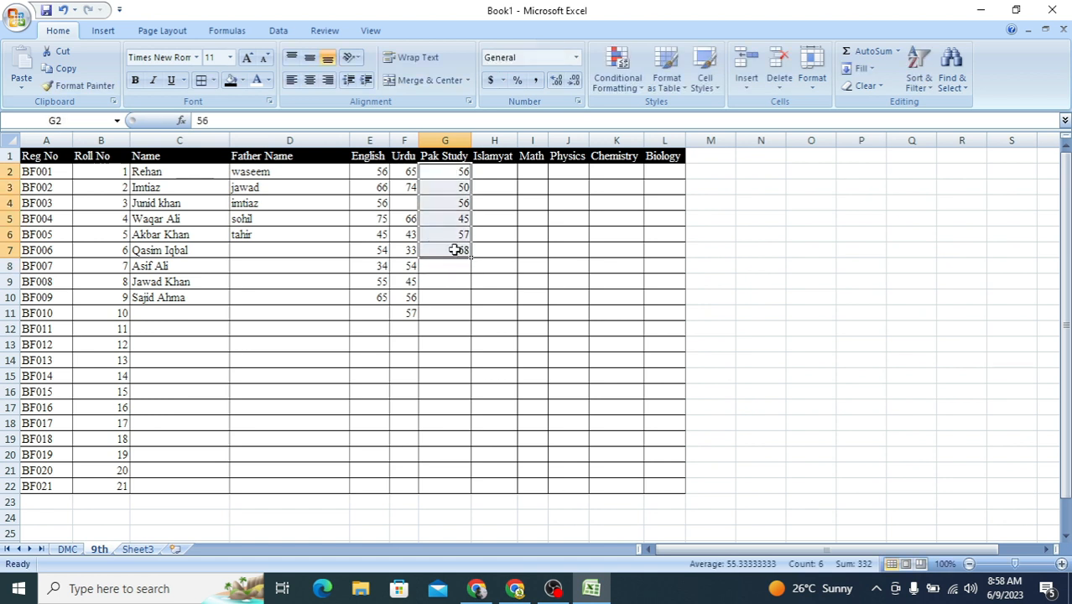
{"action": "right_click", "coordinate": [454, 250]}
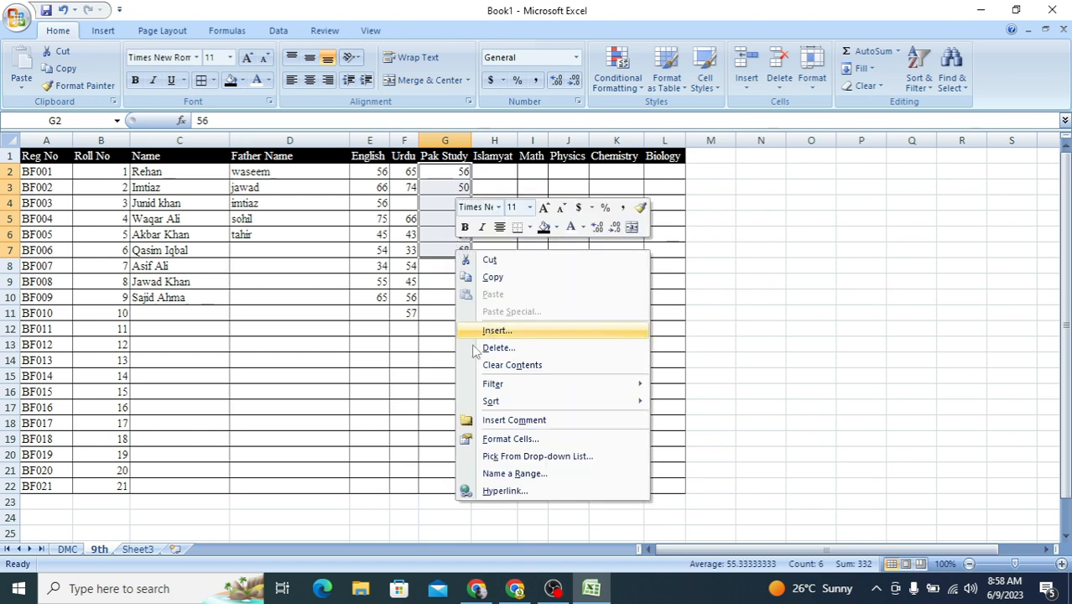
{"action": "left_click", "coordinate": [514, 366]}
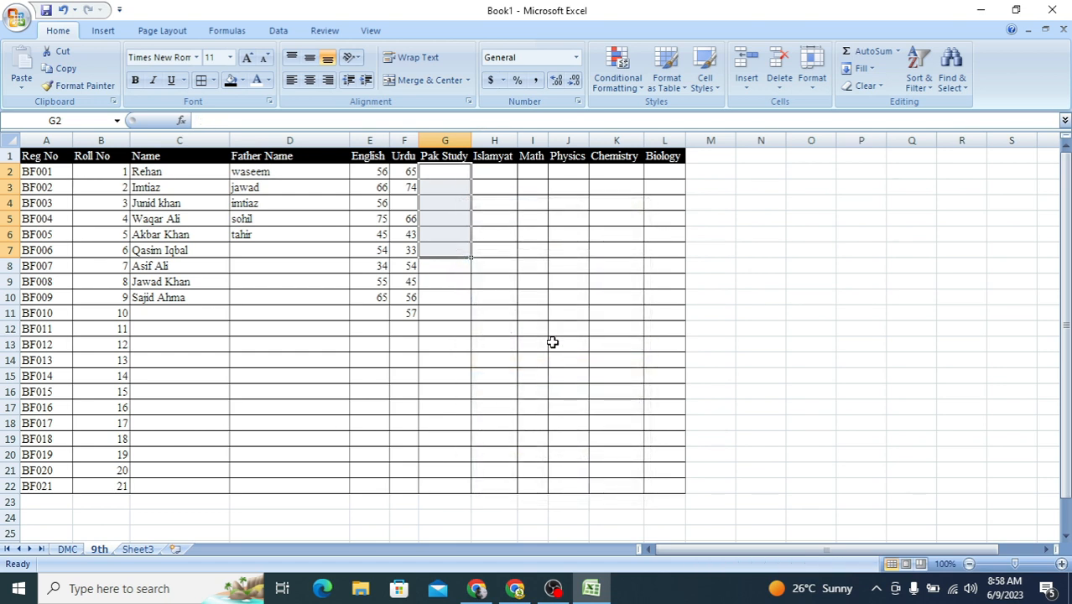
Step: Enter the Pak Study marks 45, 44, 43 and 43 in cells G2 to G5
{"action": "key", "text": "Right"}
{"action": "key", "text": "Left"}
{"action": "key", "text": "Left"}
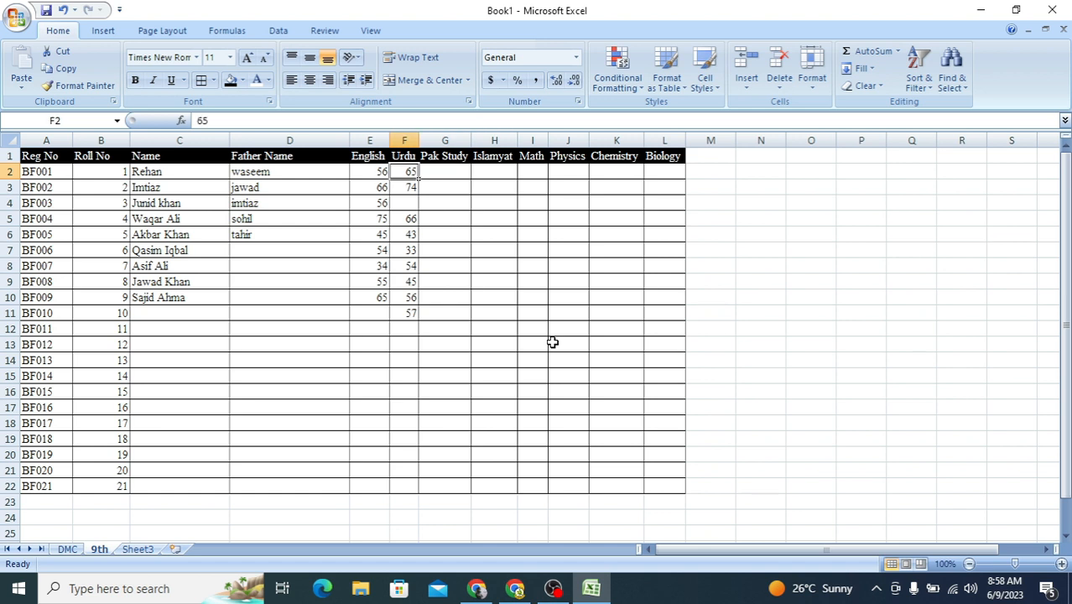
{"action": "key", "text": "Right"}
{"action": "type", "text": "45"}
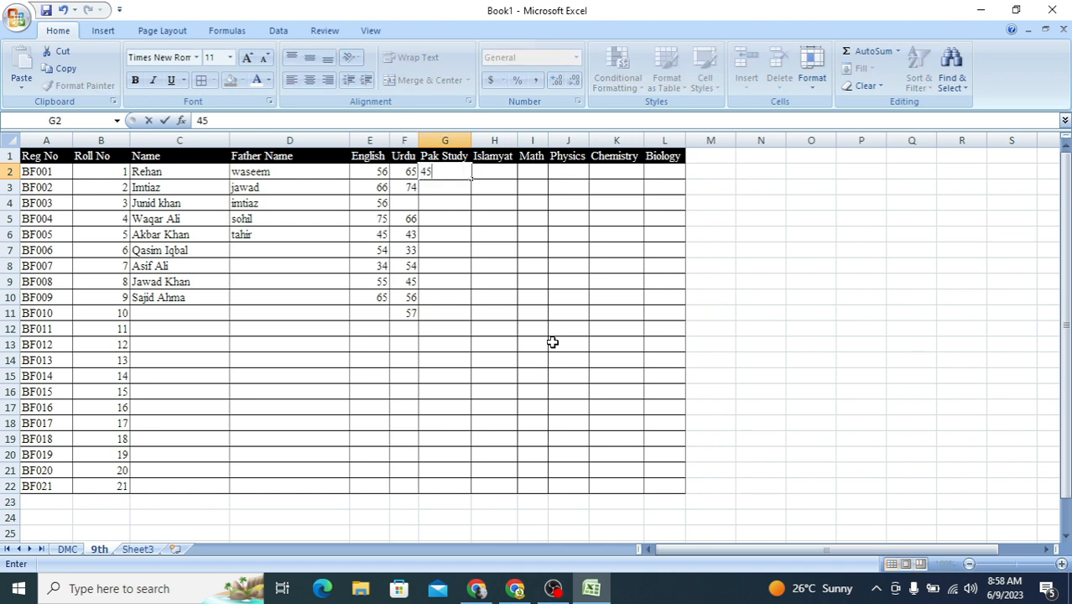
{"action": "key", "text": "Return"}
{"action": "type", "text": "44"}
{"action": "key", "text": "Return"}
{"action": "type", "text": "43"}
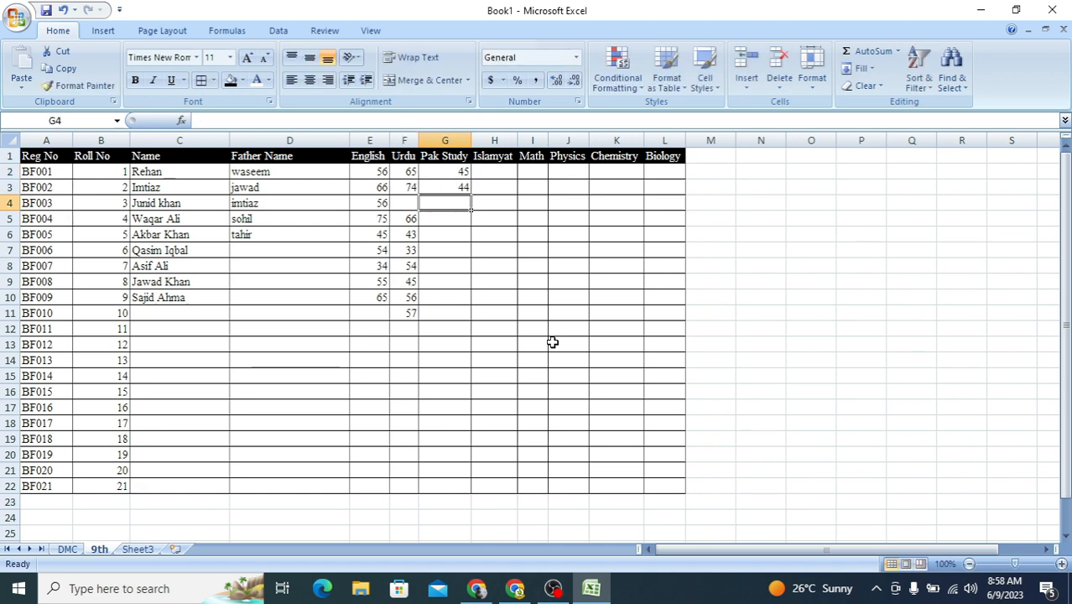
{"action": "key", "text": "Return"}
{"action": "type", "text": "43"}
{"action": "key", "text": "Return"}
Step: Enter the Pak Study marks 44, 45, 34, 35 and 33 in cells G6 to G10
{"action": "type", "text": "44"}
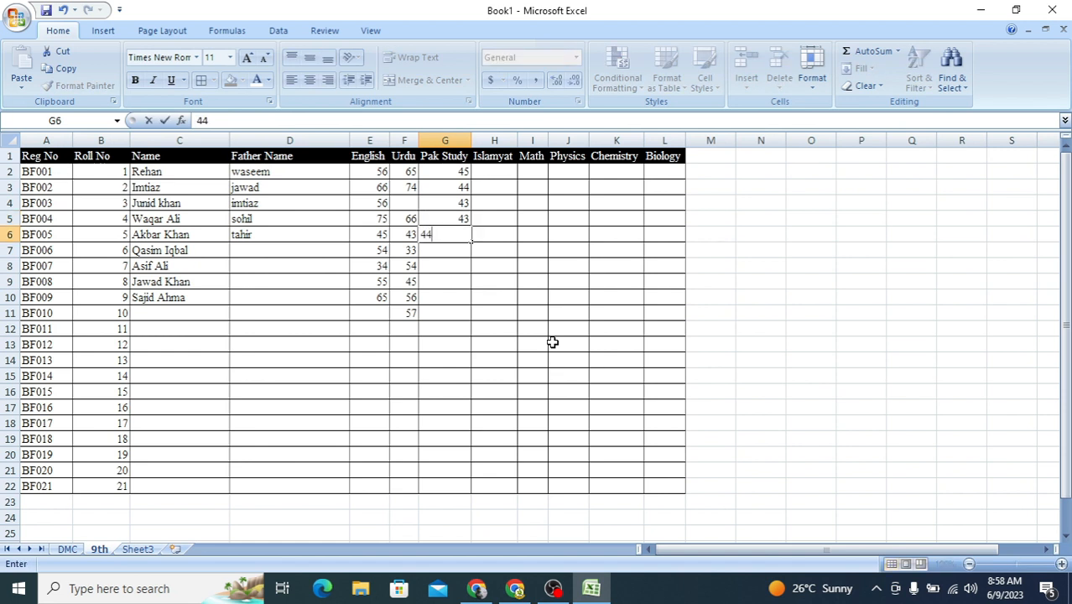
{"action": "key", "text": "Return"}
{"action": "type", "text": "45"}
{"action": "key", "text": "Return"}
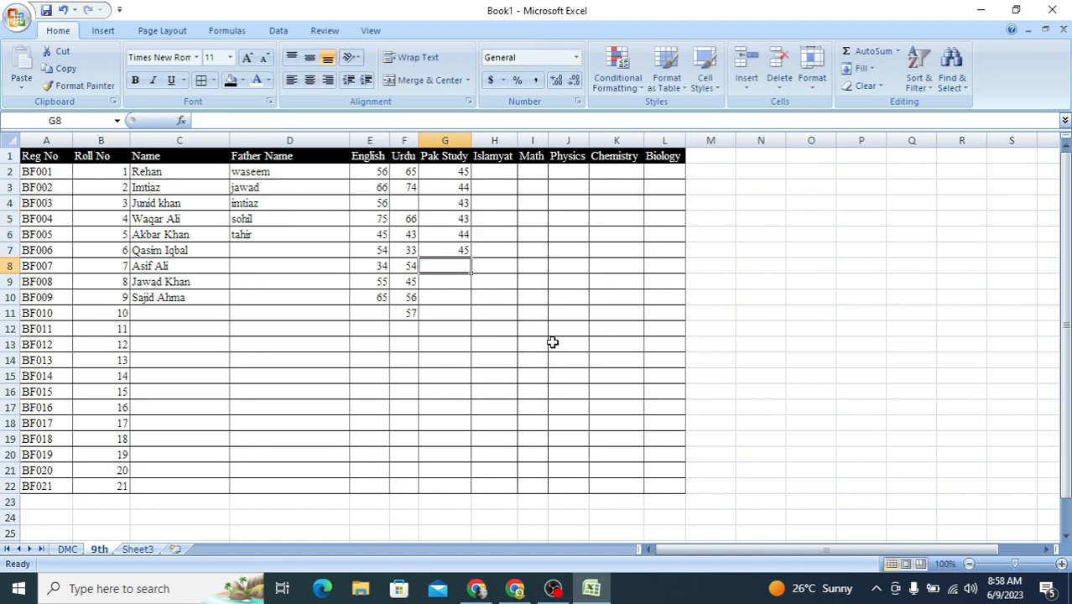
{"action": "type", "text": "34"}
{"action": "key", "text": "Return"}
{"action": "type", "text": "35"}
{"action": "key", "text": "Return"}
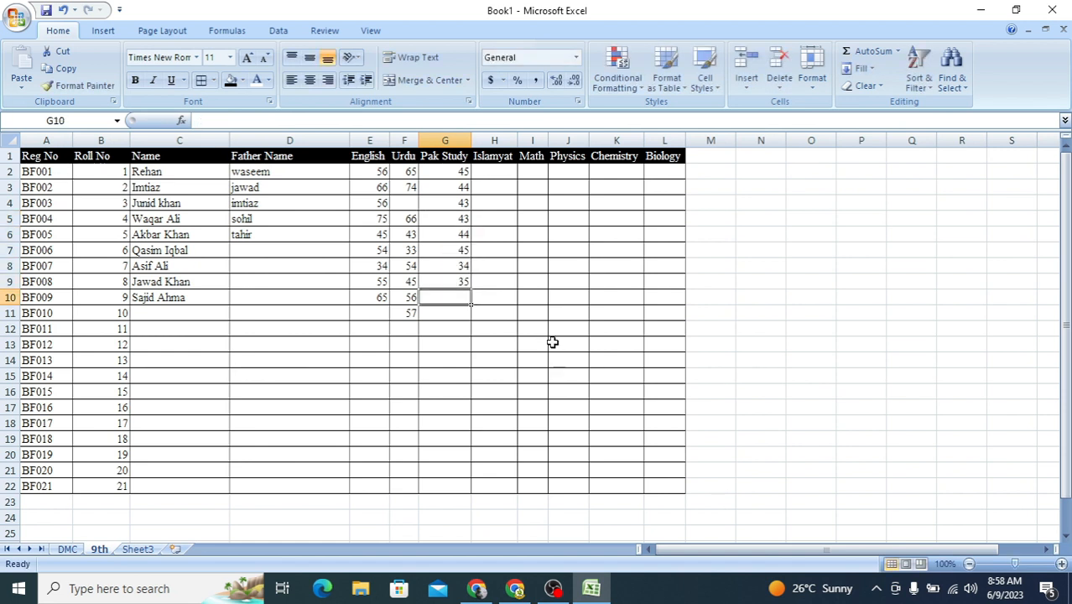
{"action": "type", "text": "33"}
{"action": "key", "text": "Return"}
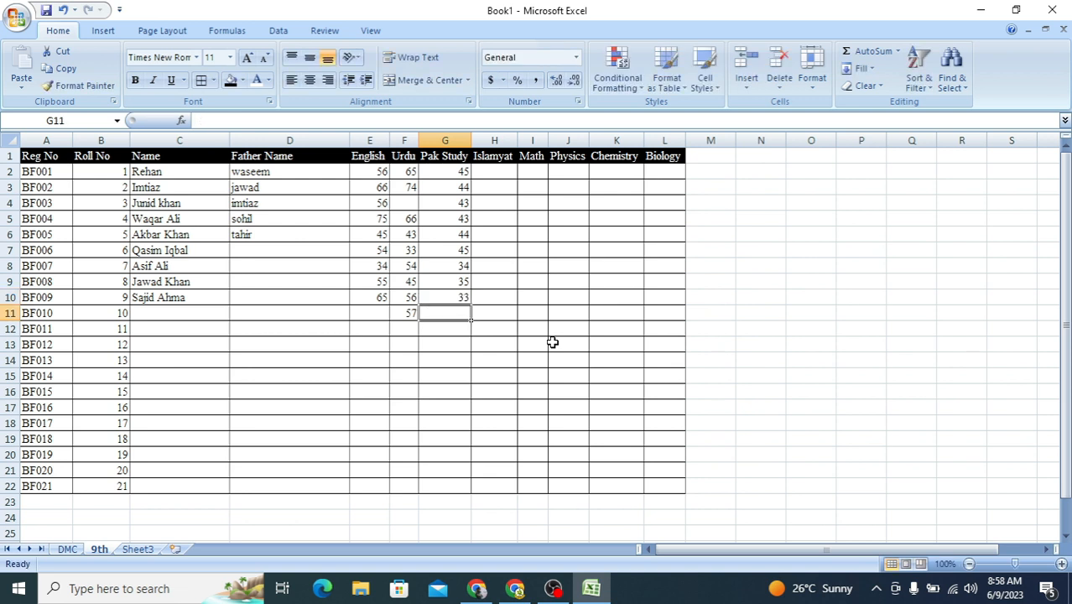
Step: Enter the Islamyat marks 45, 46, 44 and 45 in cells H2 to H5
{"action": "left_click", "coordinate": [500, 174]}
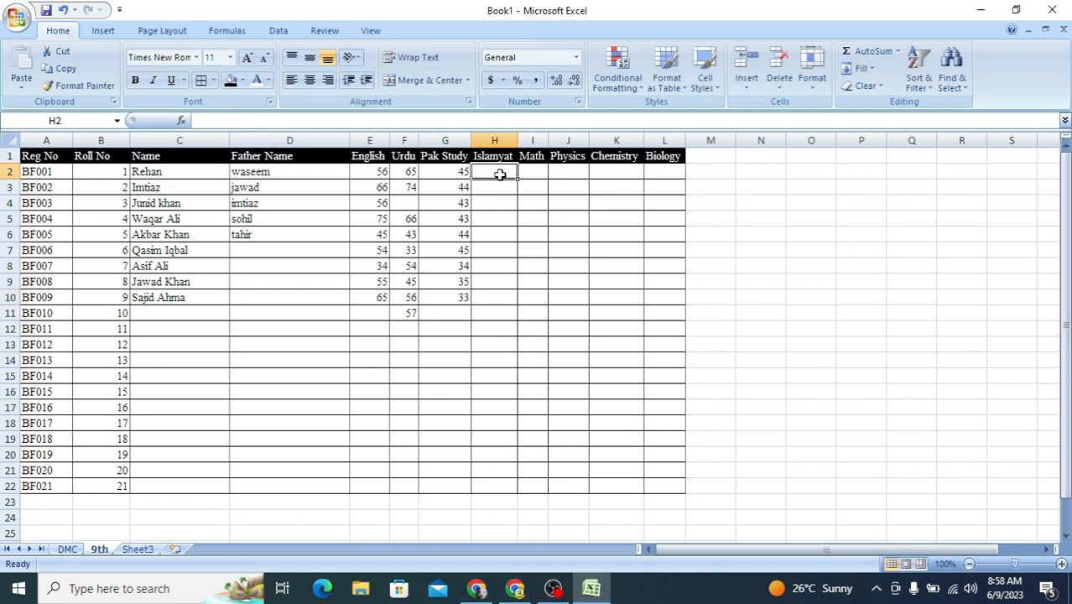
{"action": "type", "text": "45"}
{"action": "key", "text": "Return"}
{"action": "type", "text": "46"}
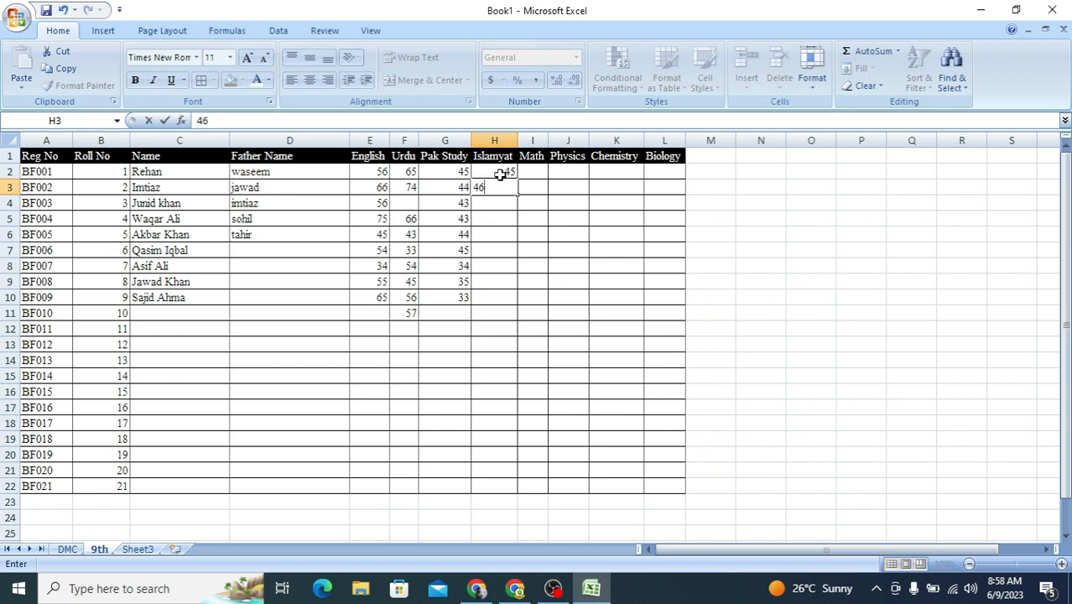
{"action": "key", "text": "Return"}
{"action": "type", "text": "44"}
{"action": "key", "text": "Return"}
{"action": "type", "text": "45"}
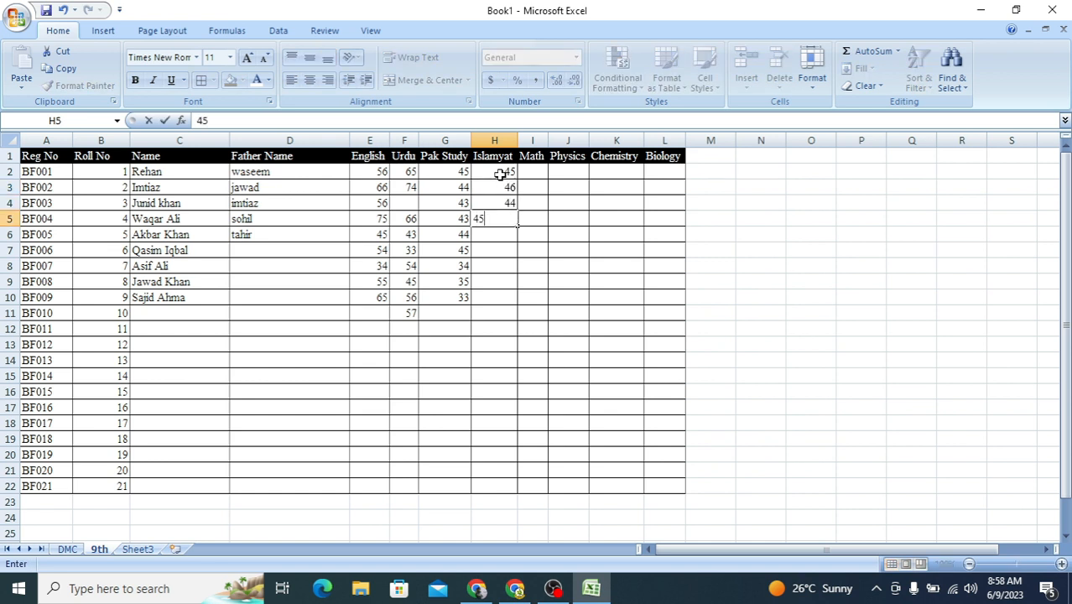
{"action": "key", "text": "Return"}
Step: Enter the Islamyat marks 46, 45, 34, 45 and 45 in cells H6 to H10
{"action": "type", "text": "46"}
{"action": "key", "text": "Return"}
{"action": "type", "text": "45"}
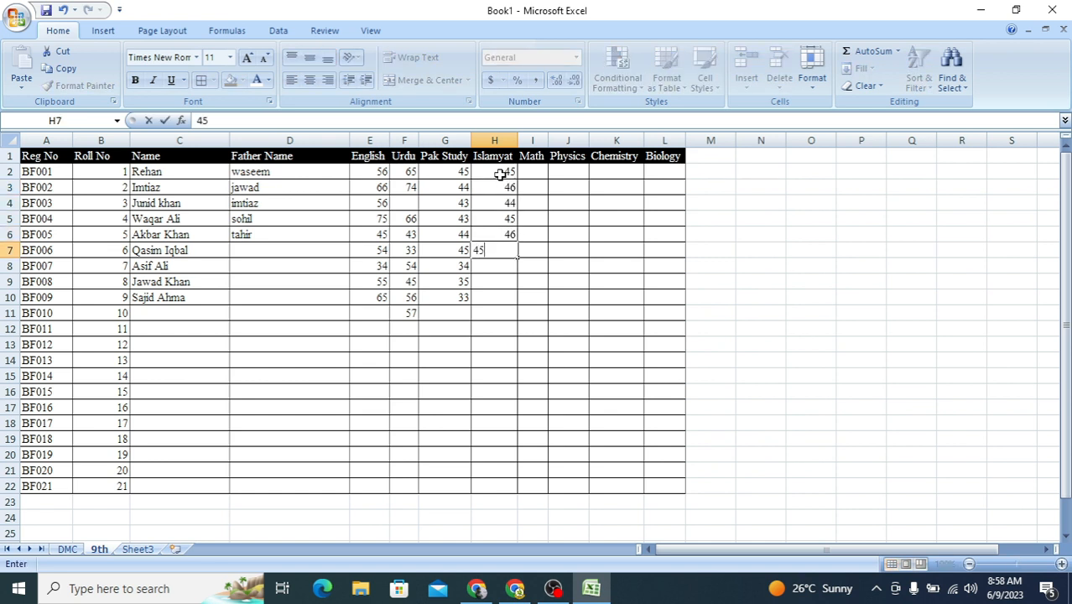
{"action": "key", "text": "Return"}
{"action": "type", "text": "34"}
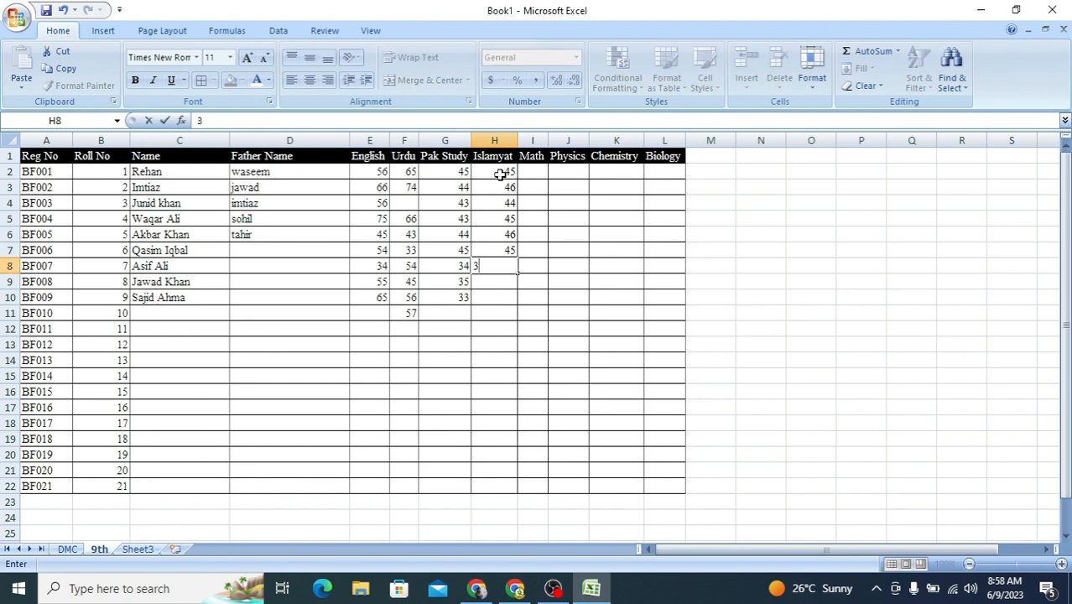
{"action": "key", "text": "Return"}
{"action": "type", "text": "45"}
{"action": "key", "text": "Return"}
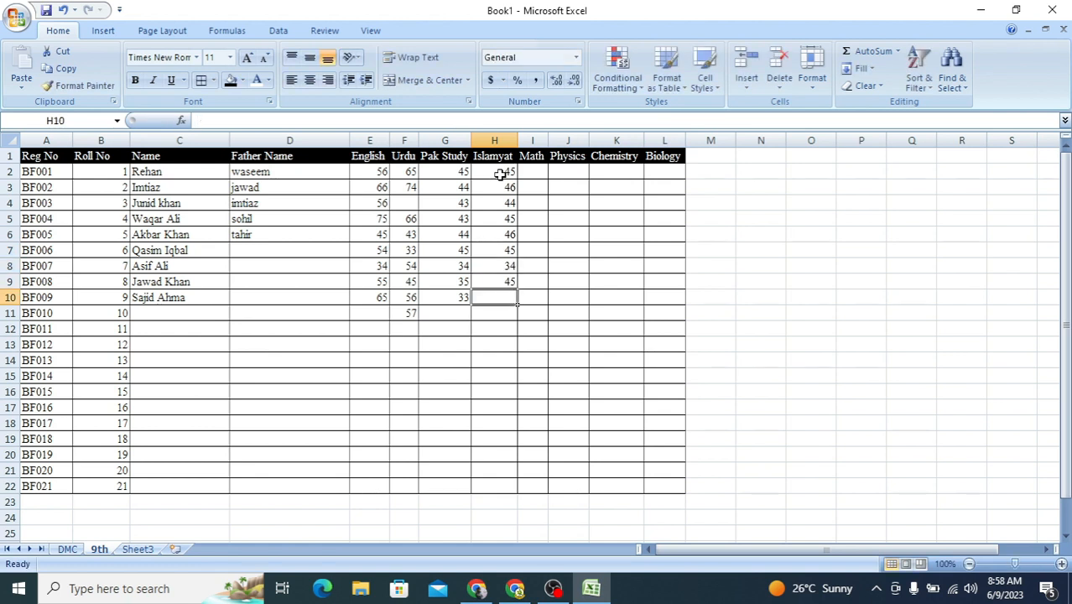
{"action": "type", "text": "54"}
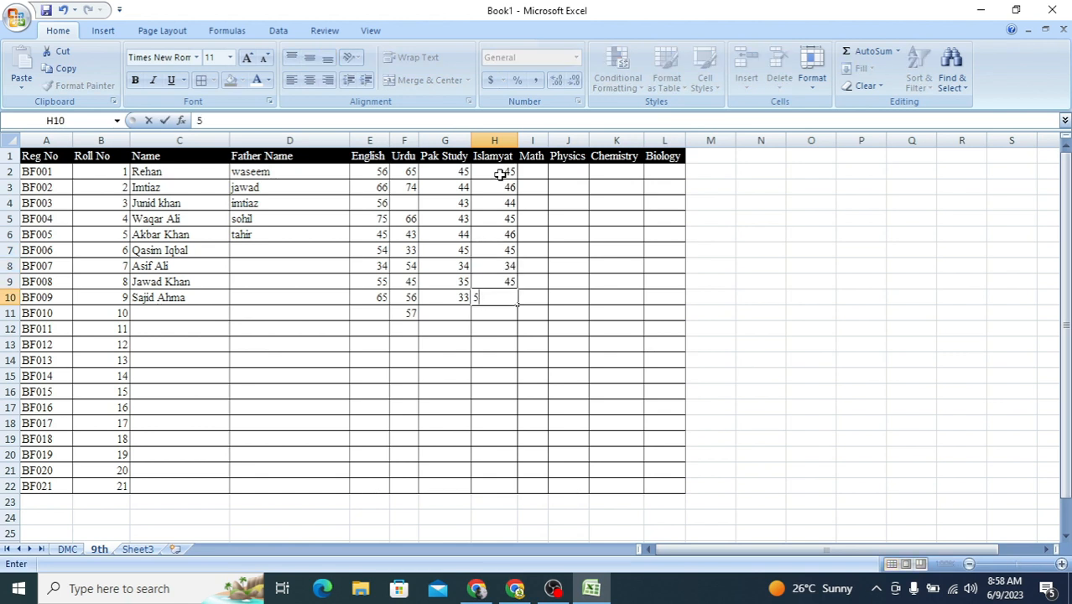
{"action": "key", "text": "Return"}
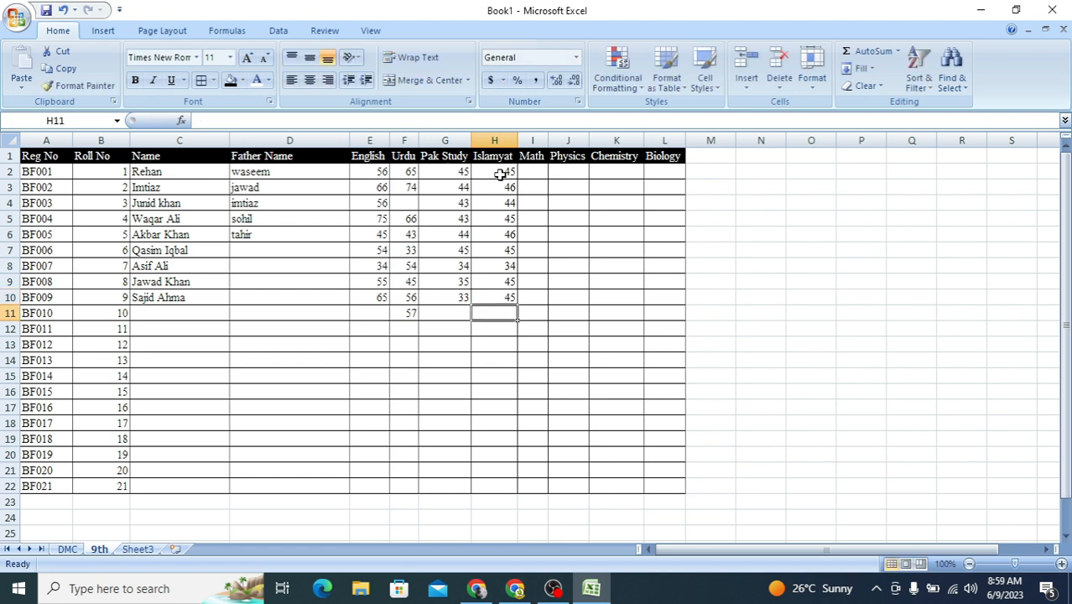
Step: Enter the Math marks 7, 45, 54 and 65 in cells I2 to I5
{"action": "left_click", "coordinate": [526, 167]}
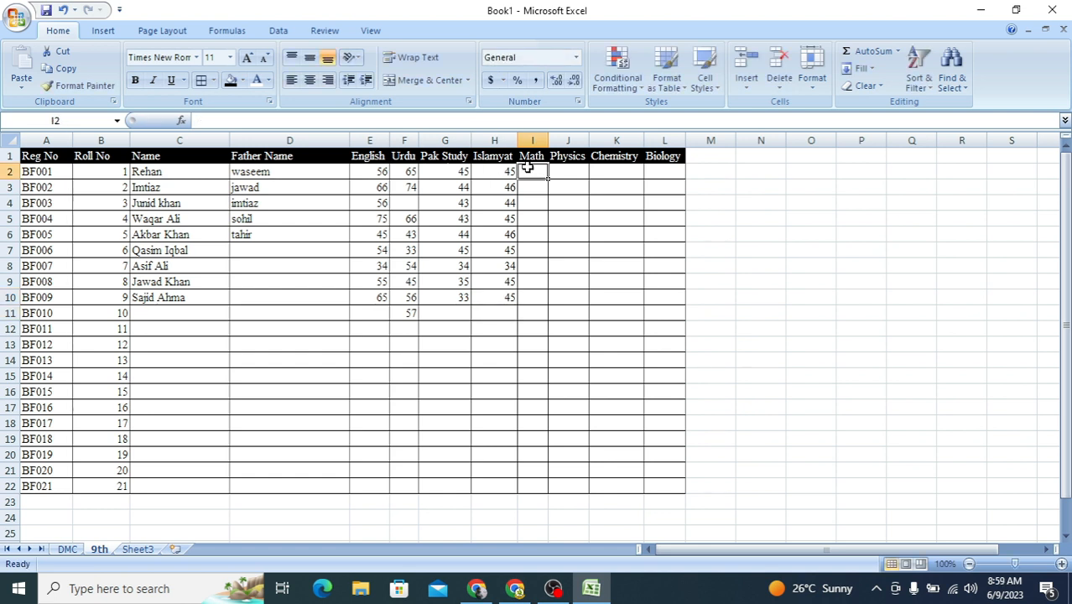
{"action": "type", "text": "7"}
{"action": "key", "text": "Return"}
{"action": "type", "text": "4"}
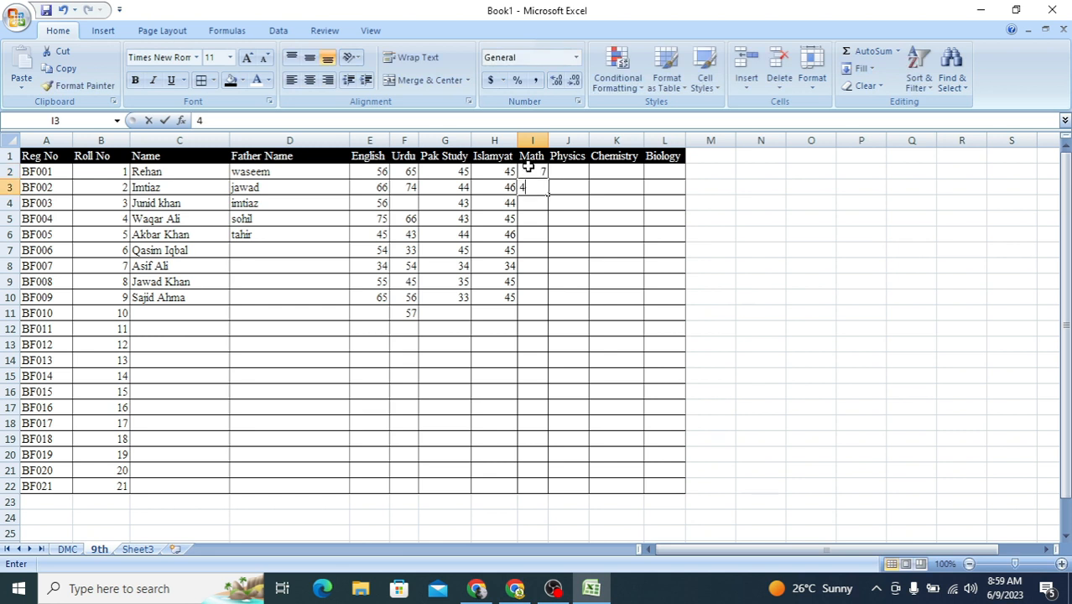
{"action": "type", "text": "5"}
{"action": "key", "text": "Return"}
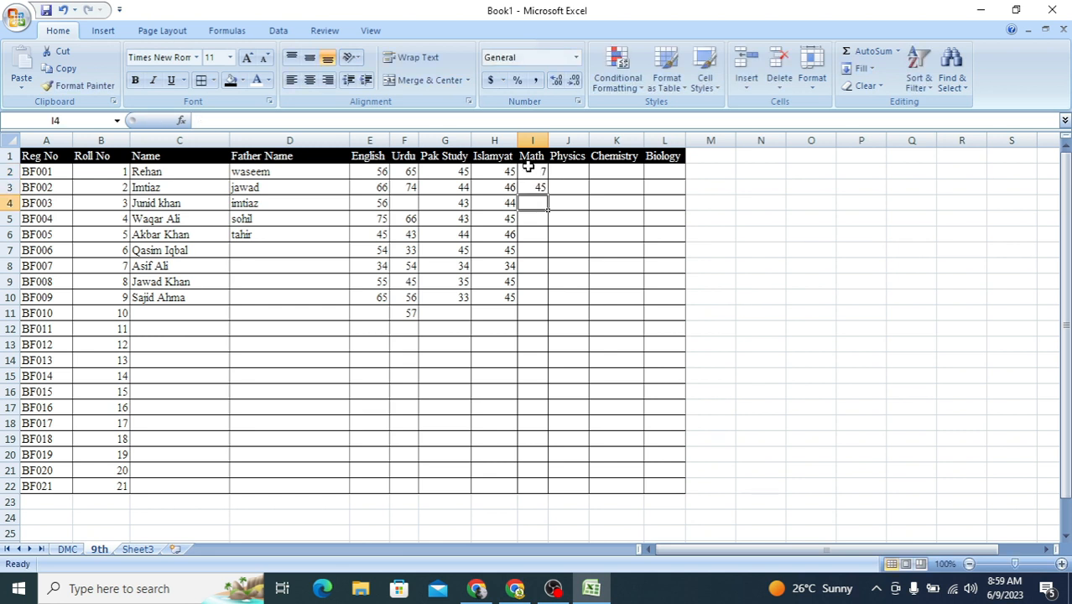
{"action": "type", "text": "54"}
{"action": "key", "text": "Return"}
{"action": "type", "text": "65"}
{"action": "key", "text": "Return"}
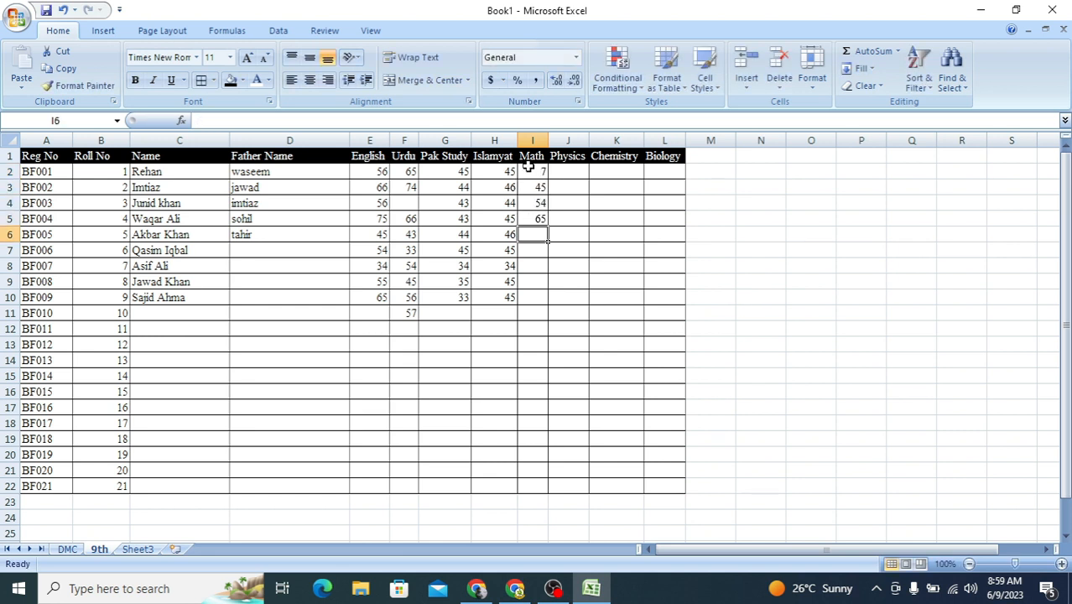
Step: Enter the Math marks 66, 73, 45, 33 and 45 in cells I6 to I10
{"action": "type", "text": "66"}
{"action": "key", "text": "Return"}
{"action": "type", "text": "73"}
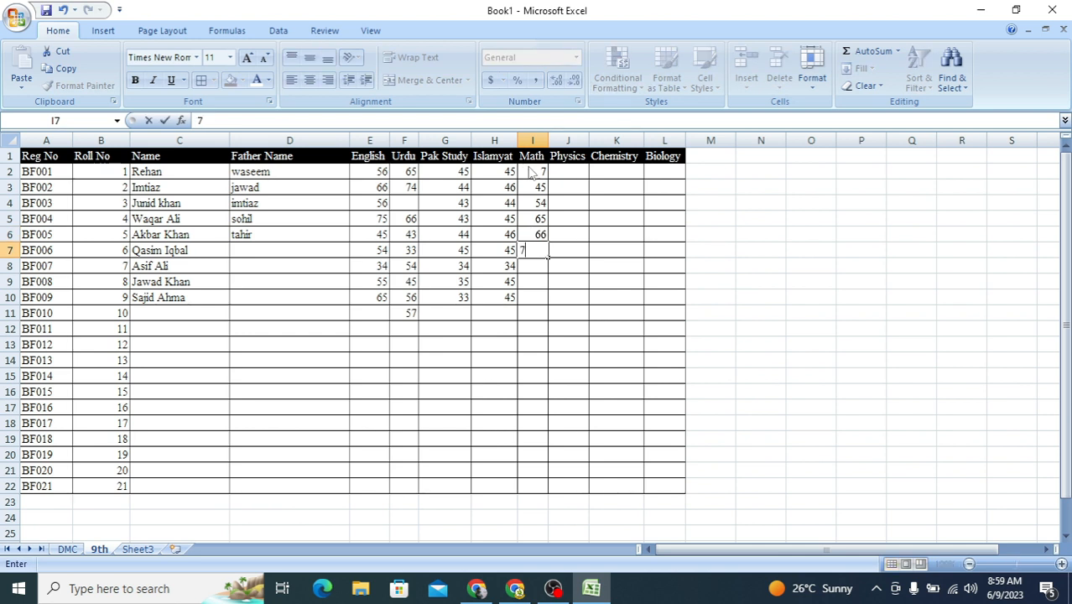
{"action": "key", "text": "Return"}
{"action": "type", "text": "45"}
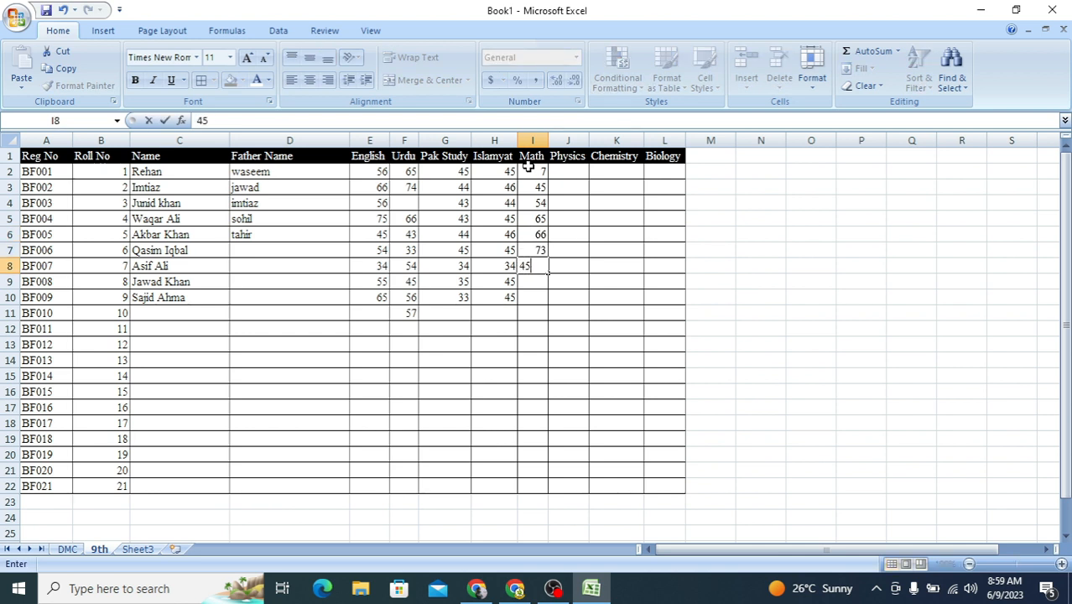
{"action": "key", "text": "Return"}
{"action": "type", "text": "33"}
{"action": "key", "text": "Return"}
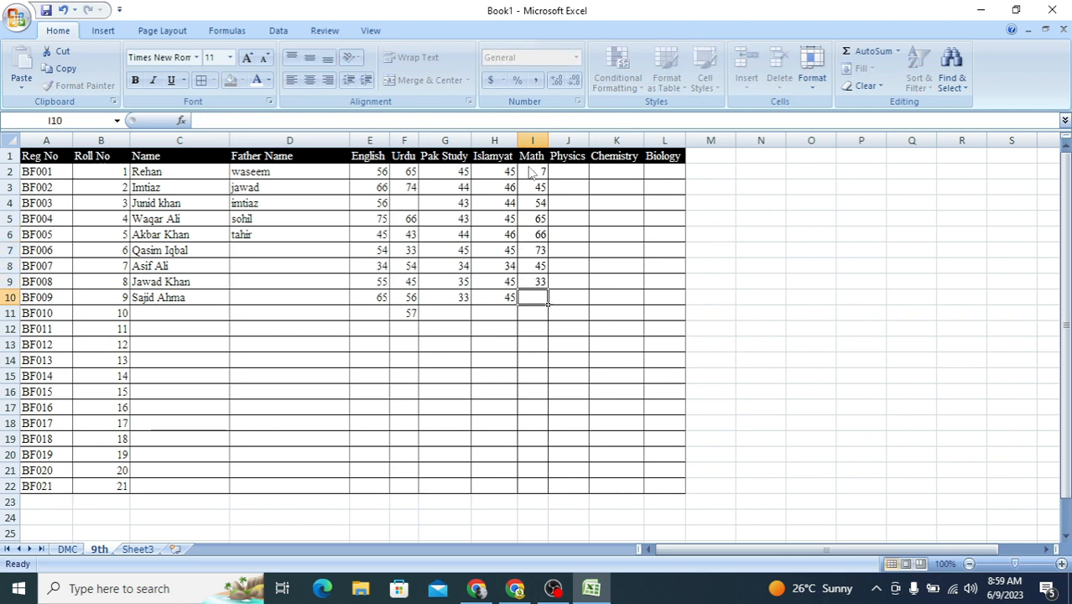
{"action": "type", "text": "45"}
{"action": "key", "text": "Return"}
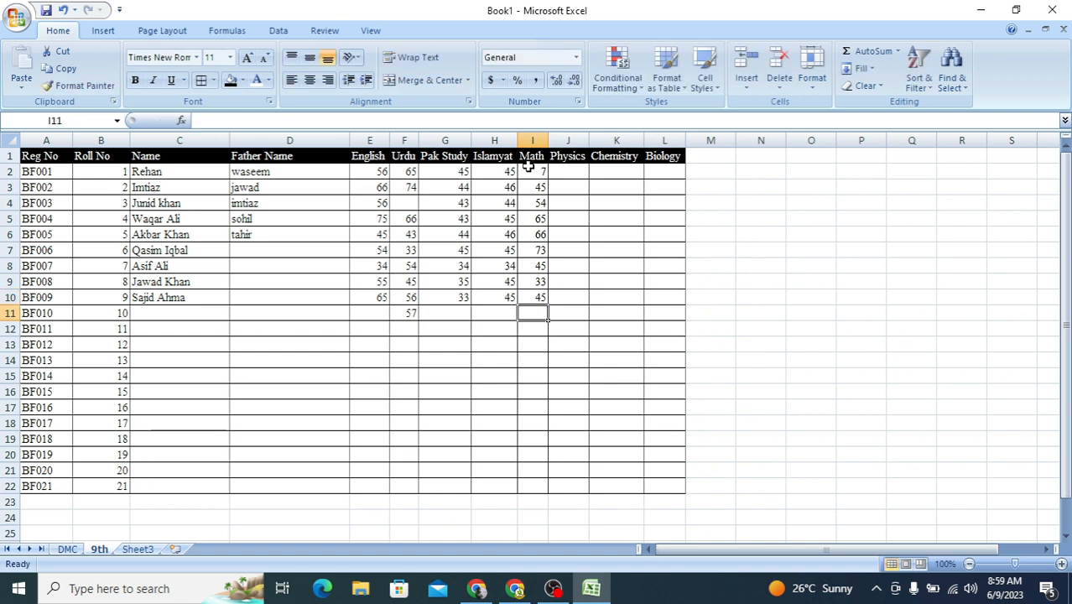
Step: Enter the Physics marks 54, 44, 45 and 65 in cells J2 to J5
{"action": "left_click", "coordinate": [578, 174]}
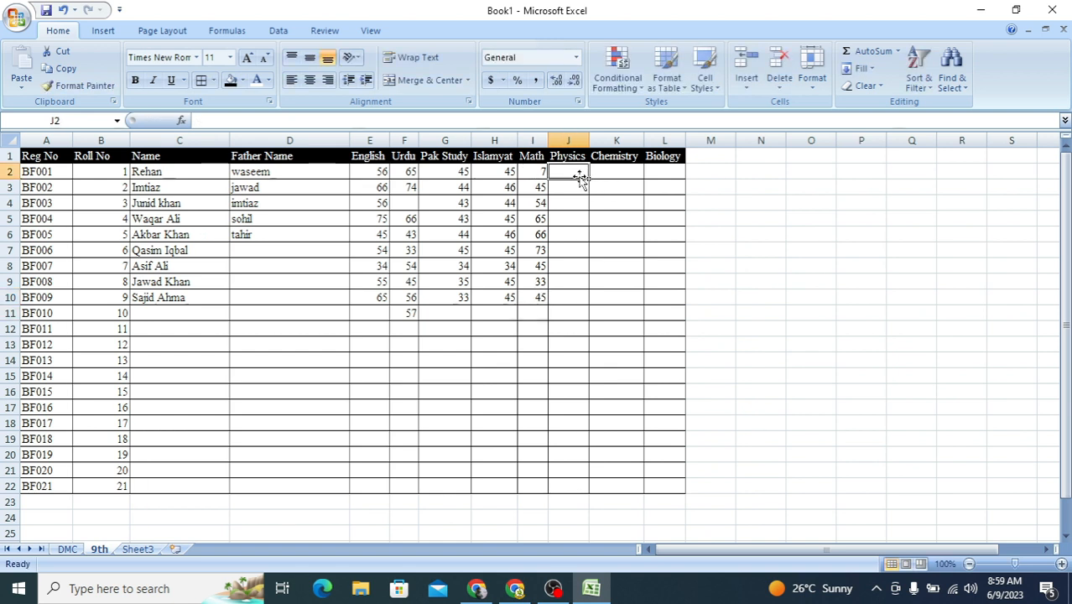
{"action": "type", "text": "54"}
{"action": "key", "text": "Return"}
{"action": "type", "text": "44"}
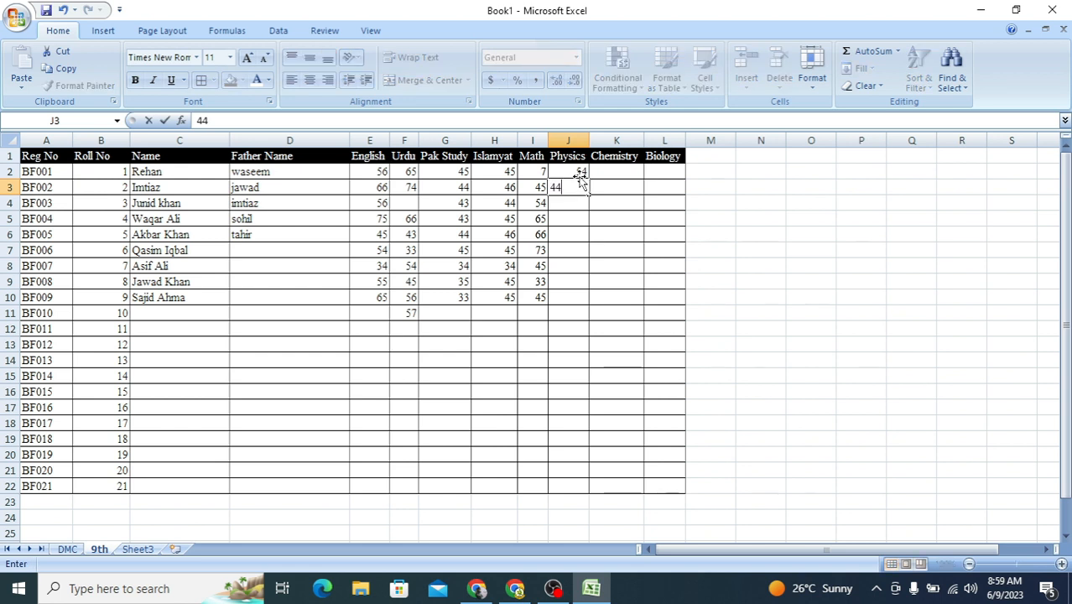
{"action": "key", "text": "Return"}
{"action": "type", "text": "45"}
{"action": "key", "text": "Return"}
{"action": "type", "text": "65"}
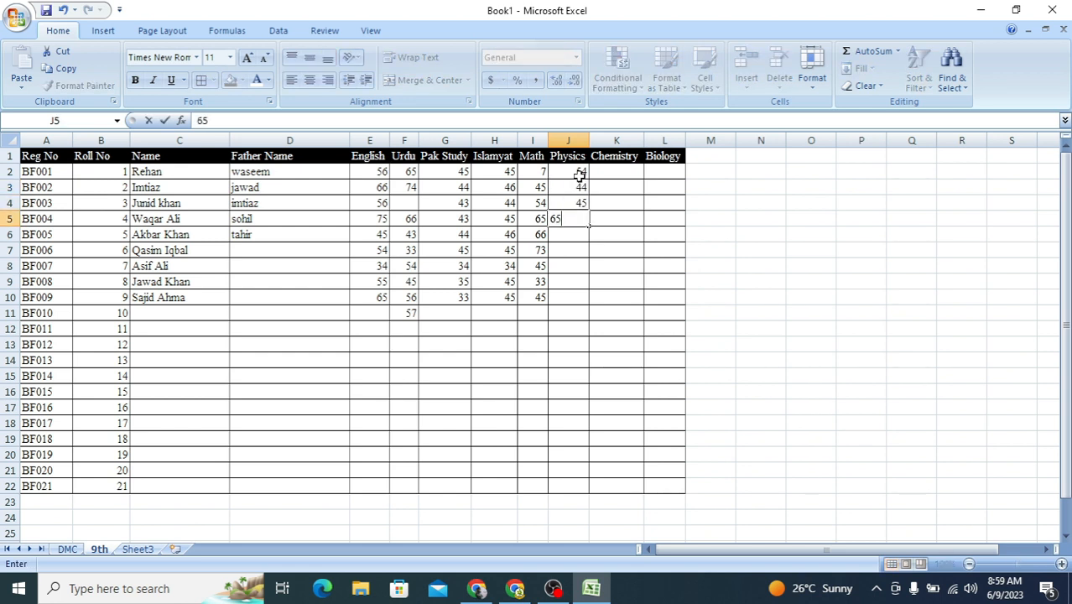
{"action": "key", "text": "Return"}
Step: Enter the Physics marks 70, 73, 45, 54 and 54 in cells J6 to J10
{"action": "type", "text": "70"}
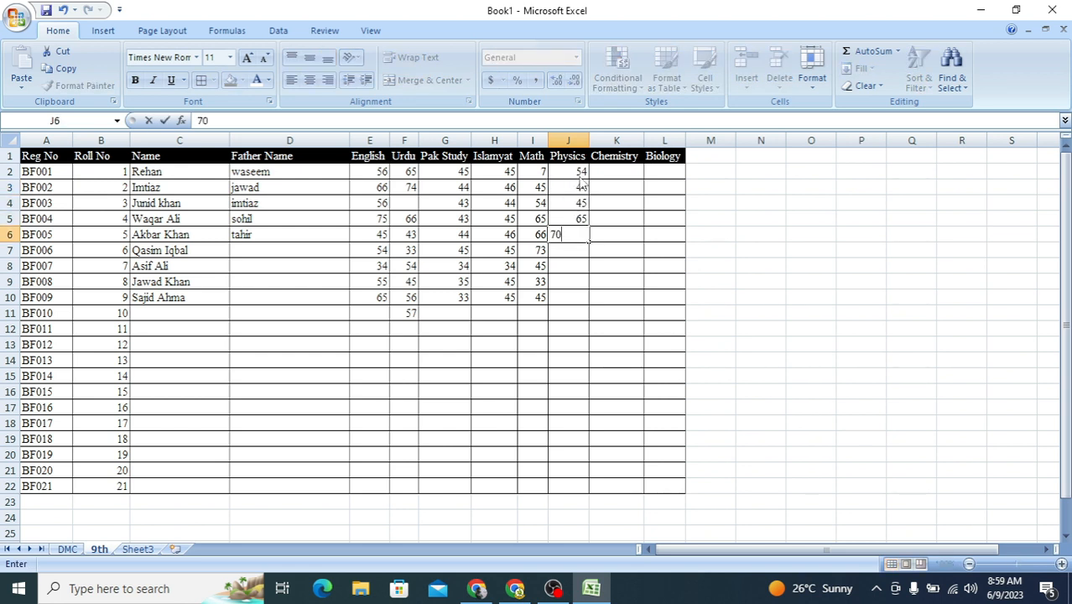
{"action": "key", "text": "Return"}
{"action": "type", "text": "7"}
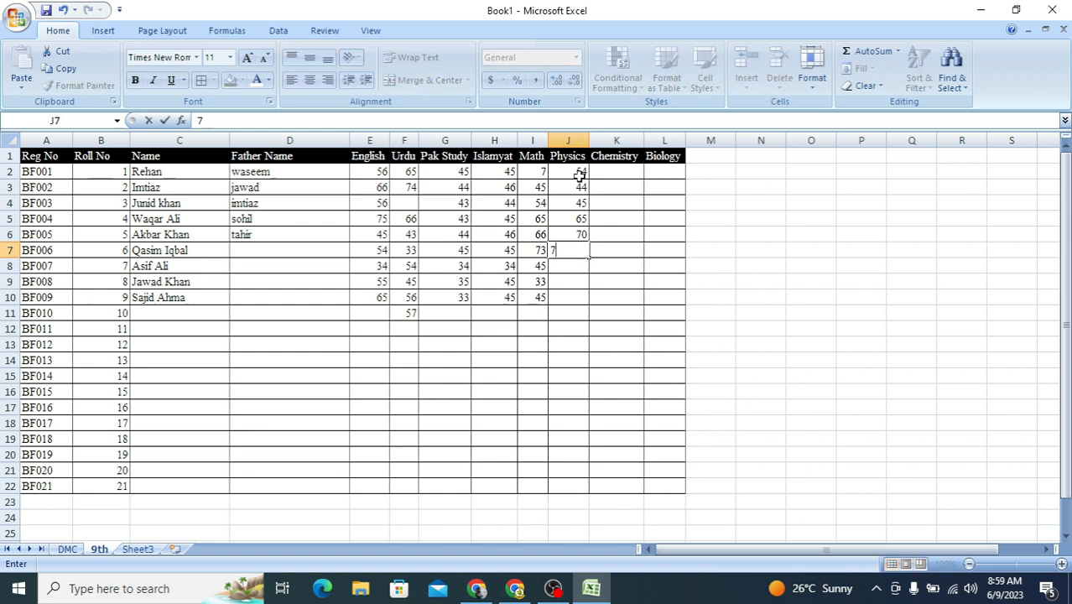
{"action": "type", "text": "3"}
{"action": "key", "text": "Return"}
{"action": "type", "text": "45"}
{"action": "key", "text": "Return"}
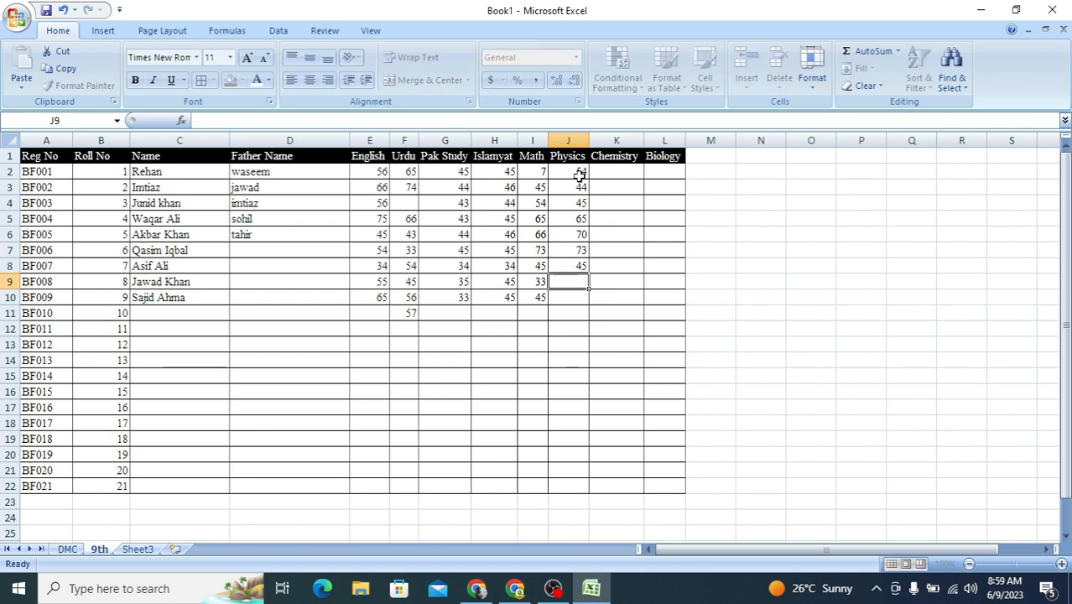
{"action": "type", "text": "54"}
{"action": "key", "text": "Return"}
{"action": "type", "text": "54"}
{"action": "key", "text": "Return"}
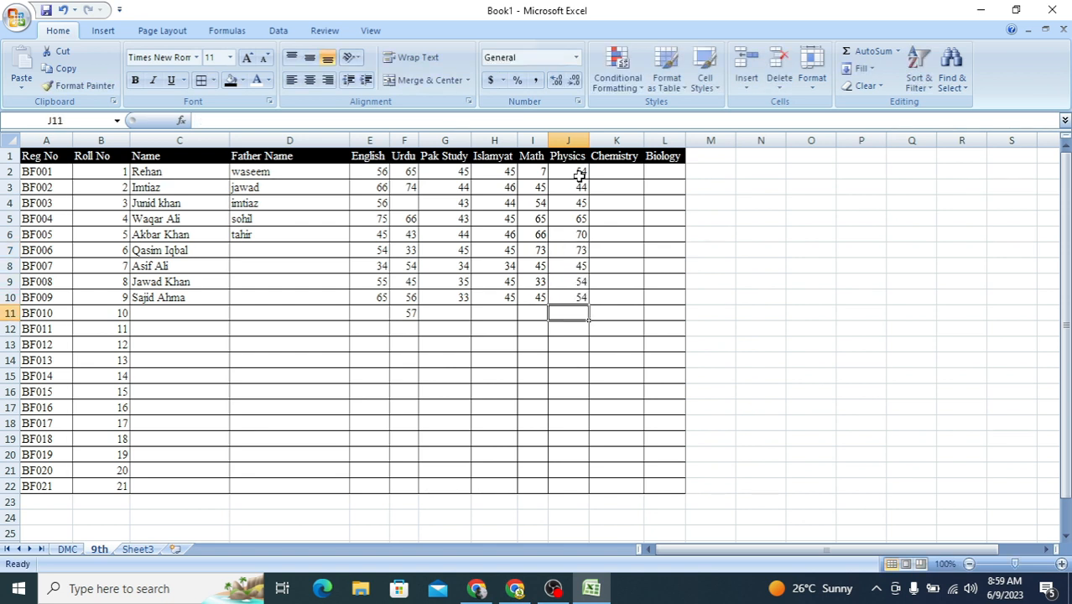
Step: Enter the Chemistry marks 54, 45, 55 and 56 in cells K2 to K5
{"action": "left_click", "coordinate": [611, 170]}
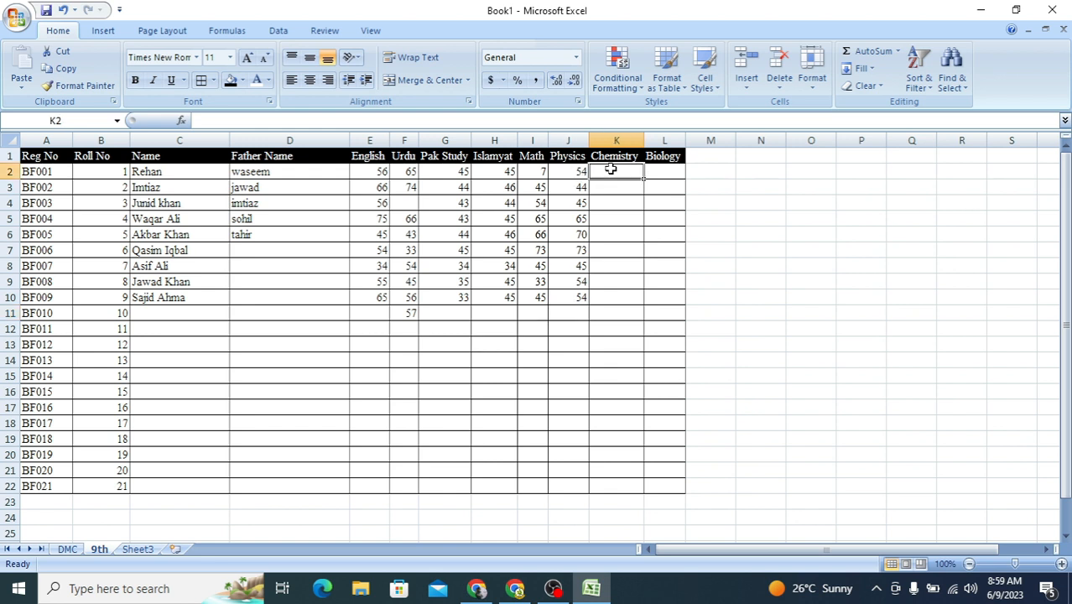
{"action": "type", "text": "54'"}
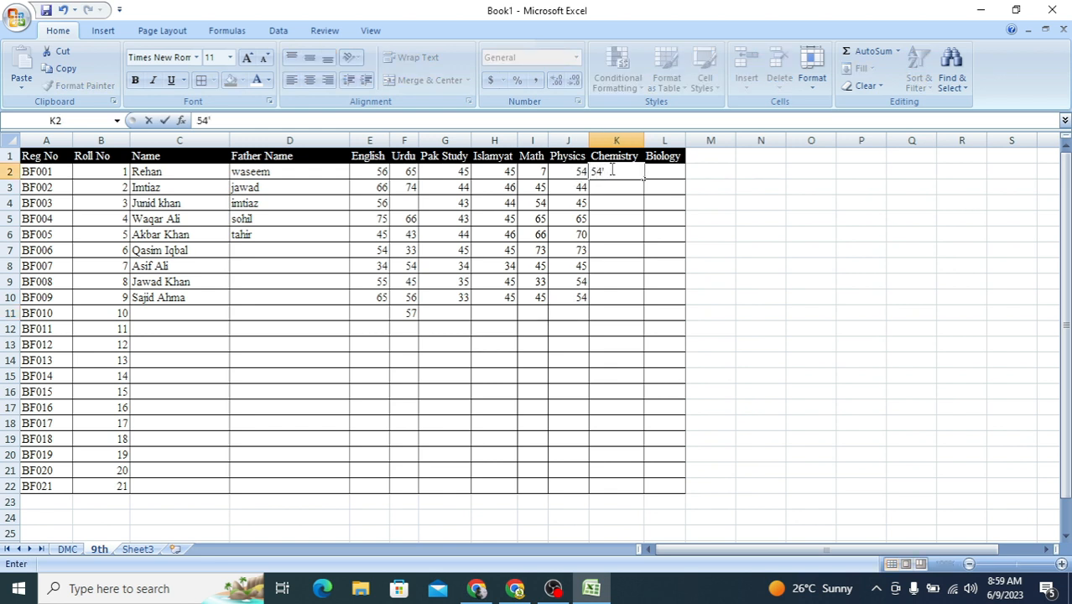
{"action": "key", "text": "Return"}
{"action": "type", "text": "45"}
{"action": "key", "text": "Return"}
{"action": "type", "text": "55"}
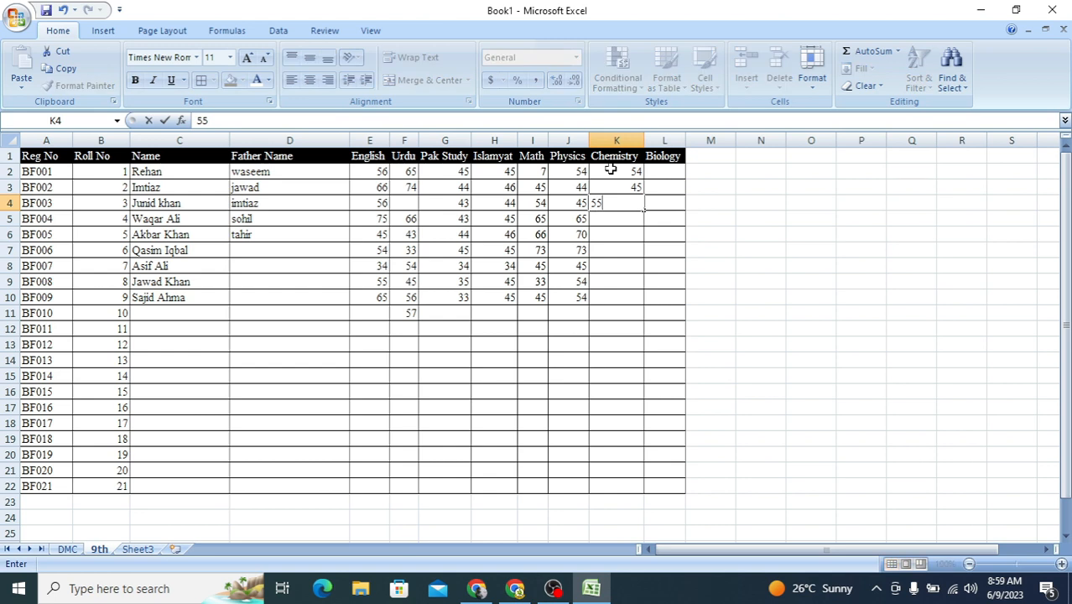
{"action": "key", "text": "Return"}
{"action": "type", "text": "56"}
{"action": "key", "text": "Return"}
Step: Enter the Chemistry marks 54, 55, 34, 34 and 33 in cells K6 to K10
{"action": "type", "text": "5"}
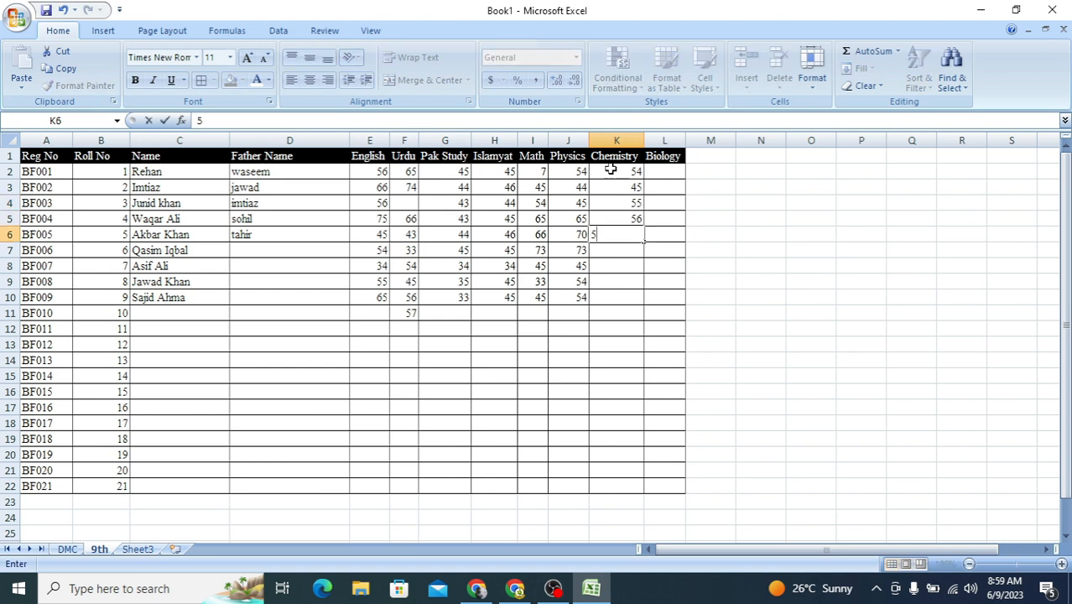
{"action": "type", "text": "4"}
{"action": "key", "text": "Return"}
{"action": "type", "text": "55"}
{"action": "key", "text": "Return"}
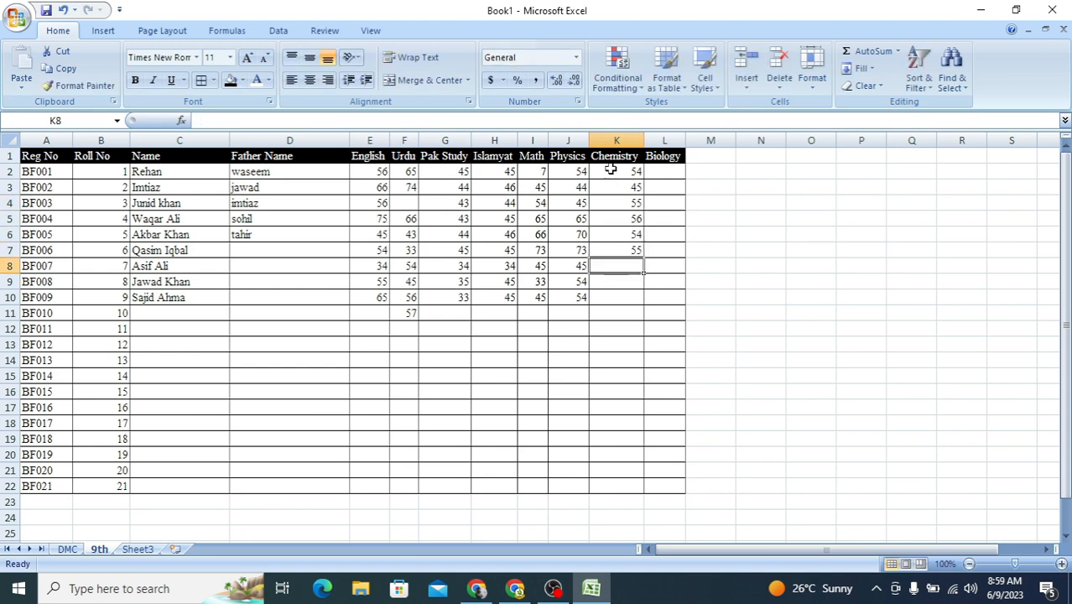
{"action": "type", "text": "34"}
{"action": "key", "text": "Return"}
{"action": "type", "text": "343"}
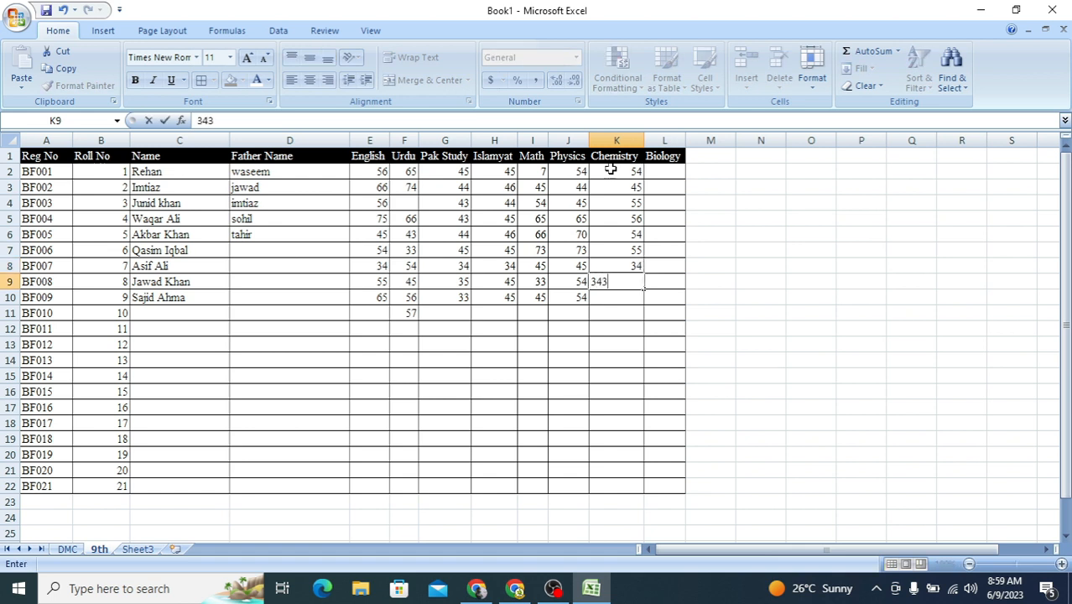
{"action": "key", "text": "Return"}
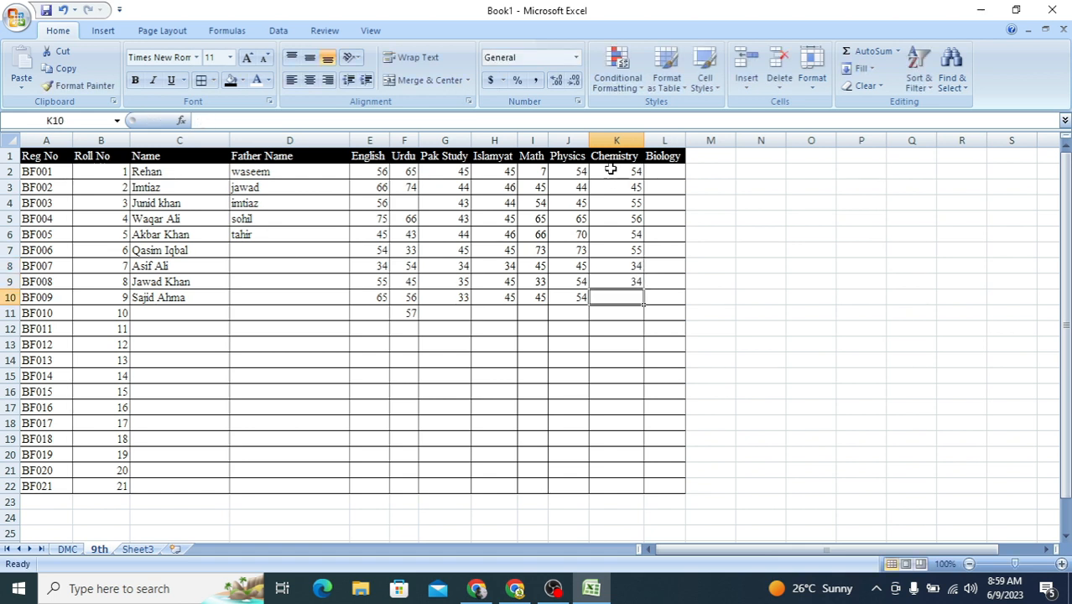
{"action": "type", "text": "33"}
{"action": "key", "text": "Return"}
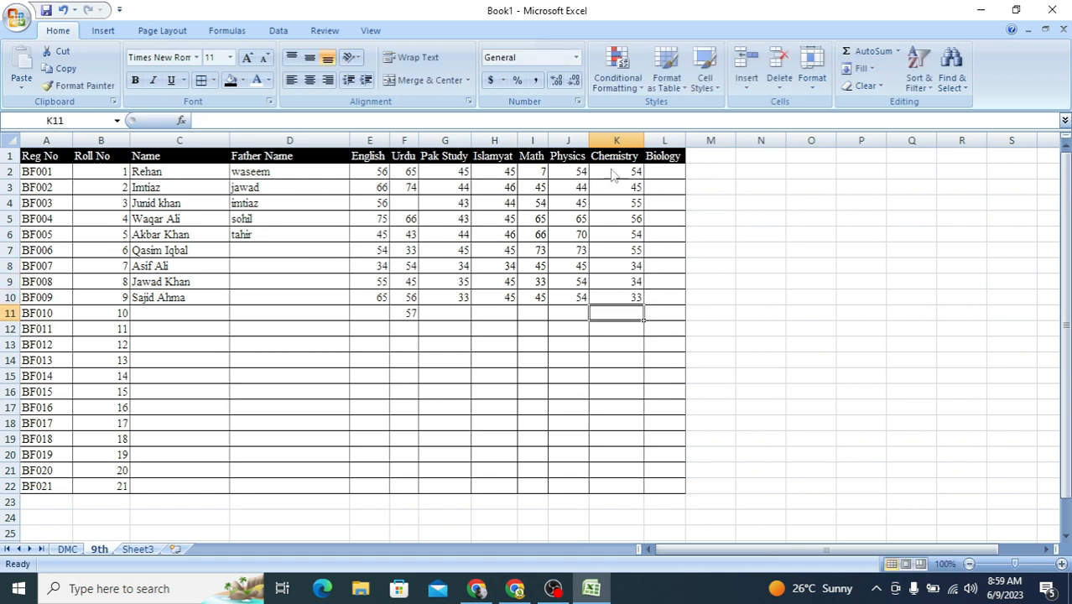
Step: Enter the Biology marks 56, 65, 65 and 65 in cells L2 to L5
{"action": "left_click", "coordinate": [659, 170]}
{"action": "type", "text": "56"}
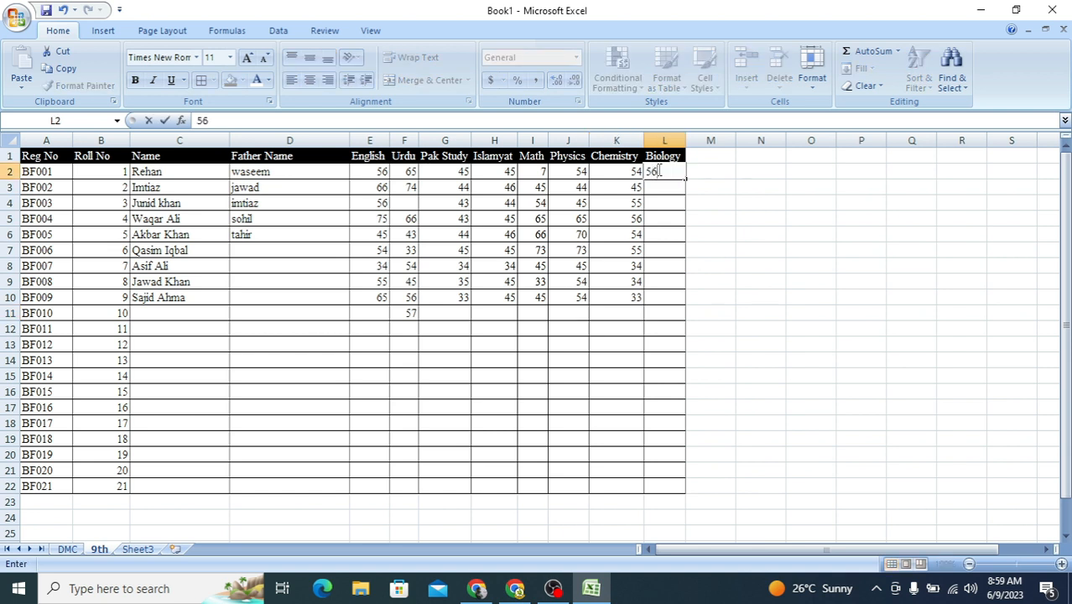
{"action": "key", "text": "Return"}
{"action": "type", "text": "65"}
{"action": "key", "text": "Return"}
{"action": "type", "text": "65"}
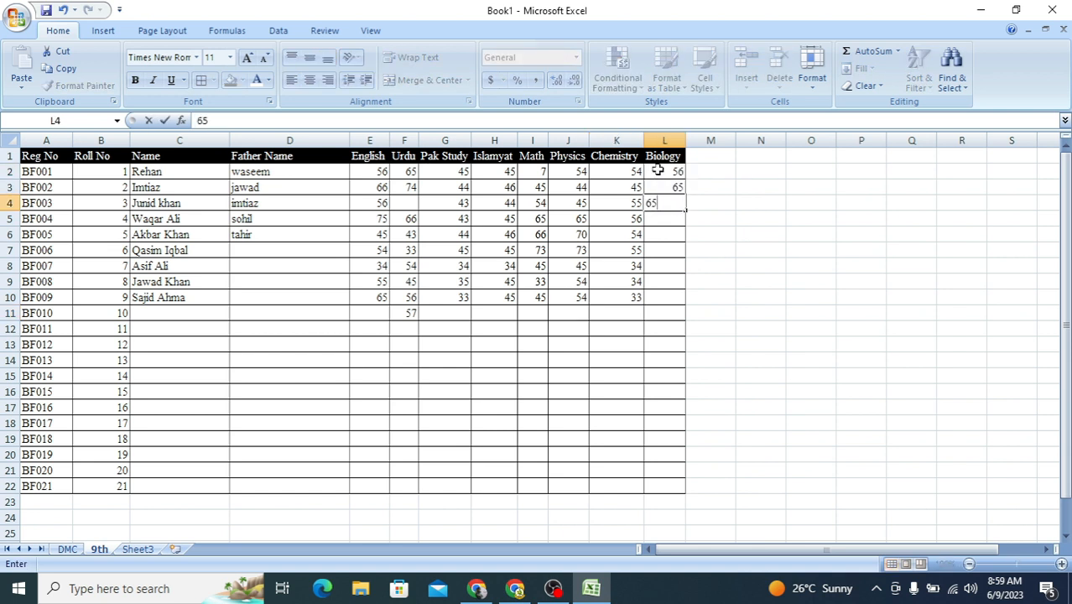
{"action": "key", "text": "Return"}
{"action": "type", "text": "65"}
{"action": "key", "text": "Return"}
Step: Enter the Biology marks 45, 454, 45, 43 and 54 in cells L6 to L10
{"action": "type", "text": "45"}
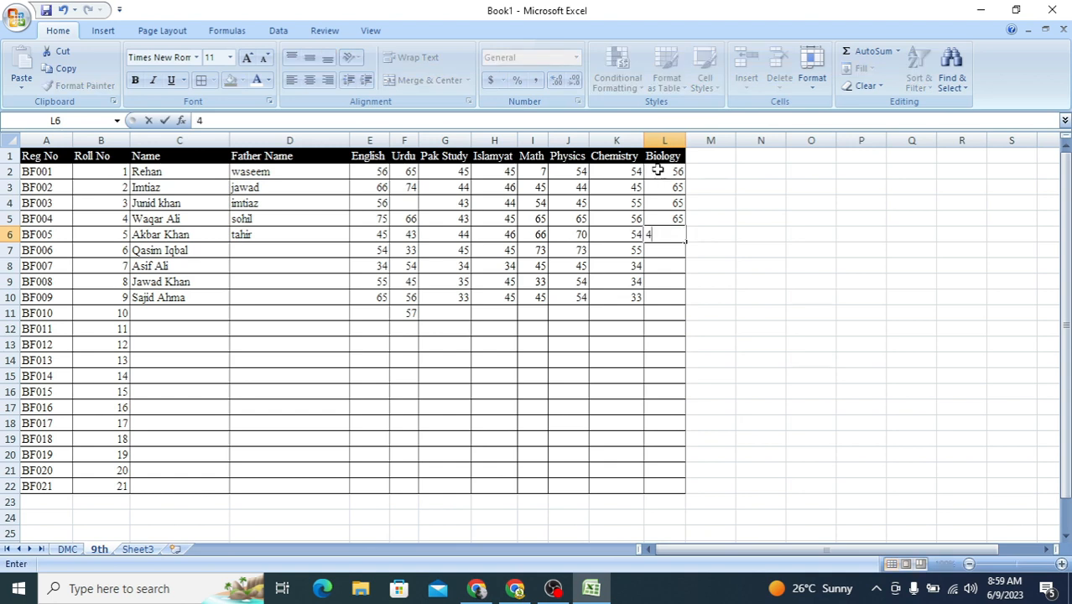
{"action": "key", "text": "Return"}
{"action": "type", "text": "454"}
{"action": "key", "text": "Return"}
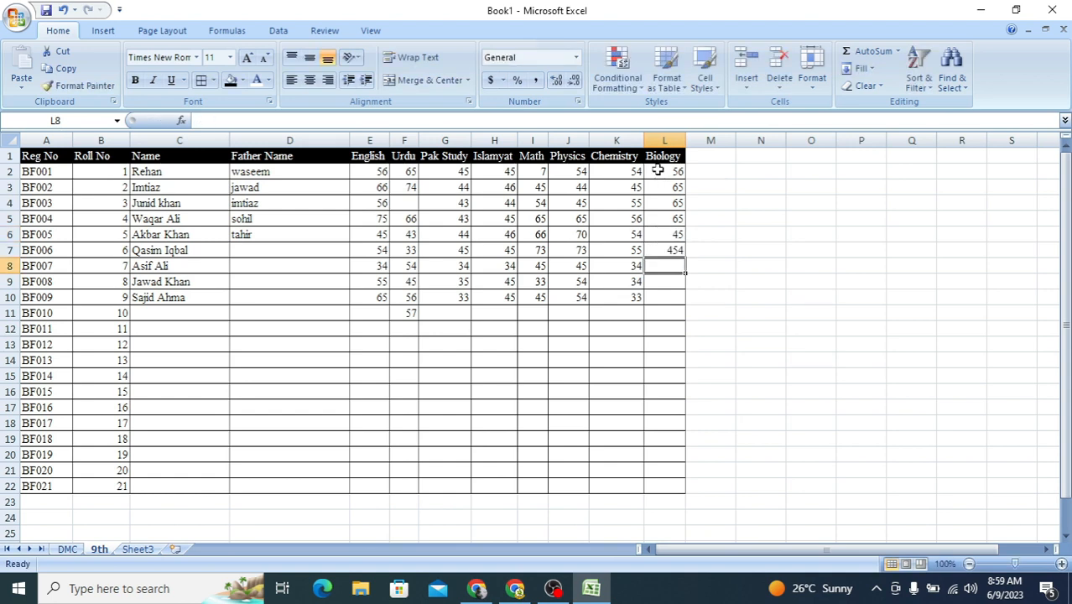
{"action": "type", "text": "45"}
{"action": "key", "text": "Return"}
{"action": "type", "text": "43"}
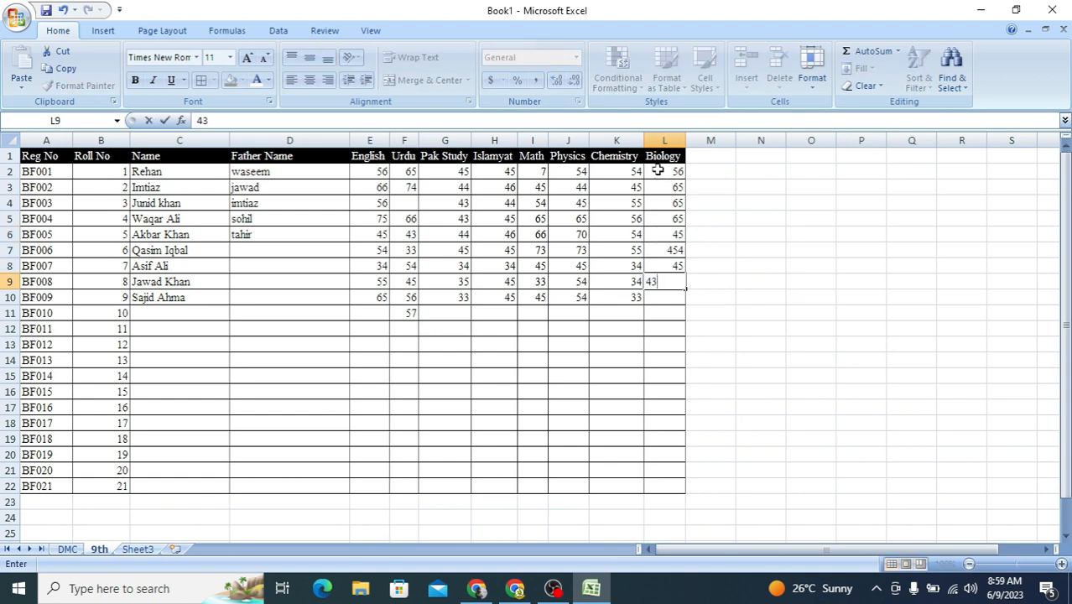
{"action": "key", "text": "Return"}
{"action": "type", "text": "54"}
{"action": "key", "text": "Return"}
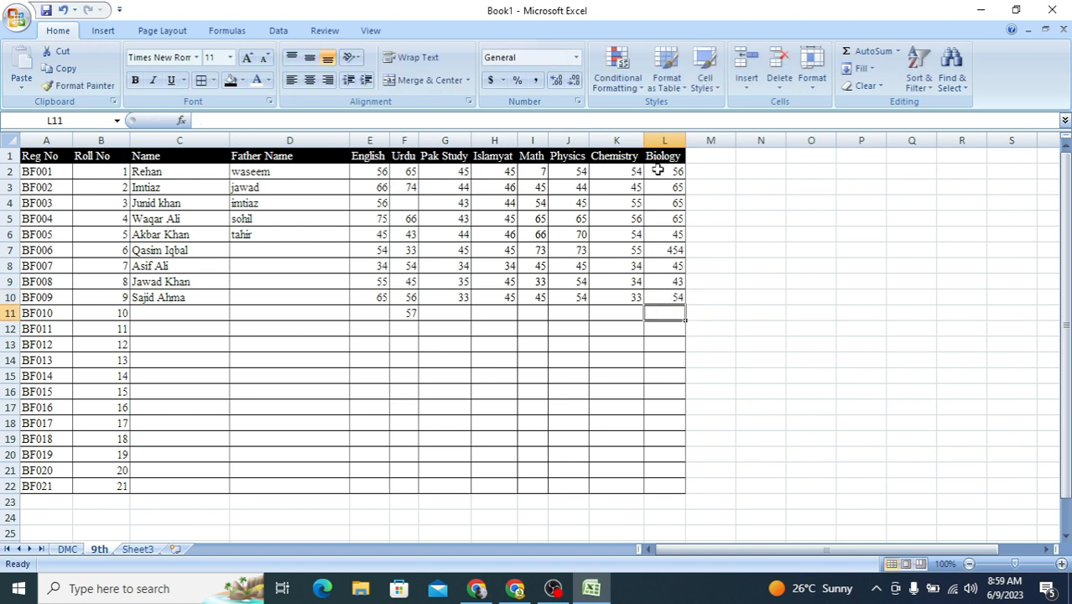
Step: Correct the Biology mark in cell L7 to 54
{"action": "key", "text": "Up"}
{"action": "key", "text": "Up"}
{"action": "key", "text": "Up"}
{"action": "key", "text": "Up"}
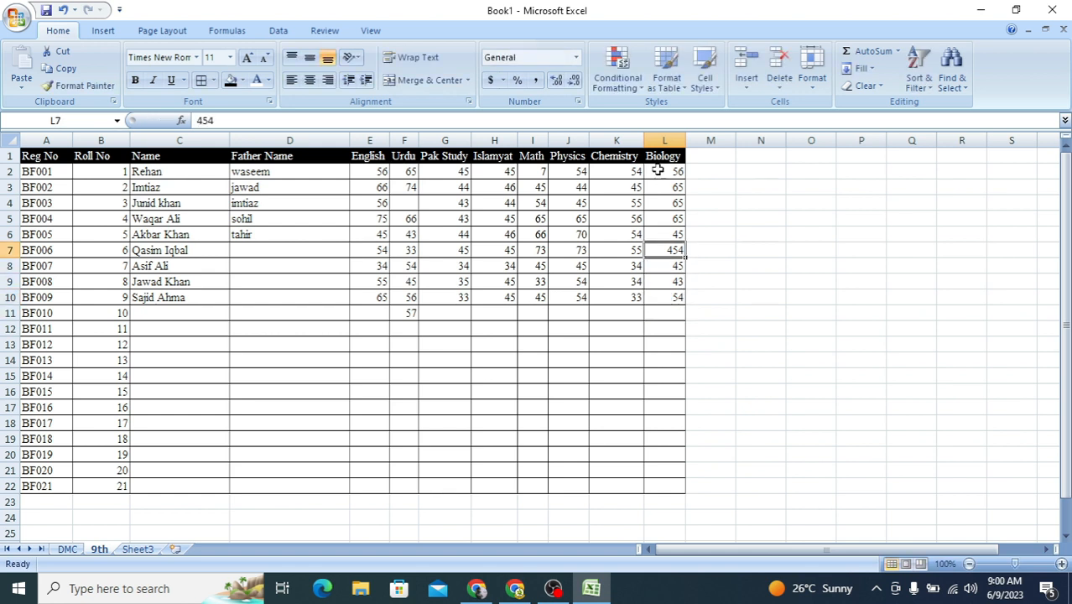
{"action": "type", "text": "54"}
{"action": "key", "text": "Return"}
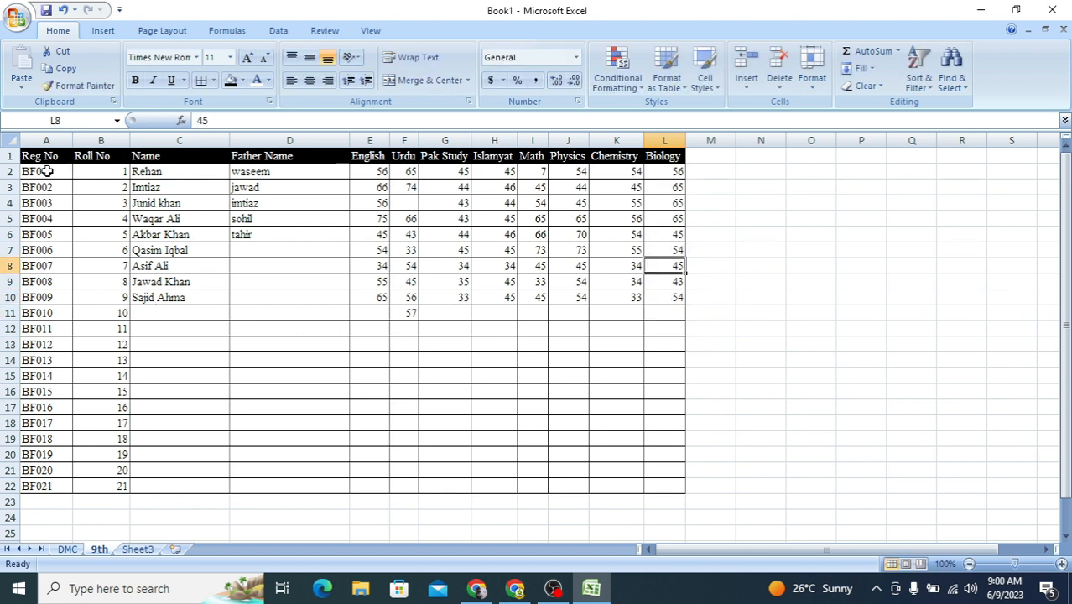
Step: Compare the student records on the 9th sheet with the student details and subject rows on the DMC sheet
{"action": "left_click_drag", "start_coordinate": [46, 171], "coordinate": [671, 393]}
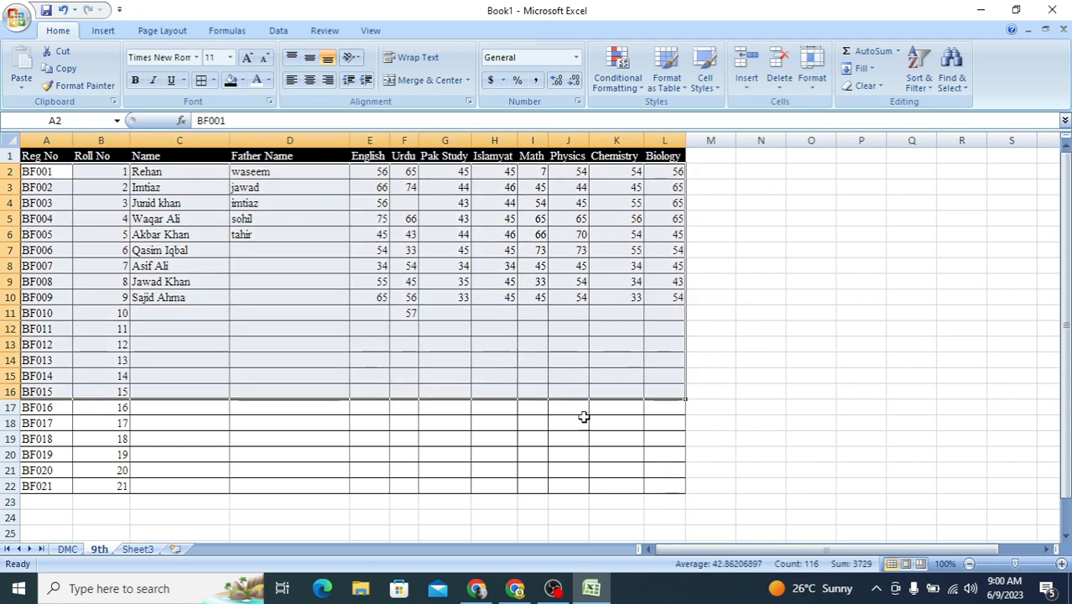
{"action": "left_click", "coordinate": [67, 550]}
{"action": "scroll", "coordinate": [373, 469], "scroll_direction": "up", "scroll_amount": 5}
{"action": "scroll", "coordinate": [374, 470], "scroll_direction": "down", "scroll_amount": 1}
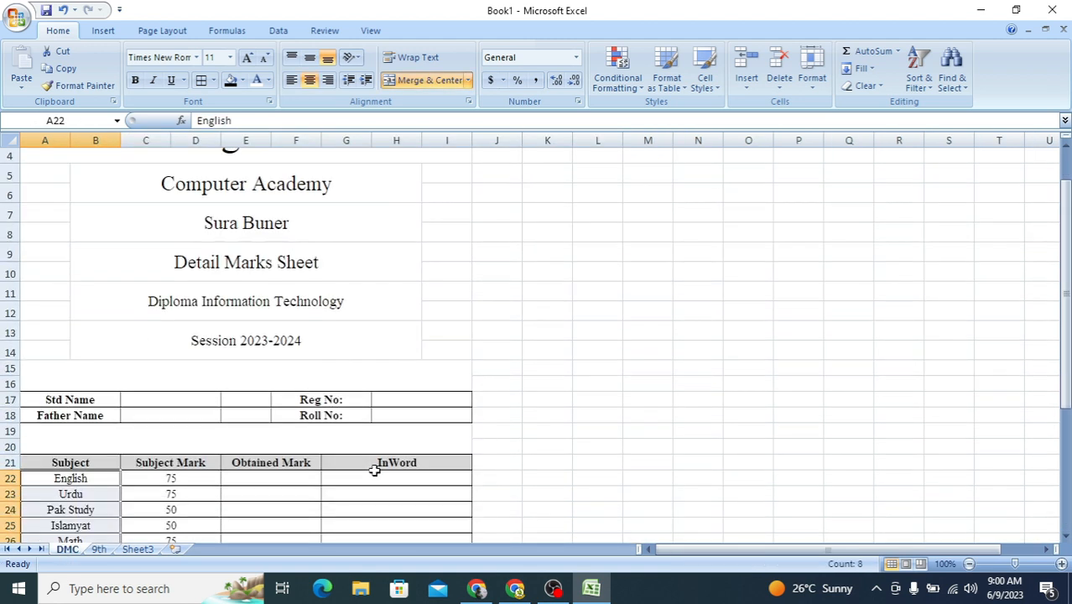
{"action": "scroll", "coordinate": [374, 470], "scroll_direction": "down", "scroll_amount": 2}
{"action": "left_click", "coordinate": [99, 549]}
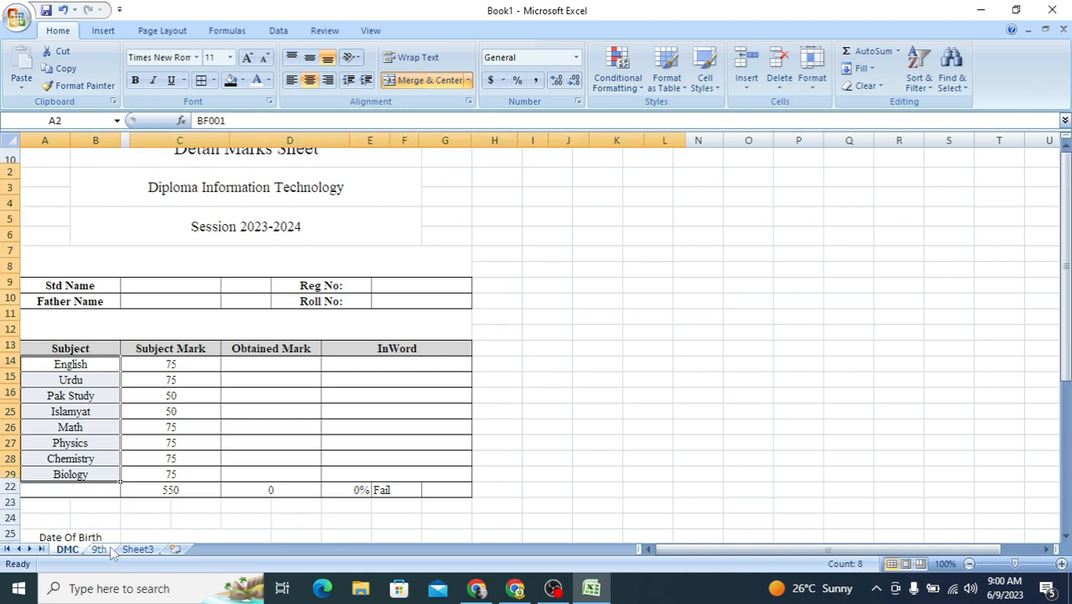
{"action": "left_click", "coordinate": [67, 188]}
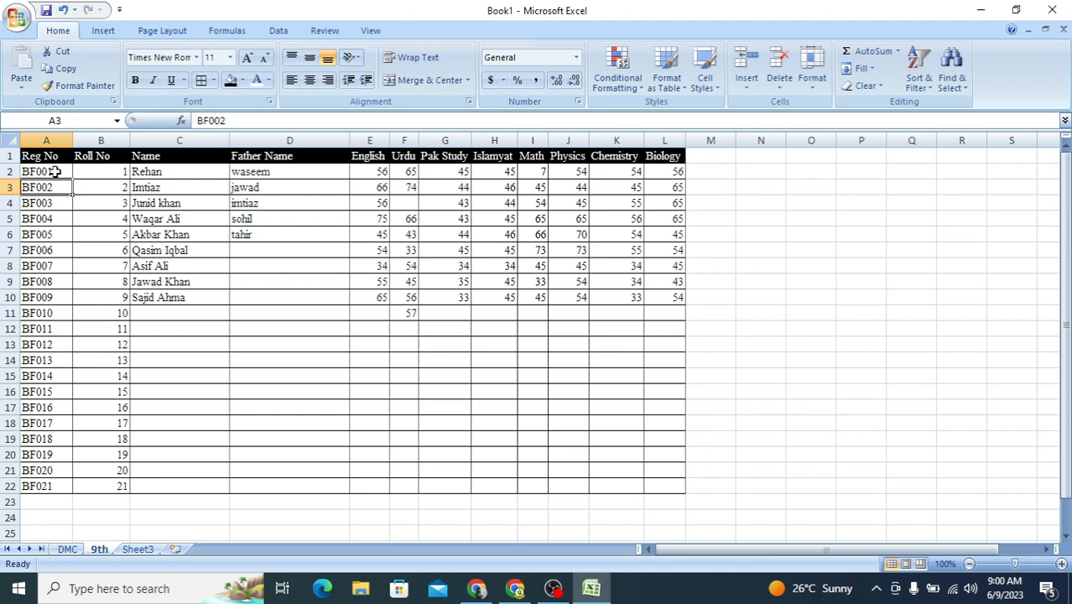
Step: Define the workbook-scoped name reg for the registration numbers in cells A2 to A22 of the 9th sheet
{"action": "left_click_drag", "start_coordinate": [53, 172], "coordinate": [28, 478]}
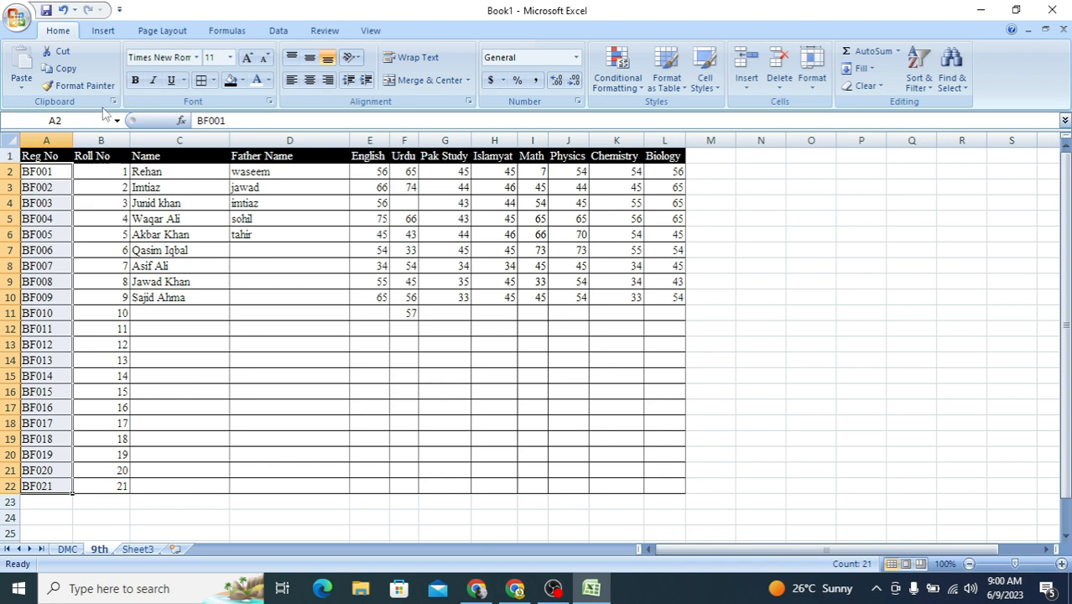
{"action": "left_click", "coordinate": [228, 30]}
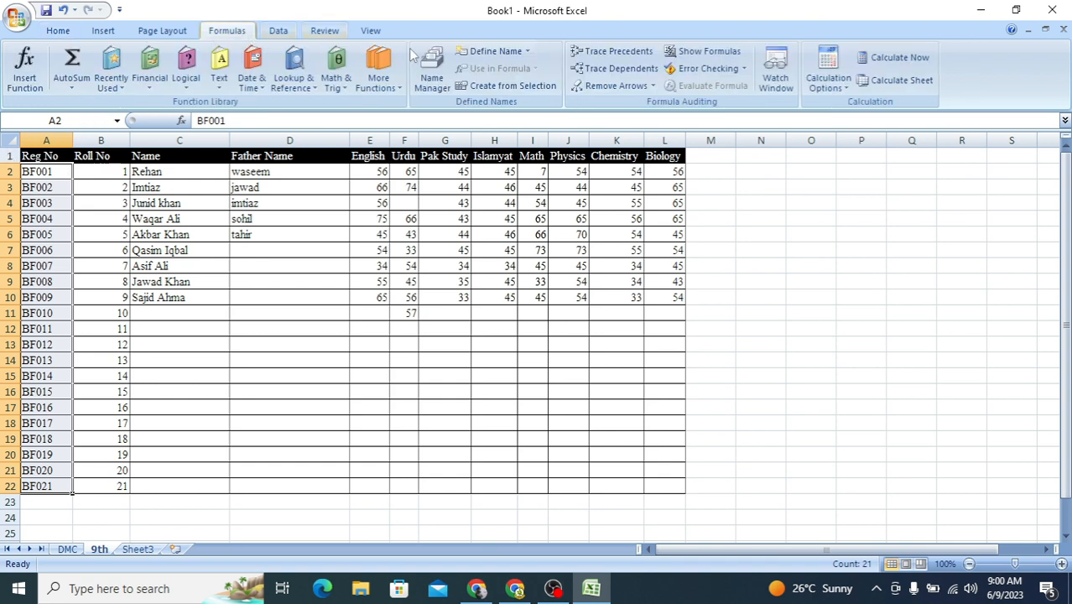
{"action": "left_click", "coordinate": [494, 51]}
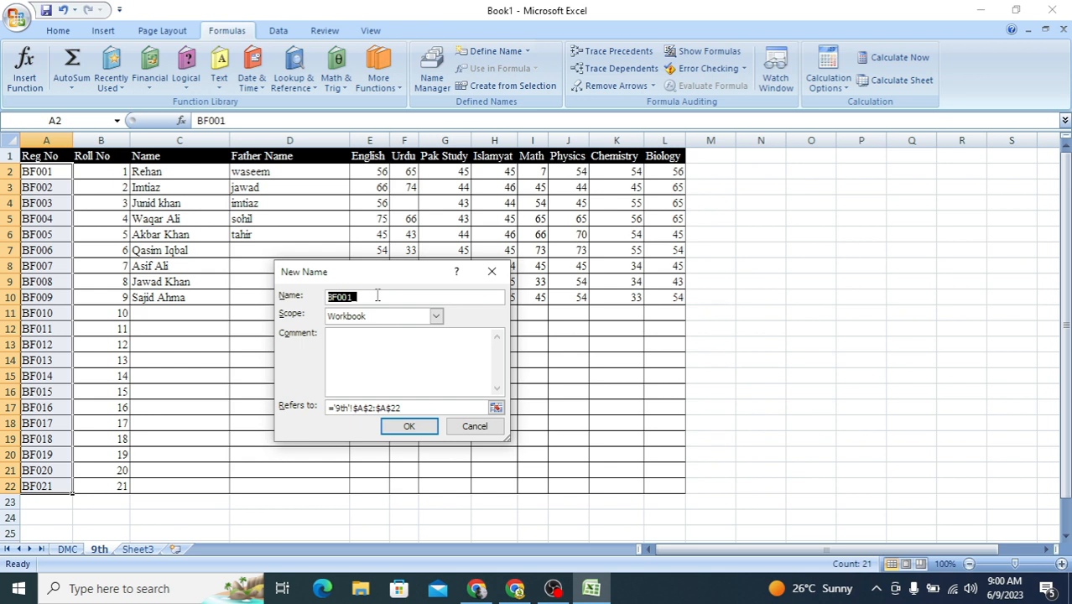
{"action": "type", "text": "reg"}
{"action": "left_click", "coordinate": [408, 426]}
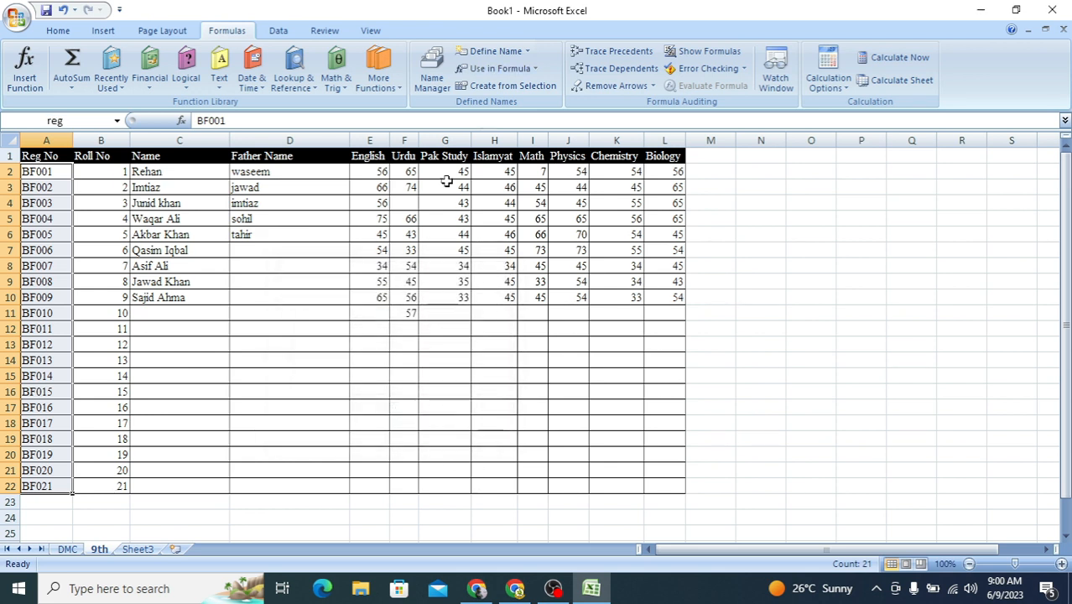
Step: Add list data validation to the Reg No cell H17 on the DMC sheet, using the named range reg as its source
{"action": "left_click", "coordinate": [67, 549]}
{"action": "left_click", "coordinate": [327, 285]}
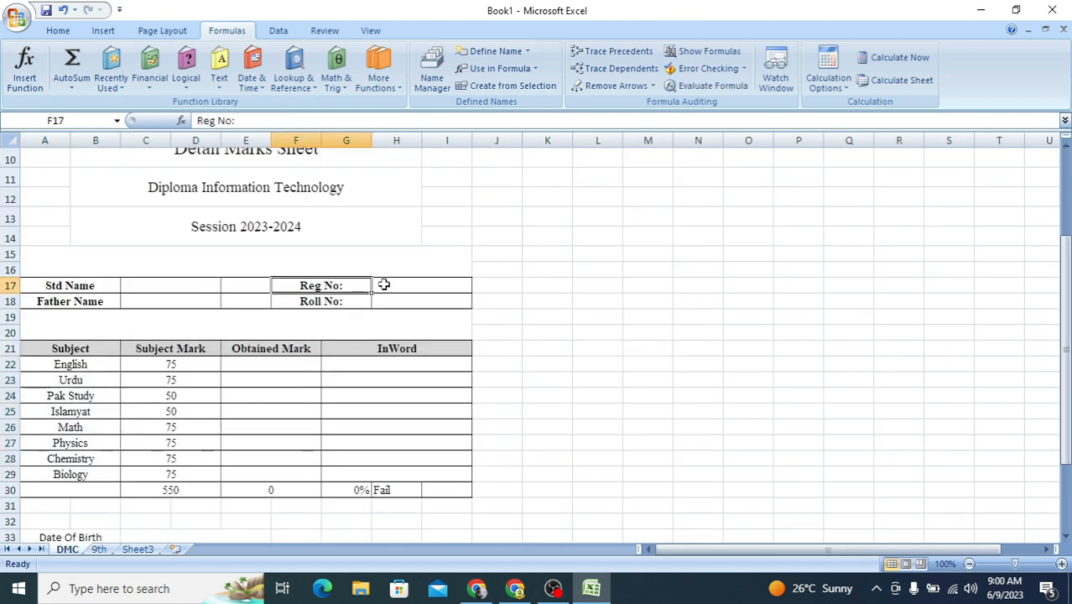
{"action": "left_click", "coordinate": [432, 285]}
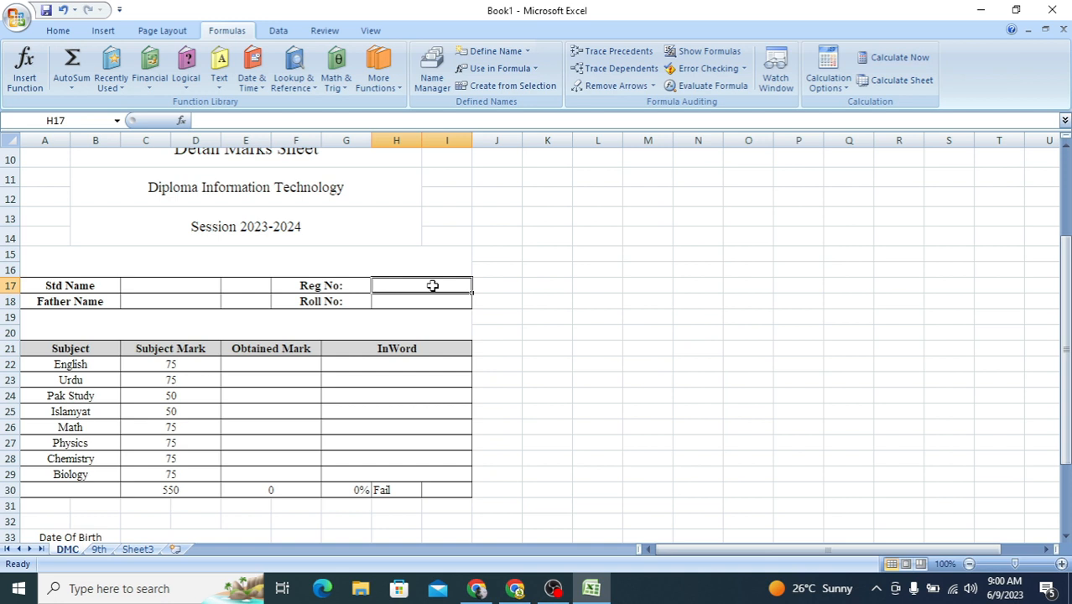
{"action": "left_click", "coordinate": [273, 31]}
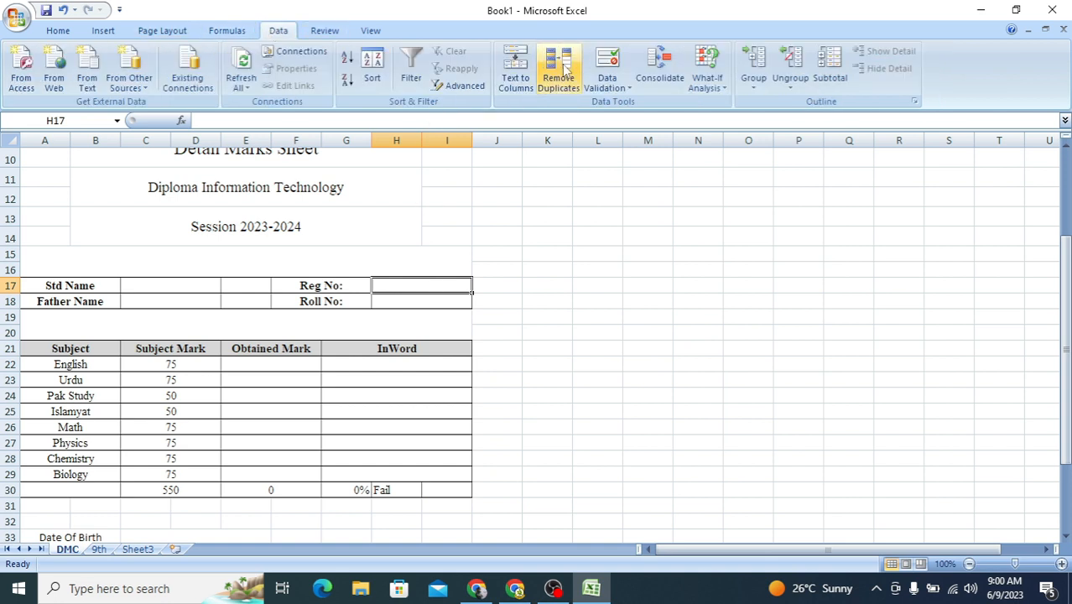
{"action": "left_click", "coordinate": [609, 66]}
{"action": "left_click", "coordinate": [365, 317]}
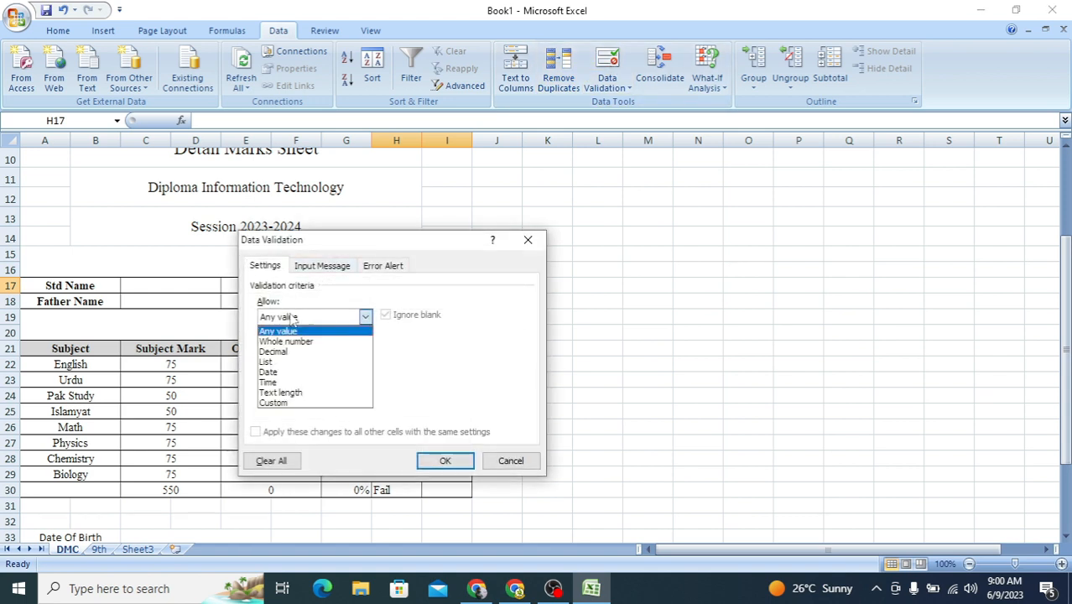
{"action": "left_click", "coordinate": [285, 362]}
{"action": "left_click", "coordinate": [287, 381]}
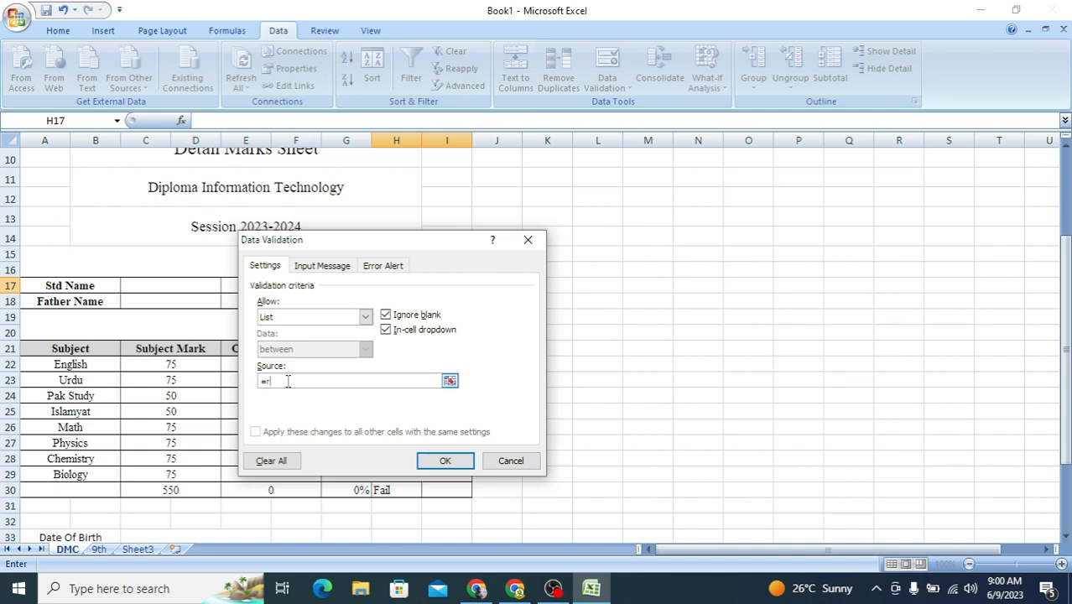
{"action": "left_click", "coordinate": [445, 460]}
Step: Try several registration numbers from the in-cell list in H17, finishing on the thirteenth entry
{"action": "left_click", "coordinate": [477, 286]}
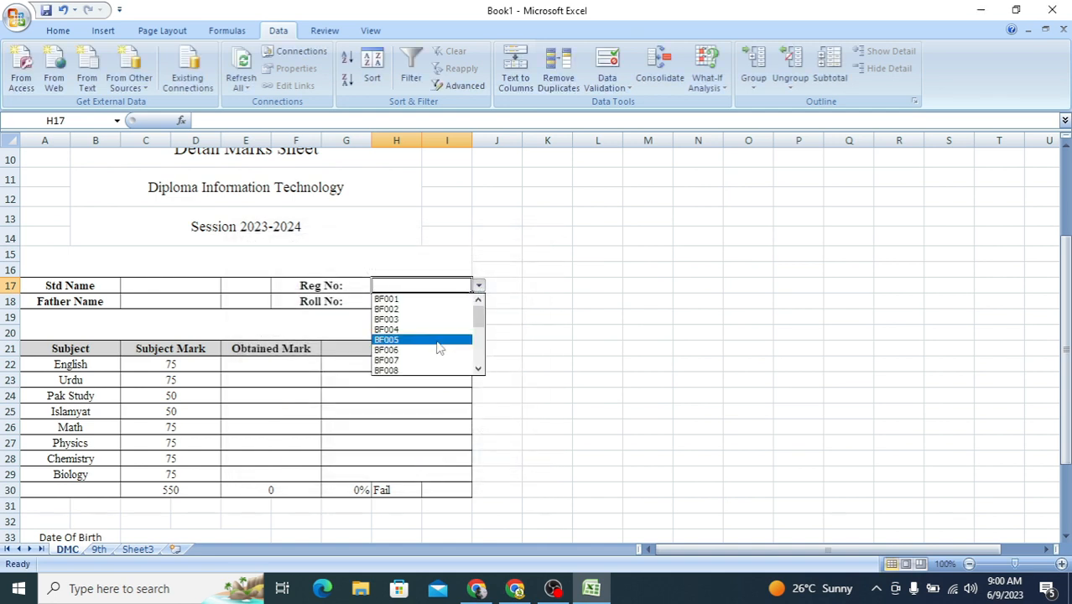
{"action": "left_click", "coordinate": [423, 334]}
{"action": "left_click", "coordinate": [478, 286]}
{"action": "left_click", "coordinate": [444, 317]}
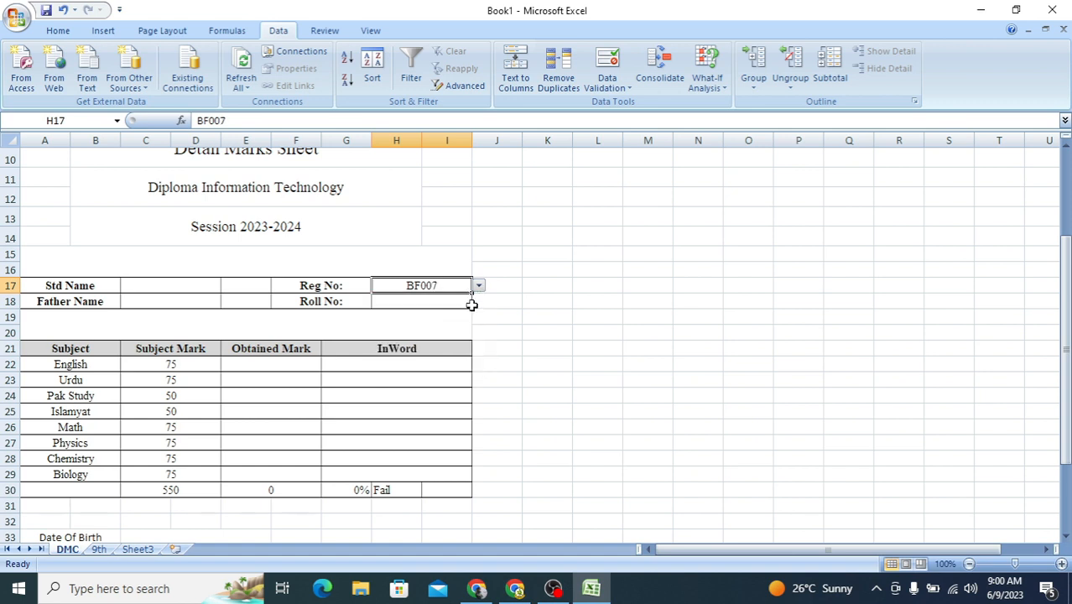
{"action": "left_click", "coordinate": [478, 286]}
{"action": "left_click", "coordinate": [432, 329]}
{"action": "left_click", "coordinate": [478, 286]}
{"action": "left_click", "coordinate": [428, 332]}
Step: Enter the formula =VLOOKUP(H17,'9th'!A2:L22,2,1) in the Roll No cell H18 of the DMC sheet
{"action": "left_click", "coordinate": [414, 304]}
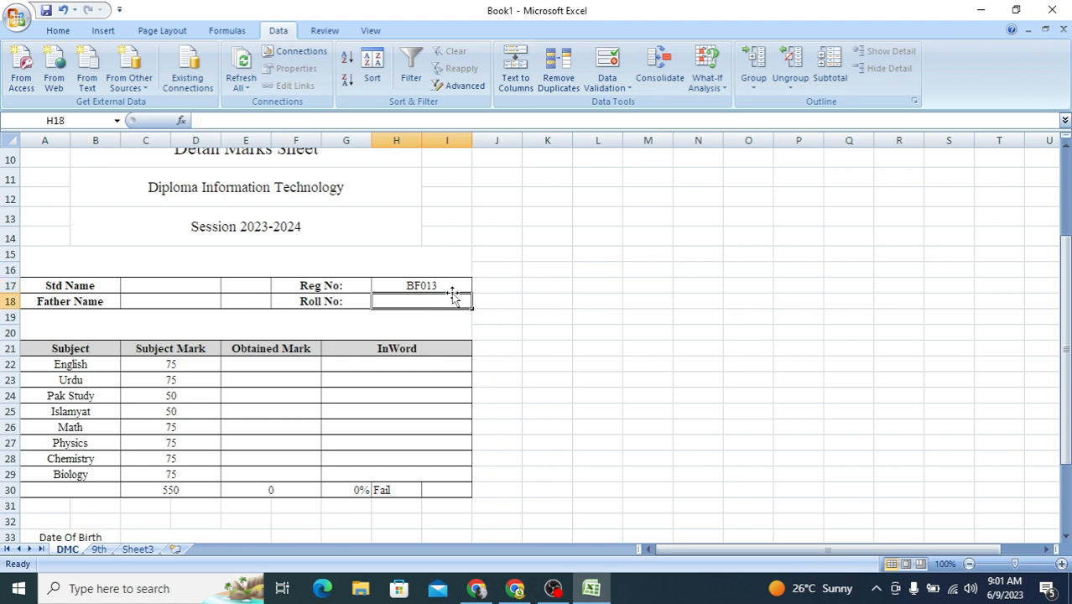
{"action": "type", "text": "=vl"}
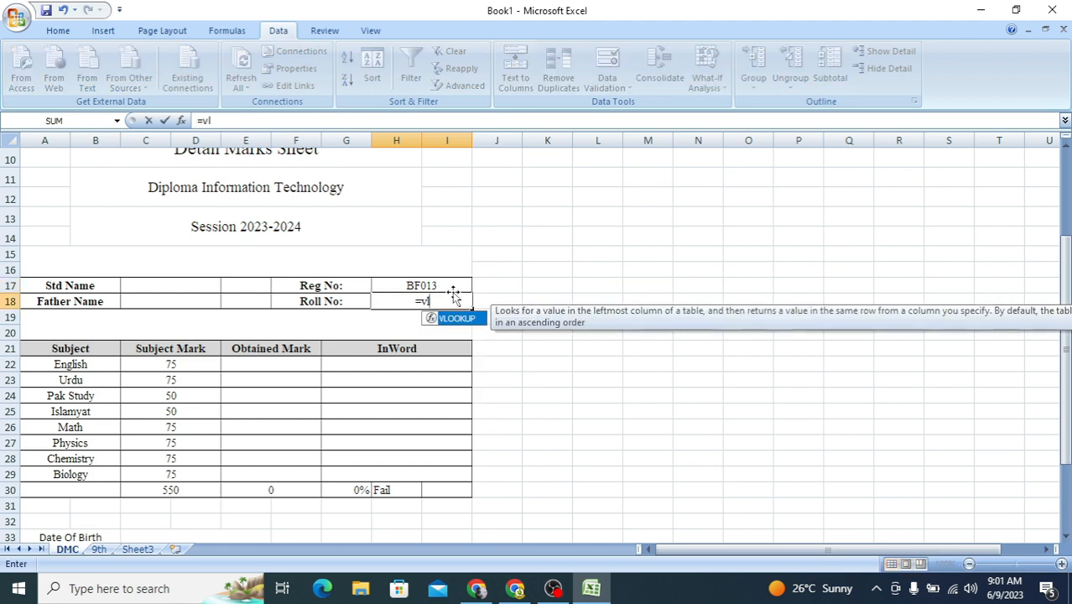
{"action": "double_click", "coordinate": [455, 317]}
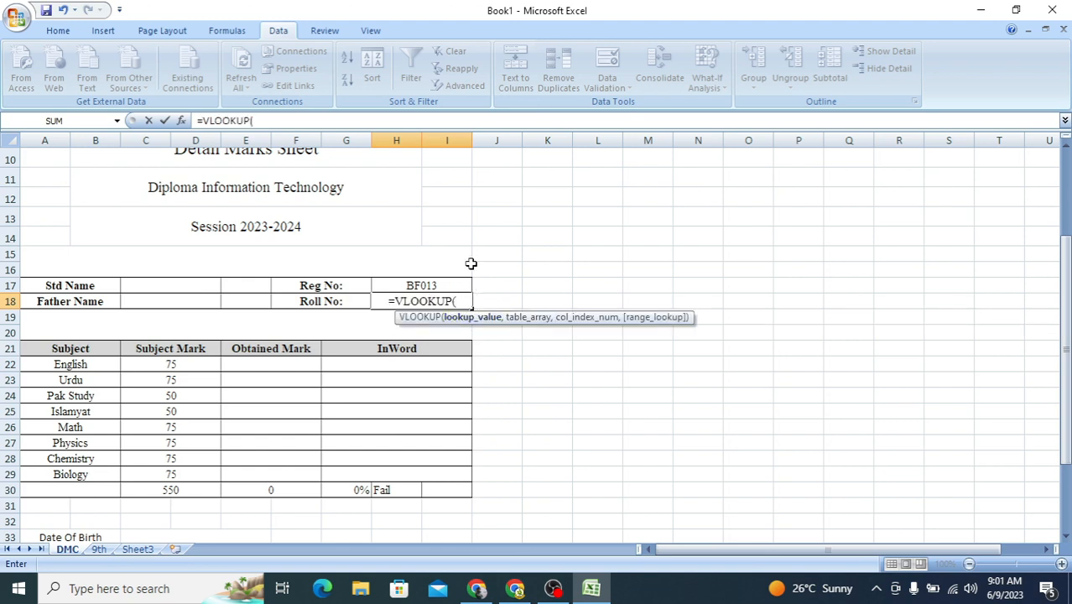
{"action": "left_click", "coordinate": [432, 284]}
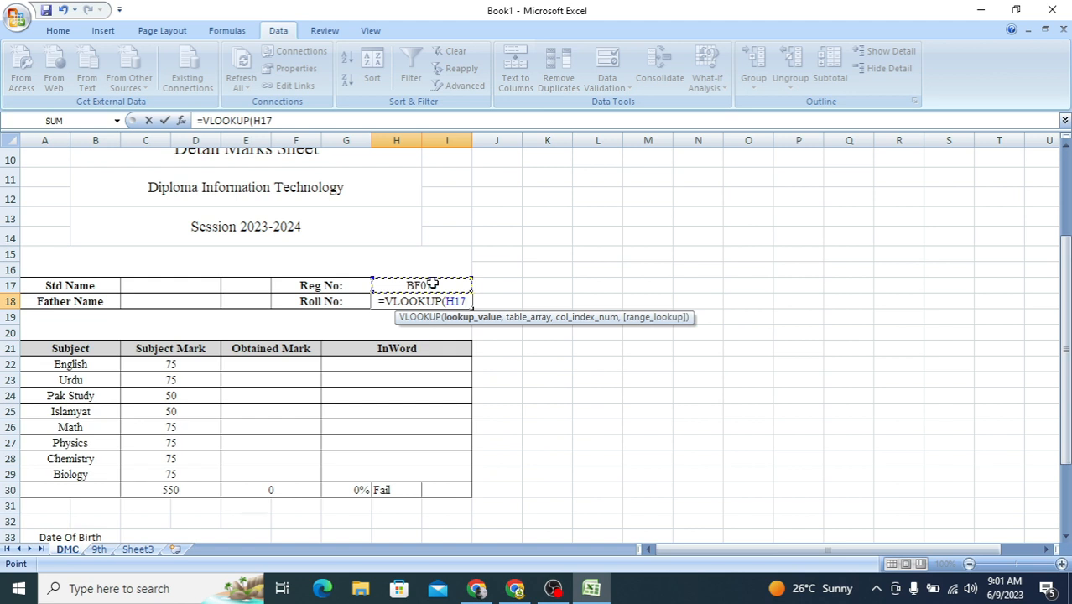
{"action": "type", "text": ","}
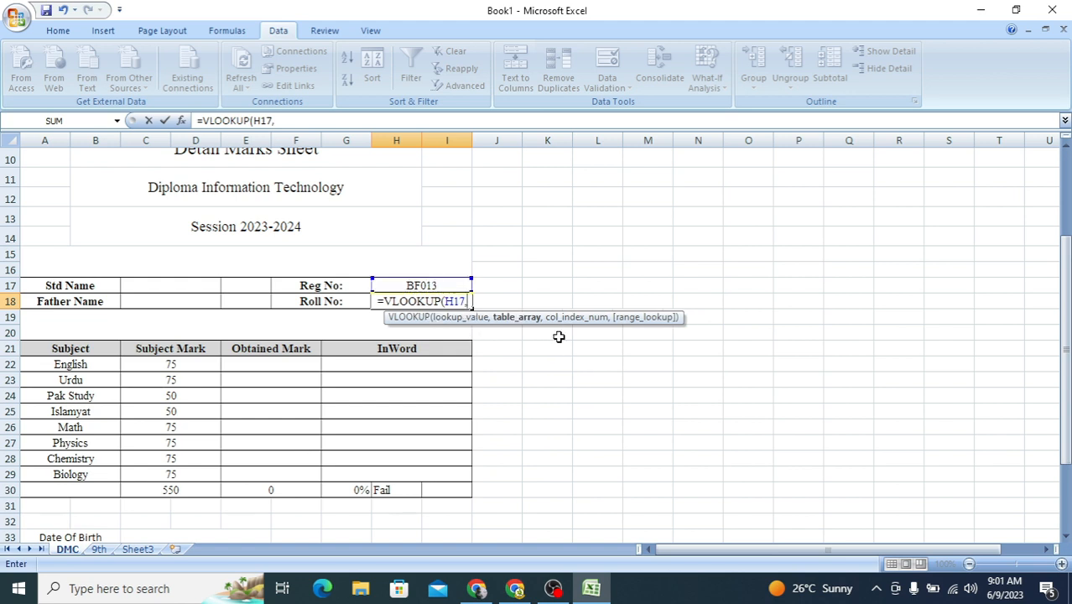
{"action": "left_click", "coordinate": [104, 552]}
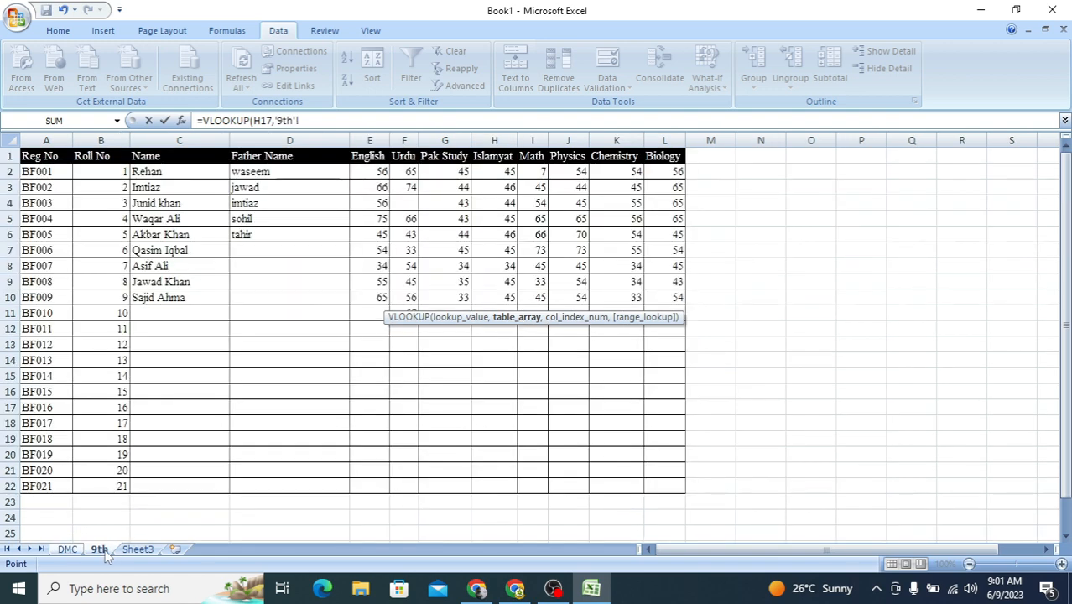
{"action": "left_click", "coordinate": [39, 171]}
{"action": "left_click_drag", "start_coordinate": [38, 172], "coordinate": [662, 479]}
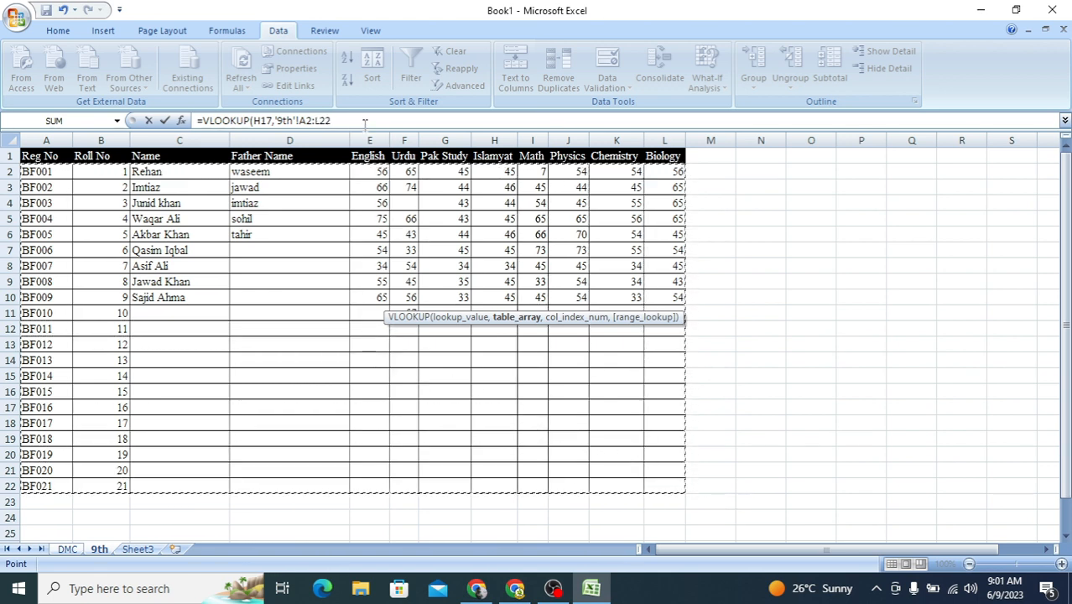
{"action": "left_click", "coordinate": [365, 124]}
{"action": "type", "text": ",2"}
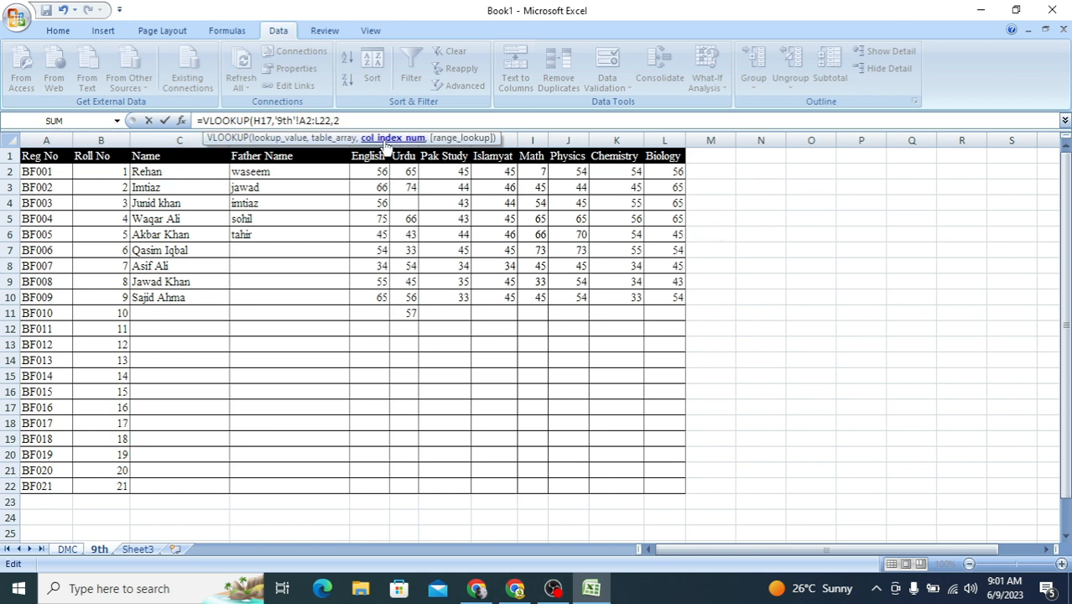
{"action": "type", "text": ","}
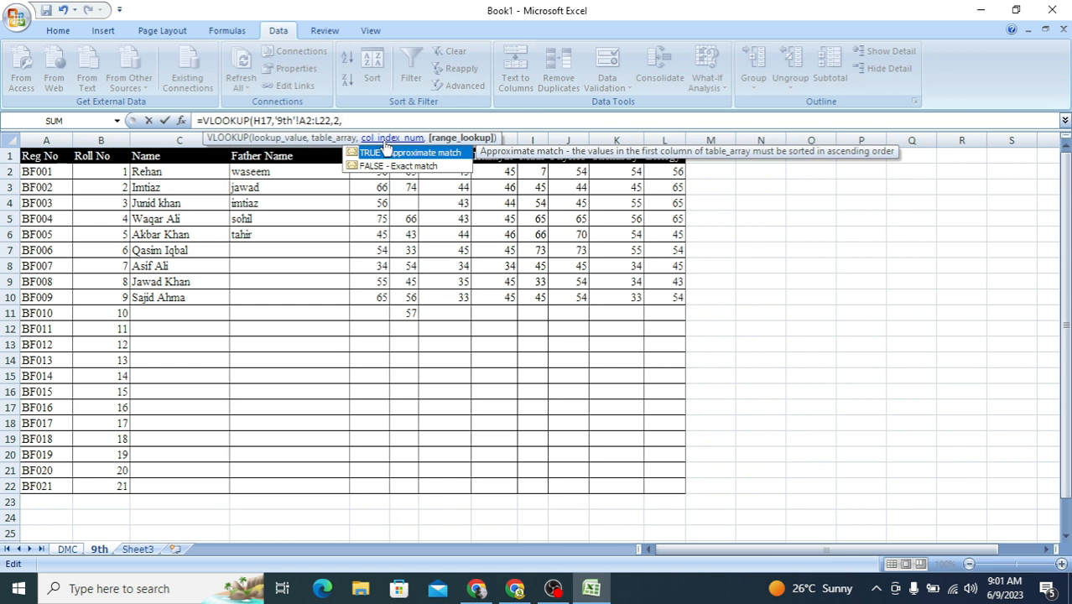
{"action": "type", "text": "1)"}
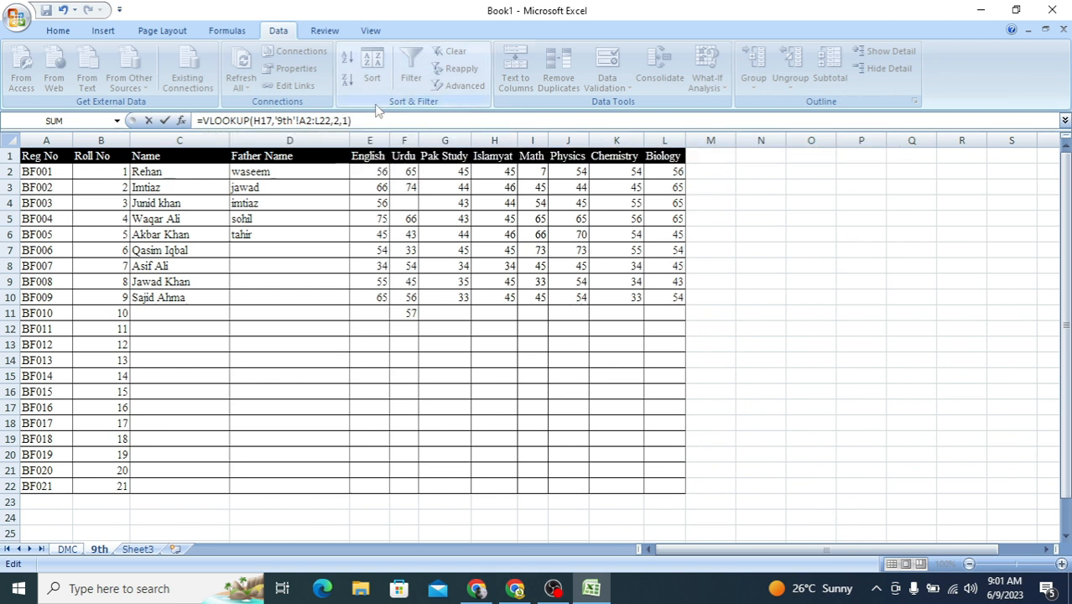
{"action": "key", "text": "Return"}
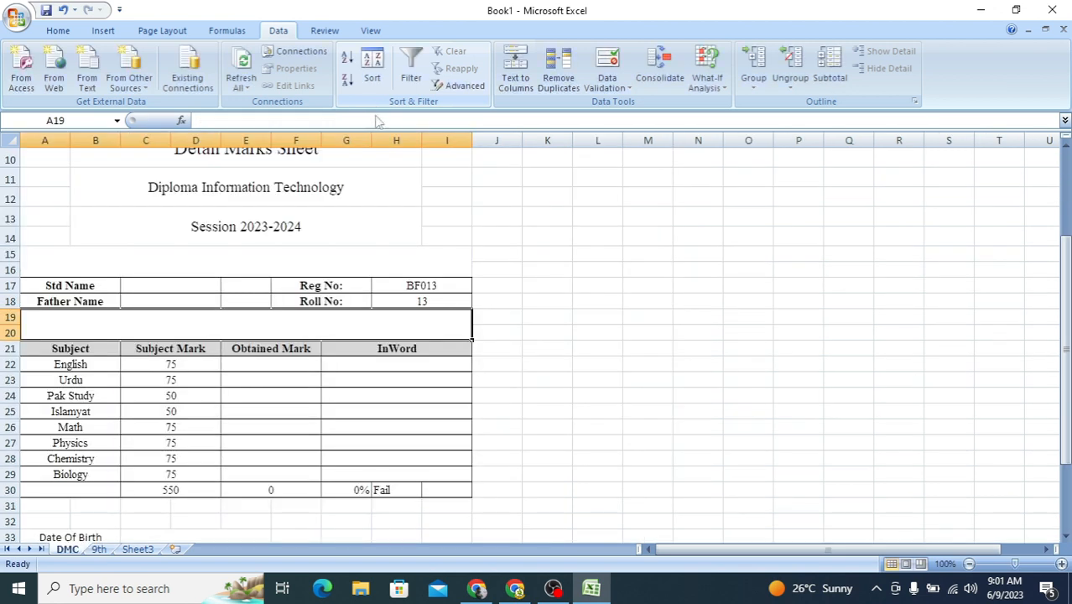
Step: Test the Roll No lookup by choosing different registration numbers in H17, finishing on the fourth entry of the list
{"action": "left_click", "coordinate": [435, 285]}
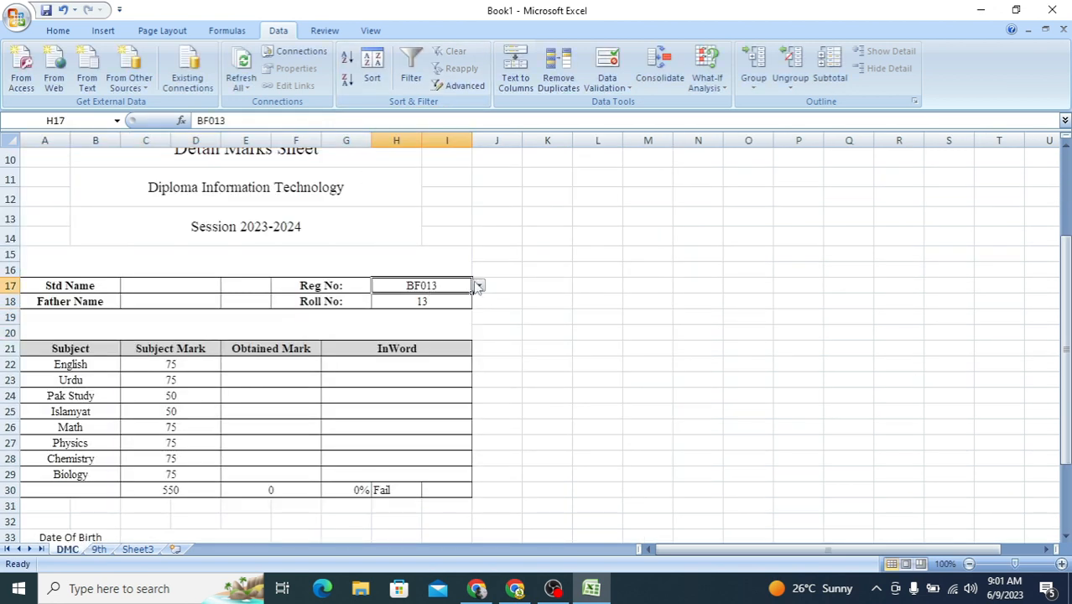
{"action": "left_click", "coordinate": [478, 286]}
{"action": "left_click", "coordinate": [453, 307]}
{"action": "left_click", "coordinate": [477, 285]}
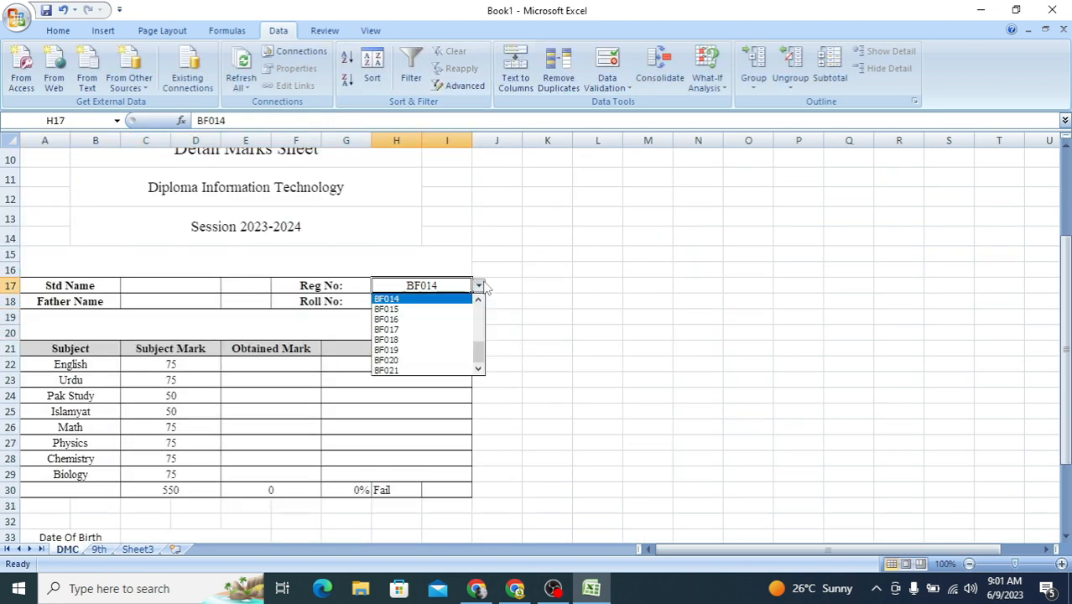
{"action": "left_click", "coordinate": [434, 330]}
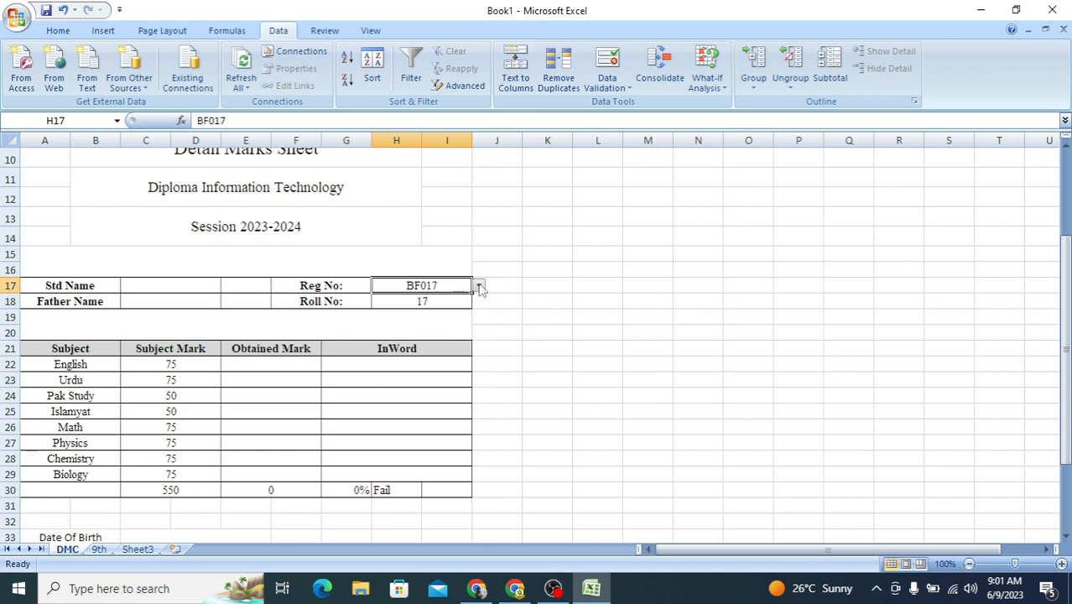
{"action": "left_click", "coordinate": [479, 287]}
{"action": "left_click_drag", "start_coordinate": [478, 352], "coordinate": [478, 312]}
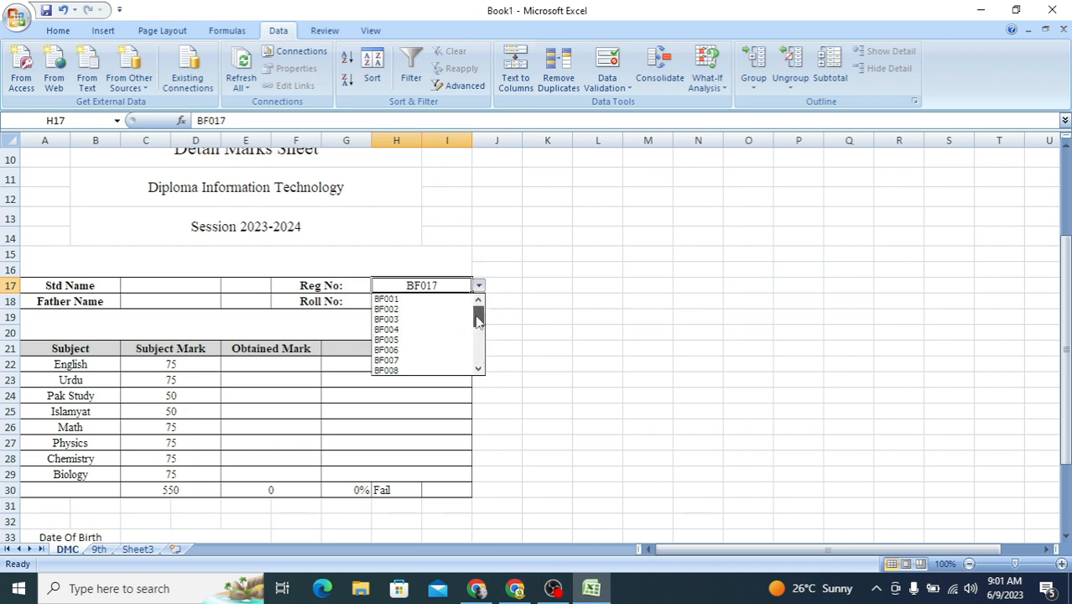
{"action": "left_click", "coordinate": [409, 330]}
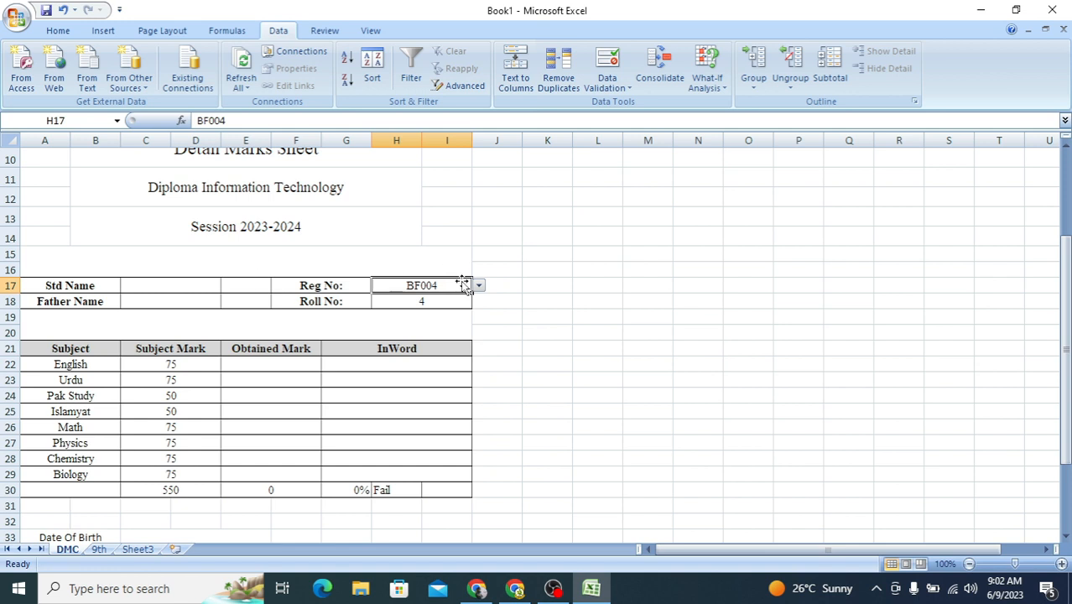
{"action": "left_click", "coordinate": [415, 299]}
Step: Enter the formula =VLOOKUP(H17,'9th'!A2:L22,3,1) in the Std Name cell C17 of the DMC sheet
{"action": "left_click", "coordinate": [194, 287]}
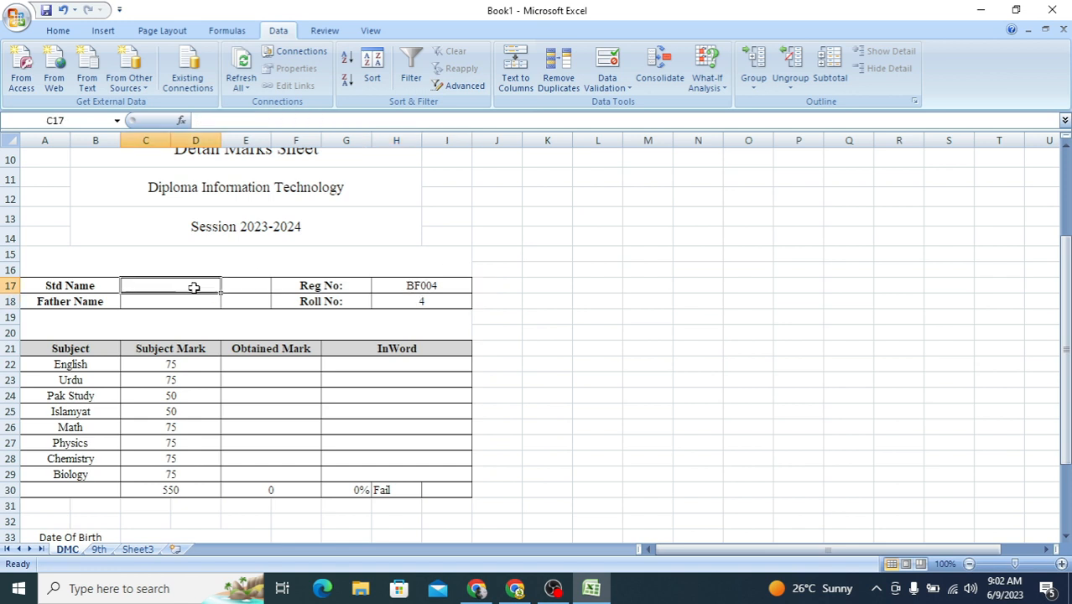
{"action": "type", "text": "=vl"}
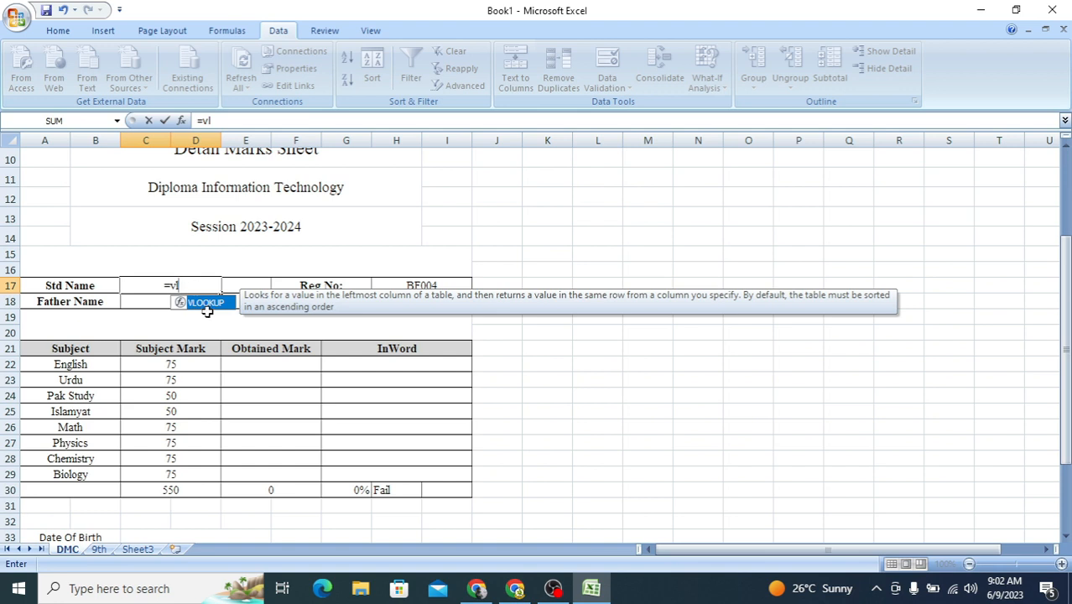
{"action": "double_click", "coordinate": [207, 304]}
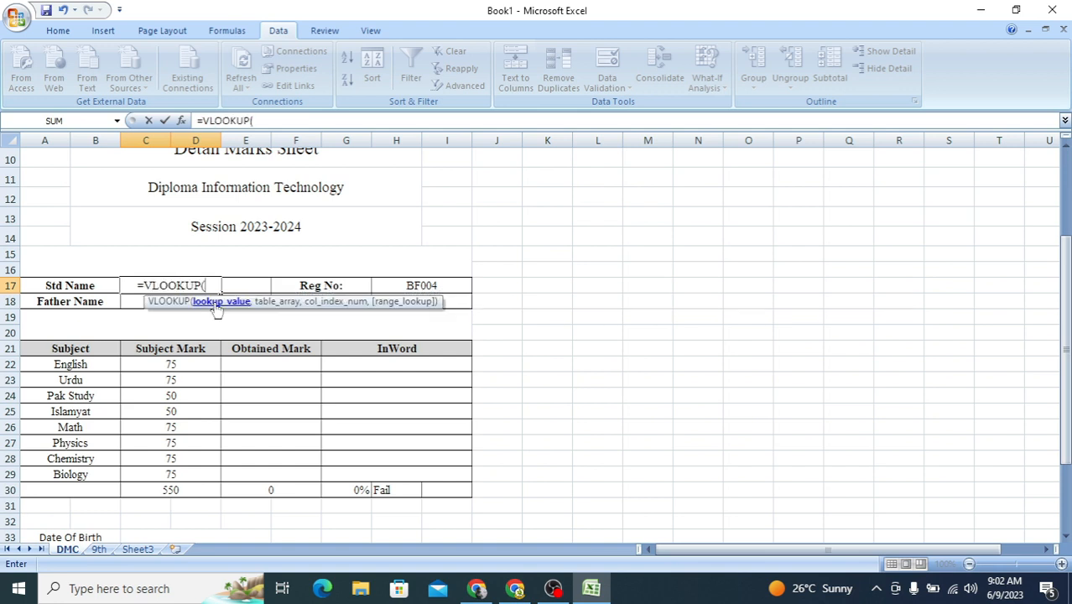
{"action": "left_click", "coordinate": [403, 285]}
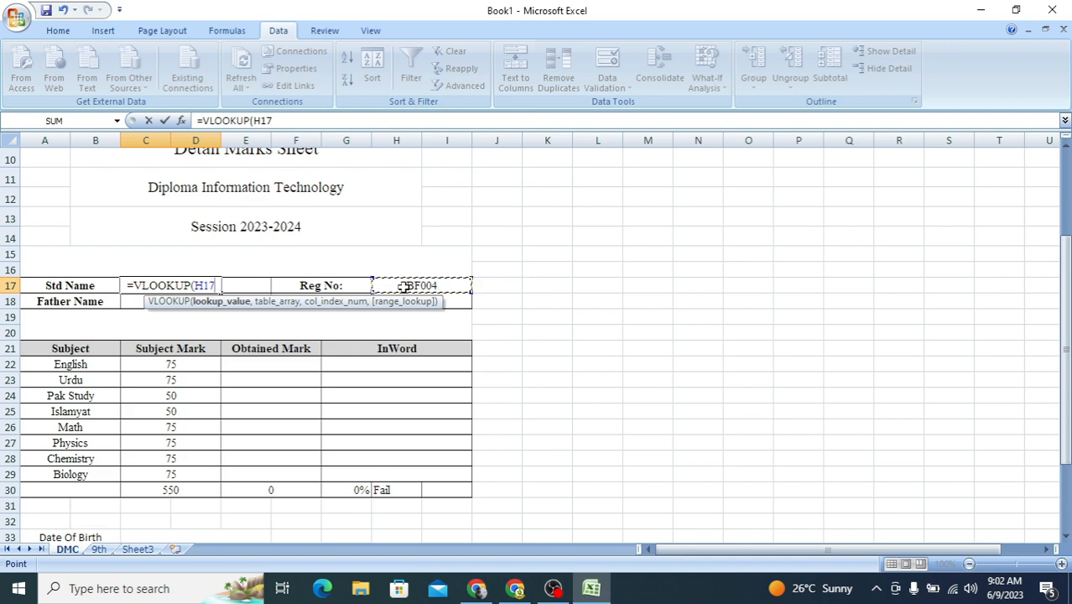
{"action": "type", "text": ","}
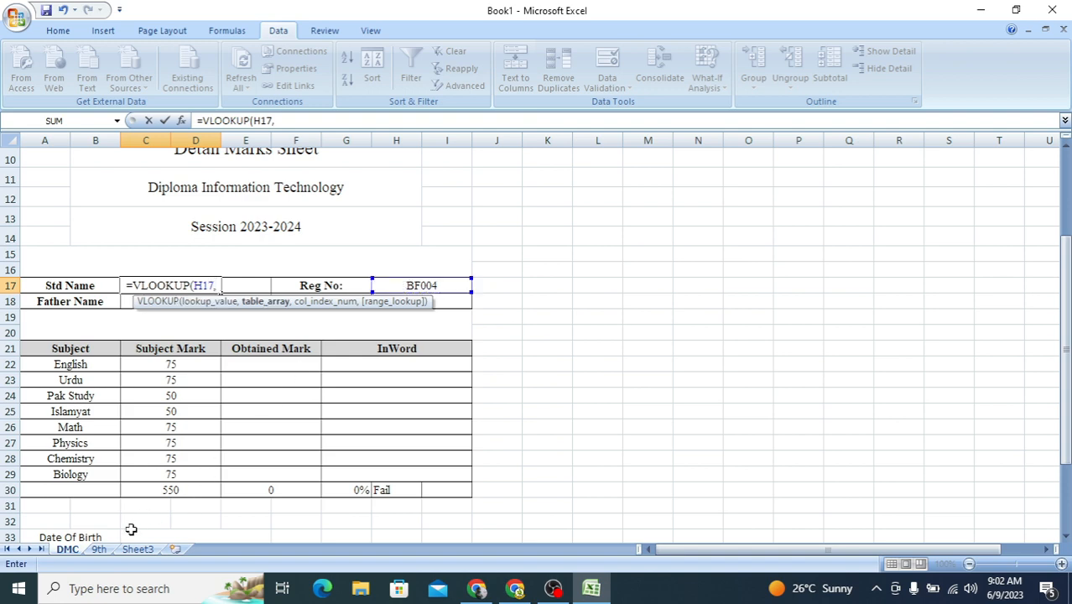
{"action": "left_click", "coordinate": [98, 549]}
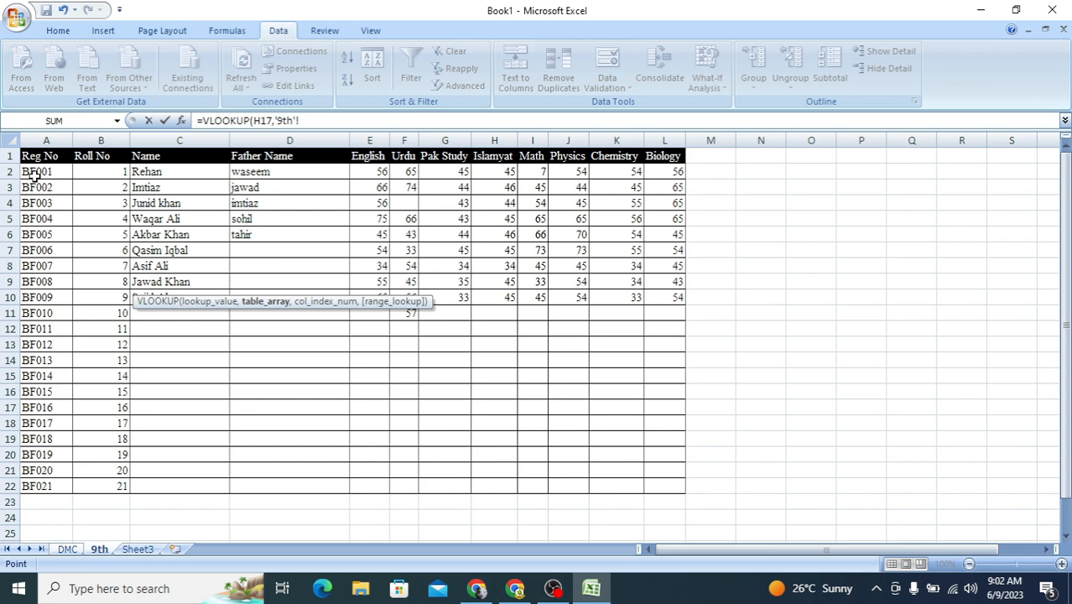
{"action": "left_click_drag", "start_coordinate": [33, 175], "coordinate": [681, 481]}
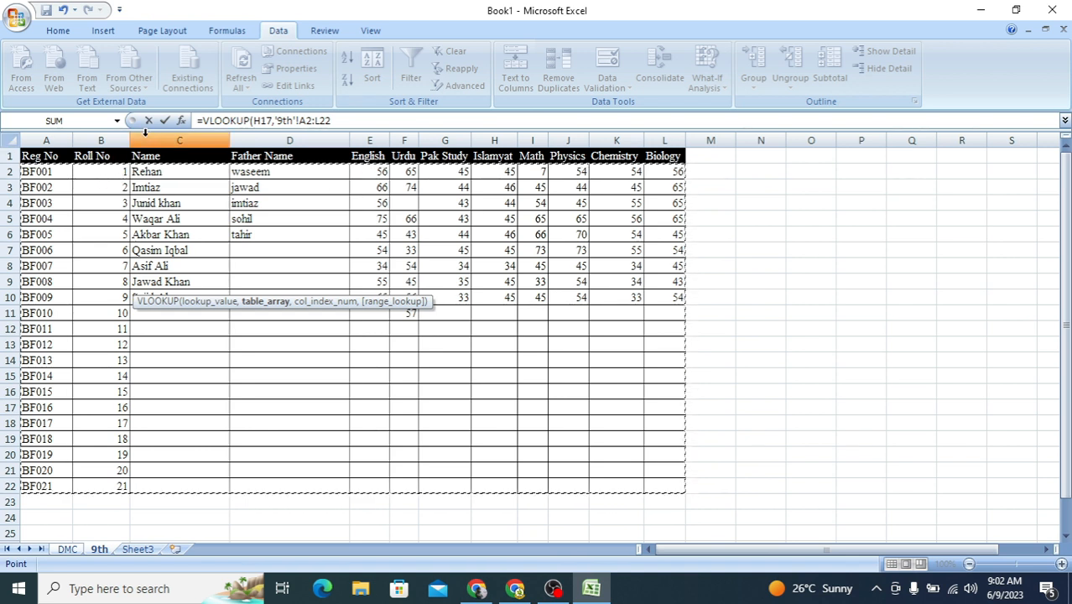
{"action": "left_click", "coordinate": [391, 120]}
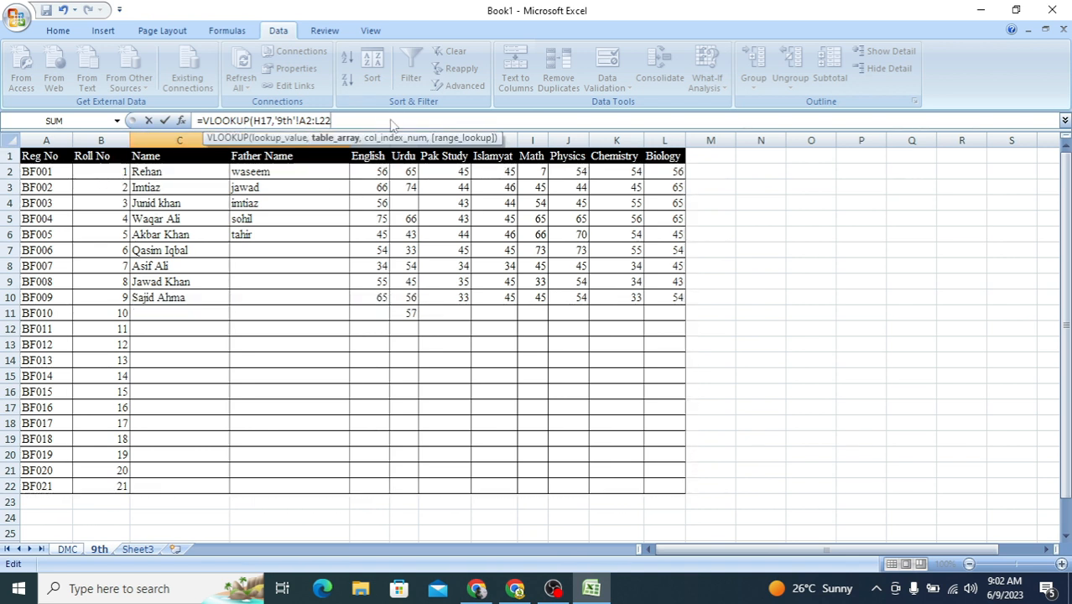
{"action": "type", "text": ","}
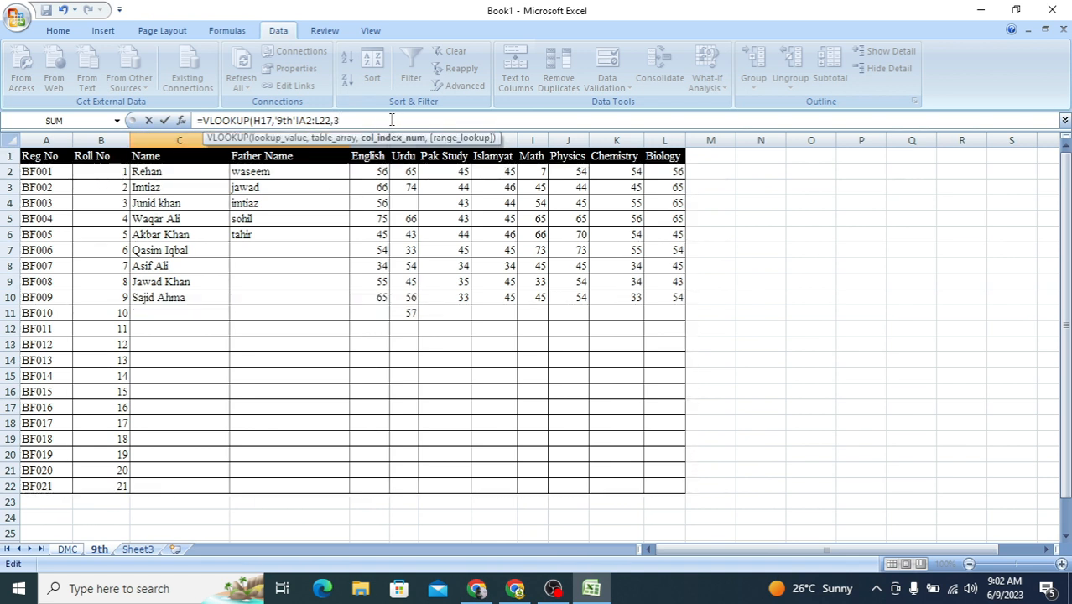
{"action": "type", "text": "3,"}
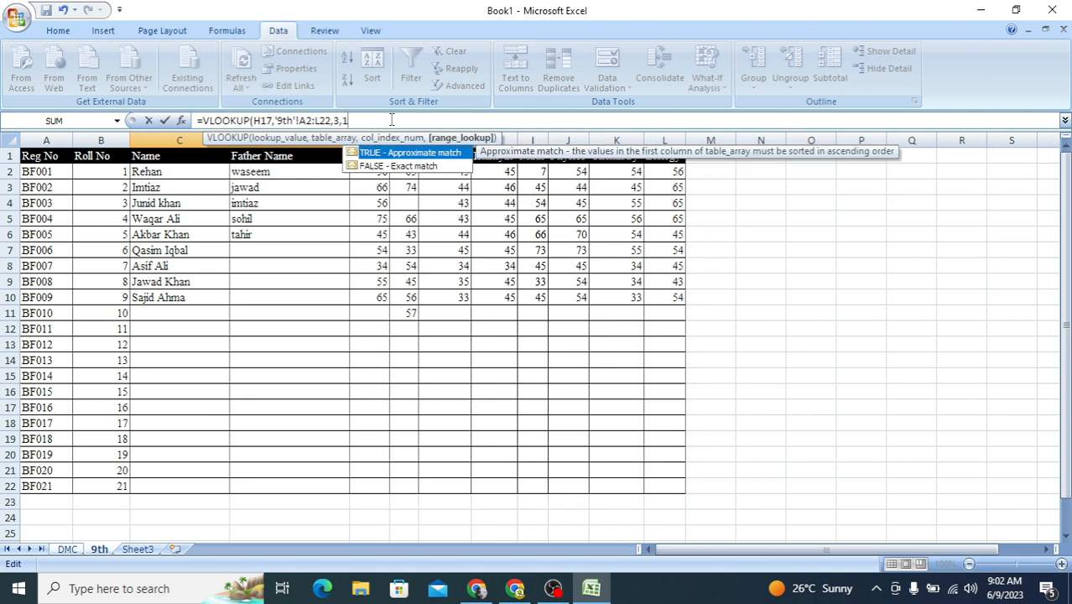
{"action": "type", "text": "1)"}
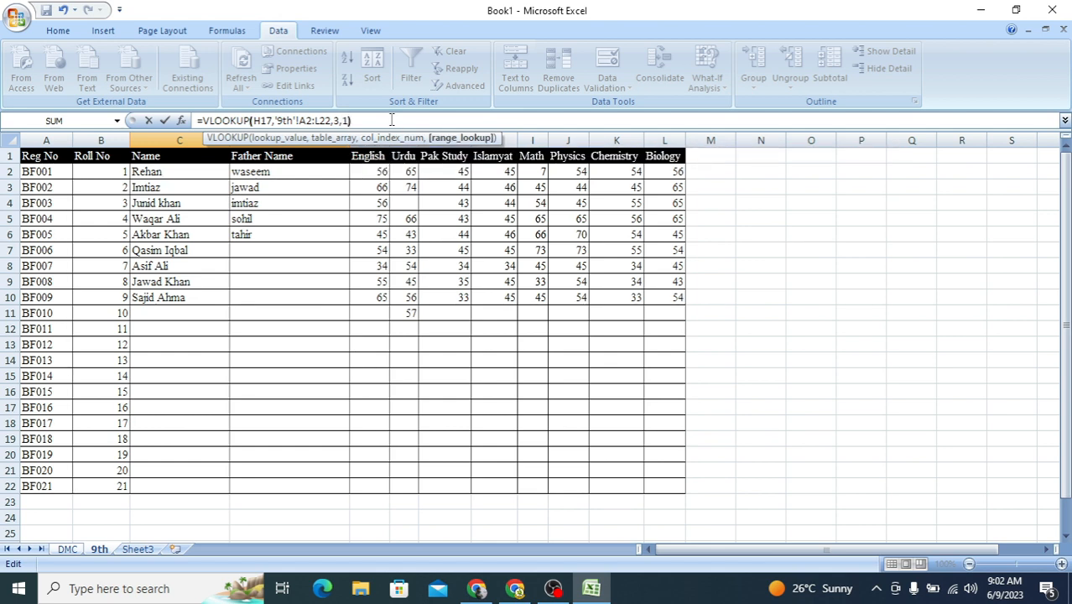
{"action": "key", "text": "Return"}
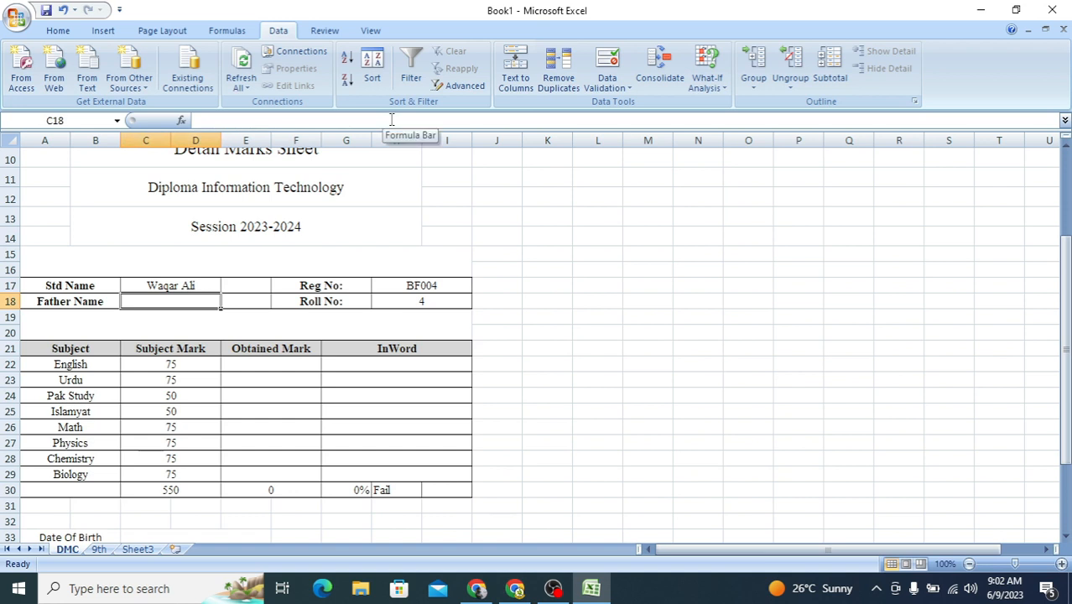
Step: Copy the full VLOOKUP formula text from the Std Name cell C17 of the DMC sheet
{"action": "left_click", "coordinate": [171, 287]}
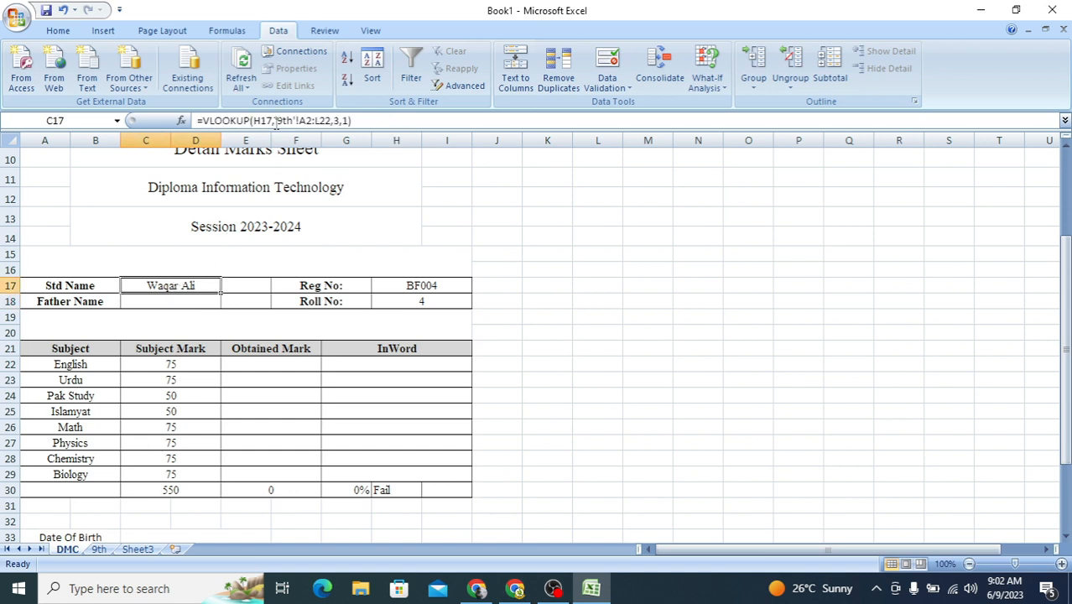
{"action": "left_click_drag", "start_coordinate": [390, 123], "coordinate": [192, 123]}
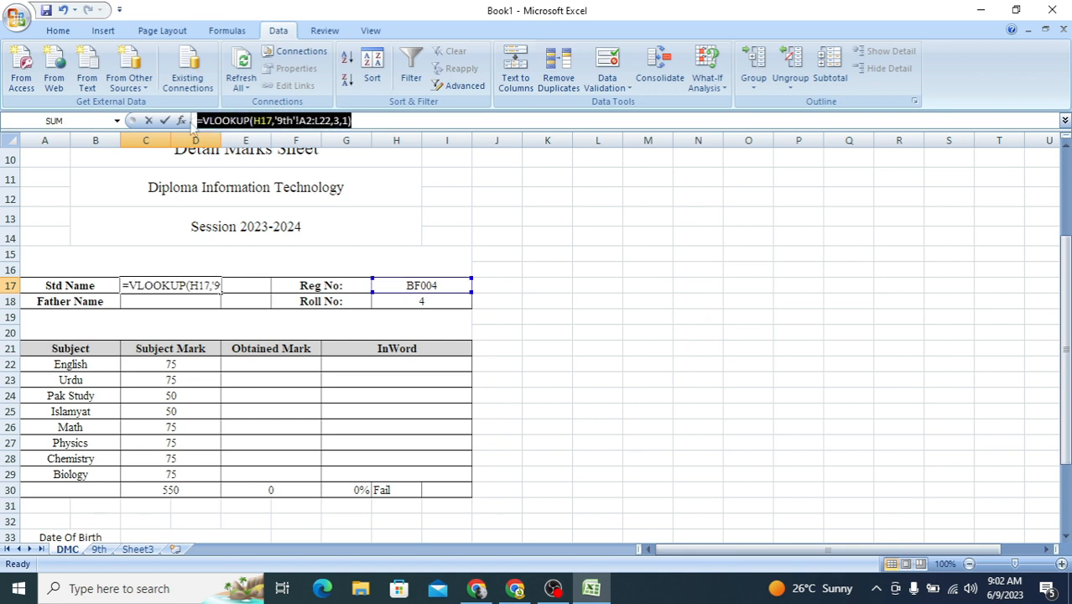
{"action": "key", "text": "ctrl+c"}
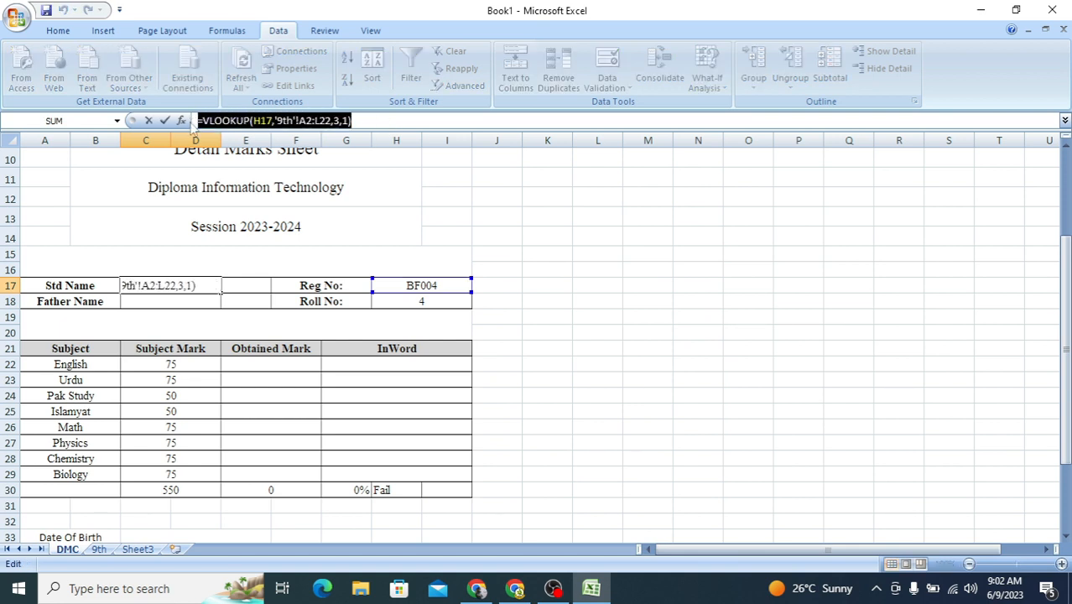
{"action": "left_click", "coordinate": [402, 126]}
{"action": "key", "text": "Return"}
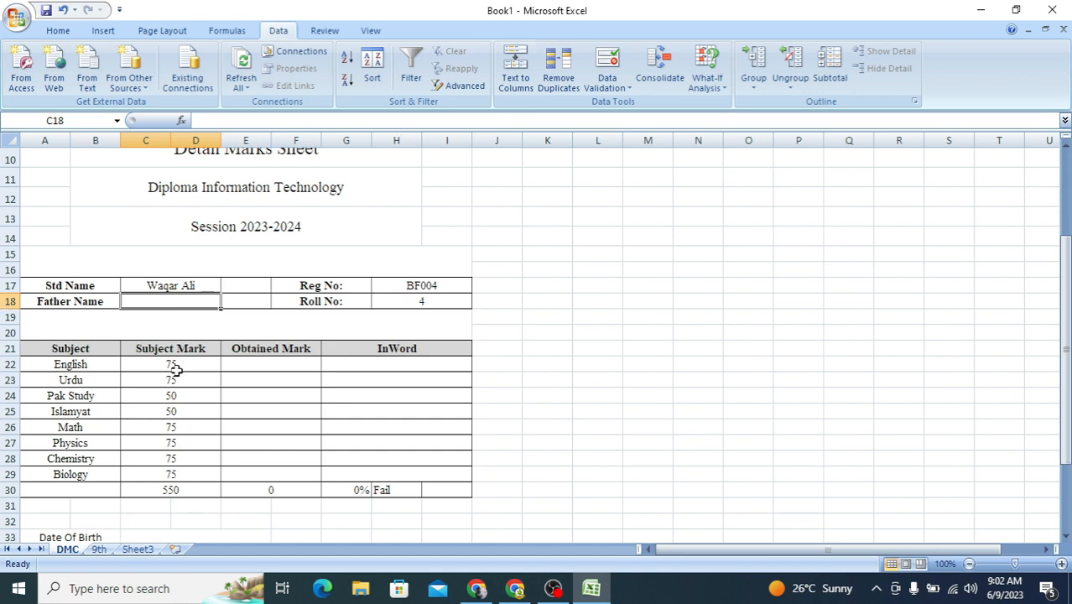
Step: Reuse the copied formula in the Father Name cell C18 with column index 4, as =VLOOKUP(H17,'9th'!A2:L22,4,1)
{"action": "left_click", "coordinate": [101, 550]}
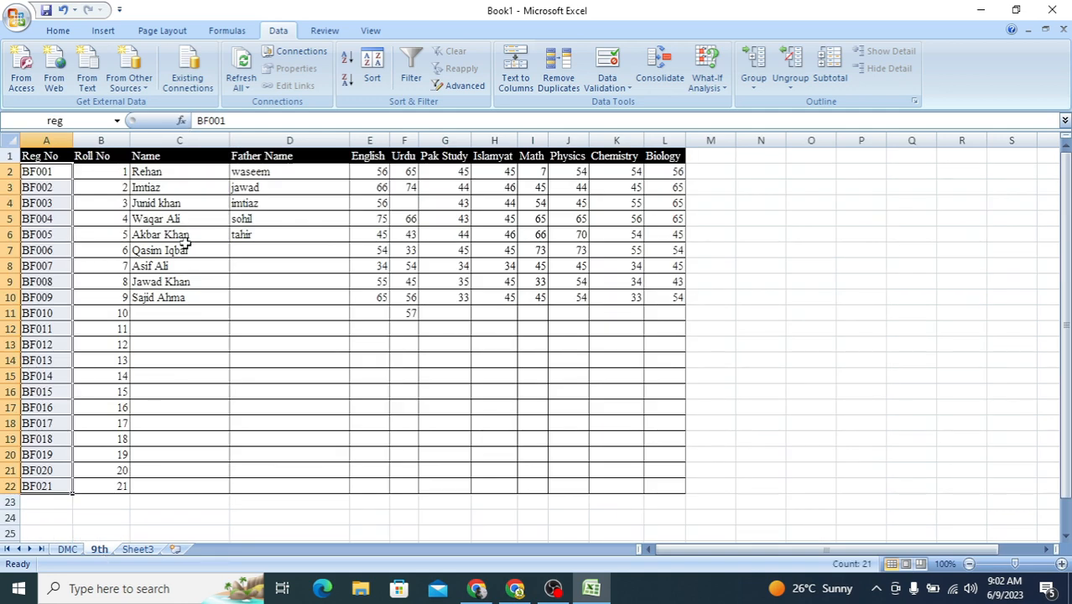
{"action": "left_click", "coordinate": [67, 549]}
{"action": "double_click", "coordinate": [181, 301]}
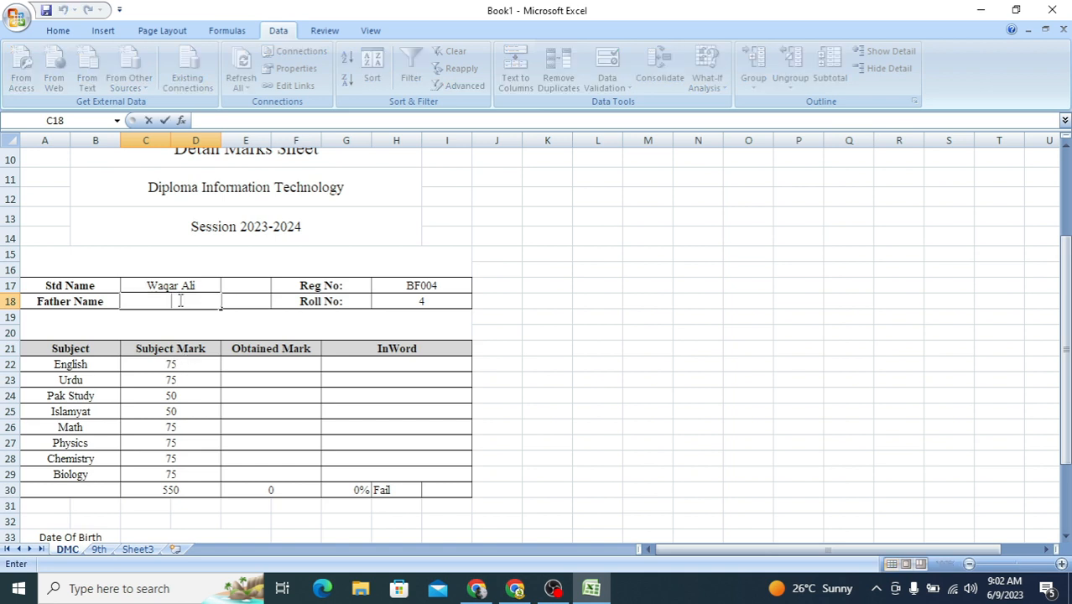
{"action": "key", "text": "ctrl+v"}
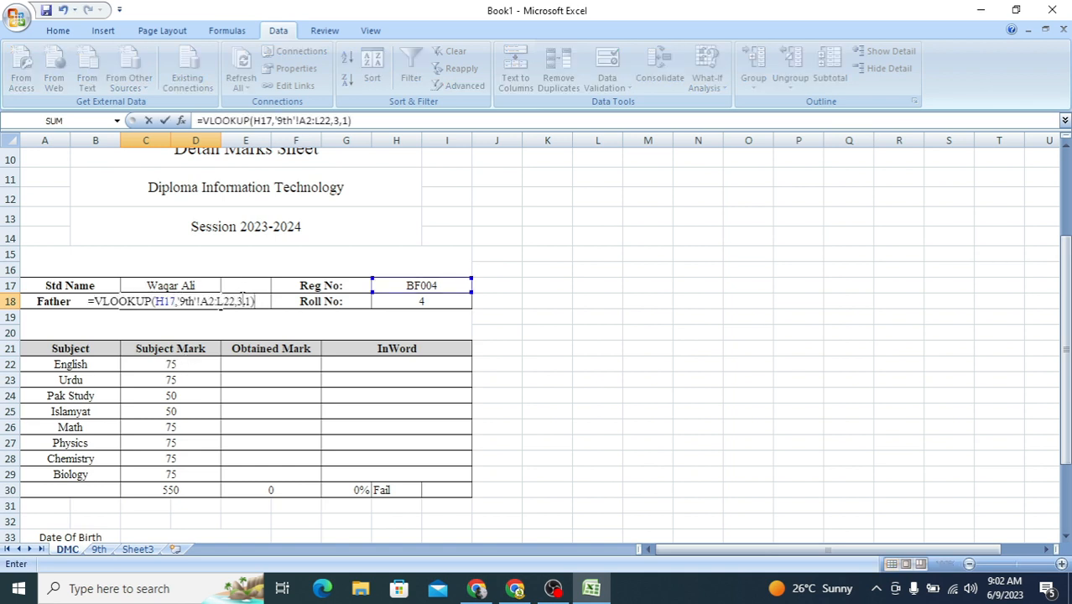
{"action": "double_click", "coordinate": [239, 301]}
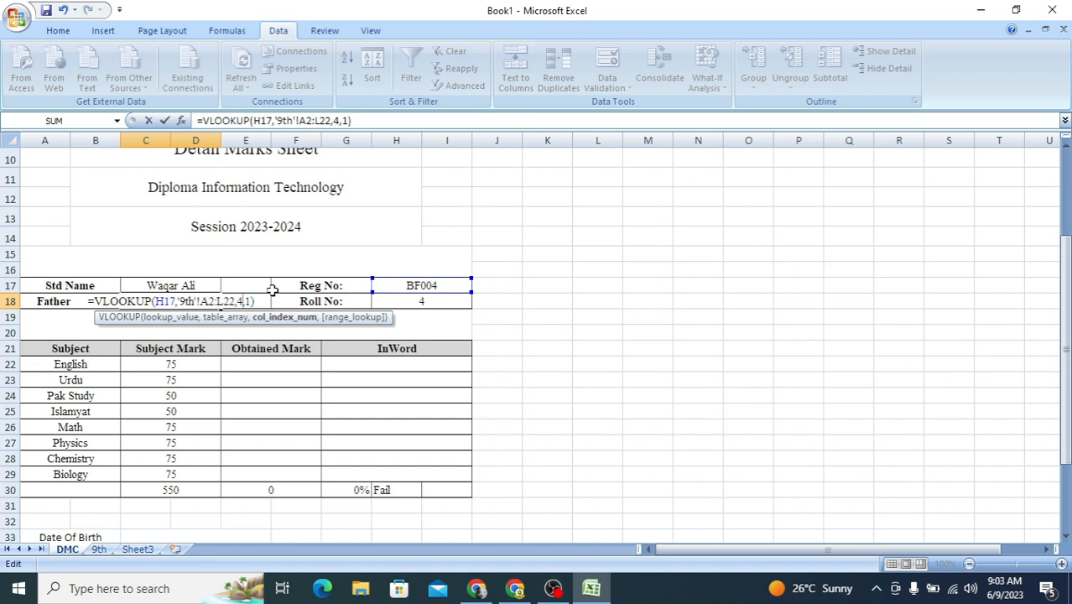
{"action": "key", "text": "Return"}
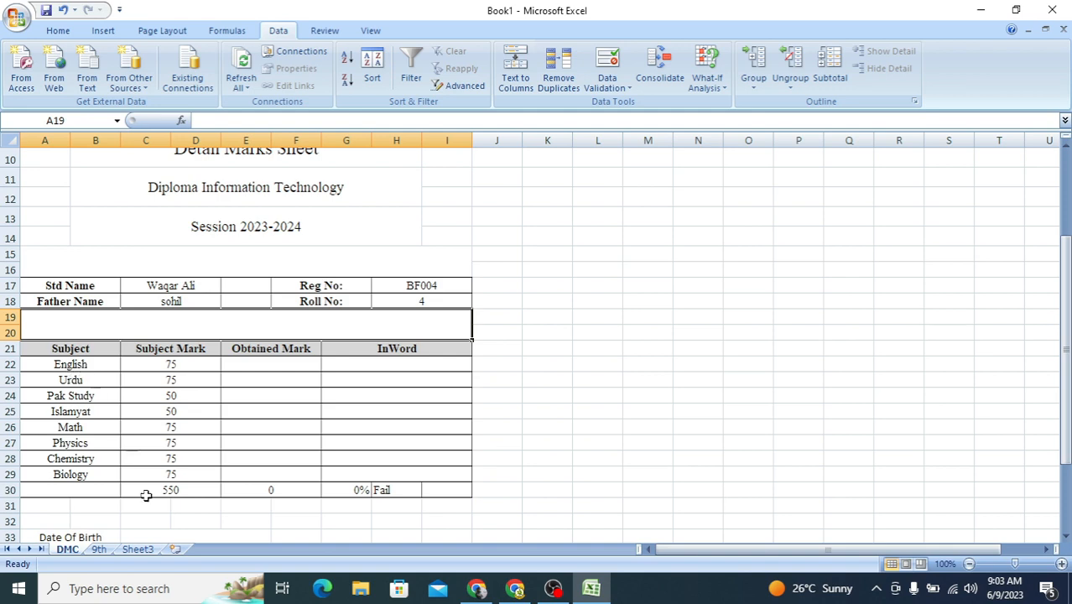
Step: Check the subject columns of the 9th sheet and enter =VLOOKUP(H17,'9th'!A2:L22,5,1) as the English obtained mark in E22 of the DMC sheet
{"action": "left_click", "coordinate": [99, 549]}
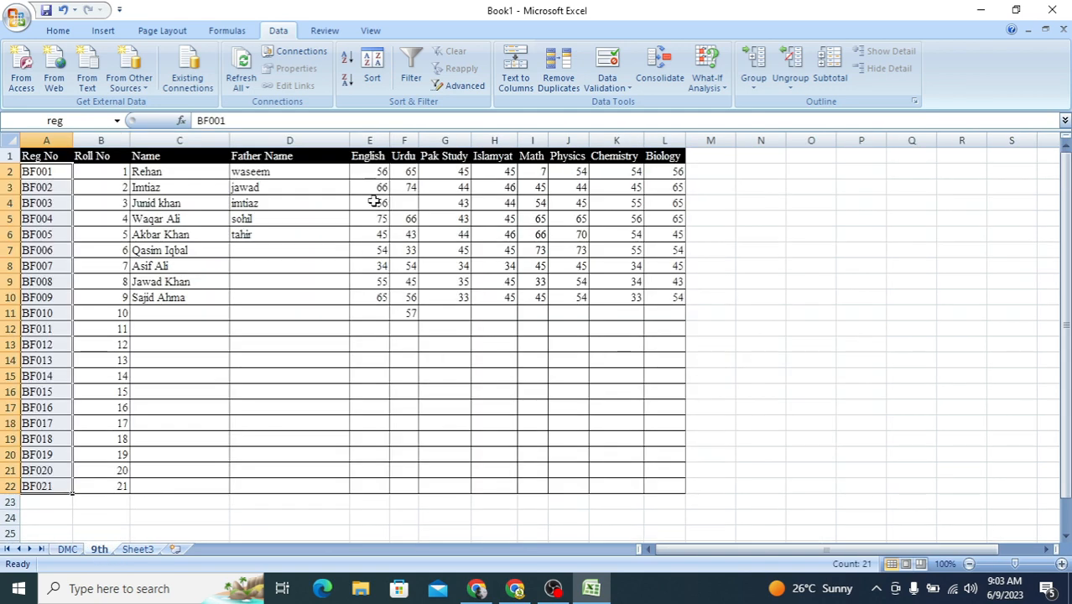
{"action": "left_click", "coordinate": [67, 549]}
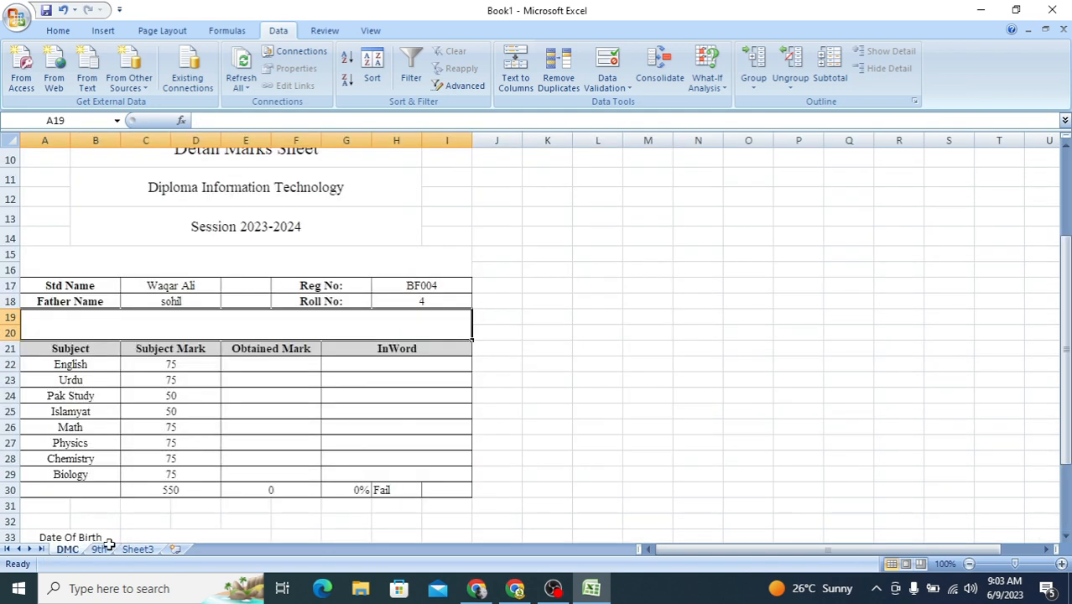
{"action": "left_click", "coordinate": [106, 549]}
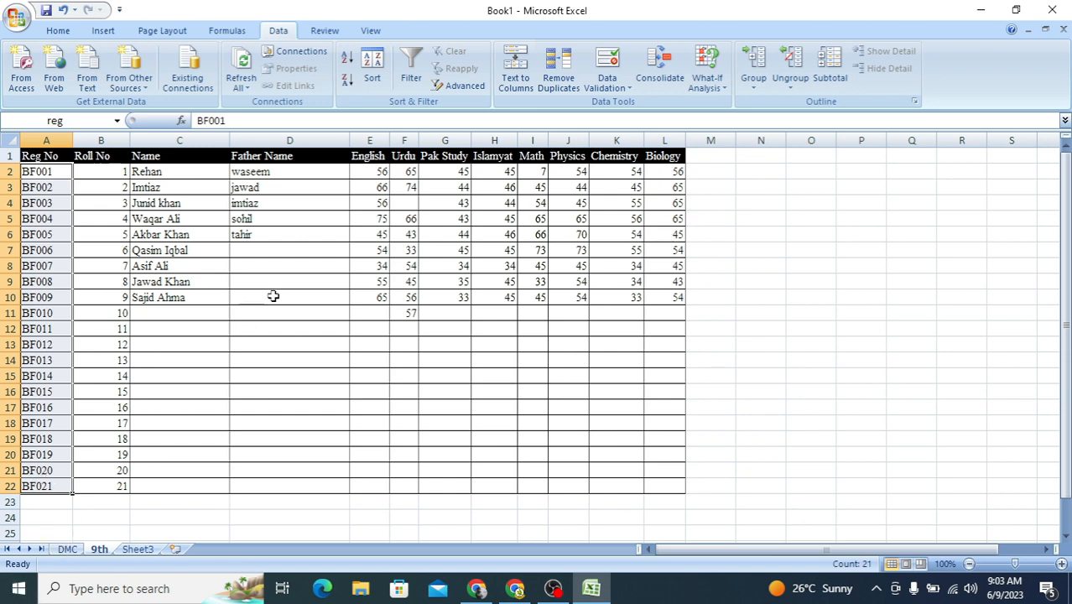
{"action": "left_click", "coordinate": [69, 550]}
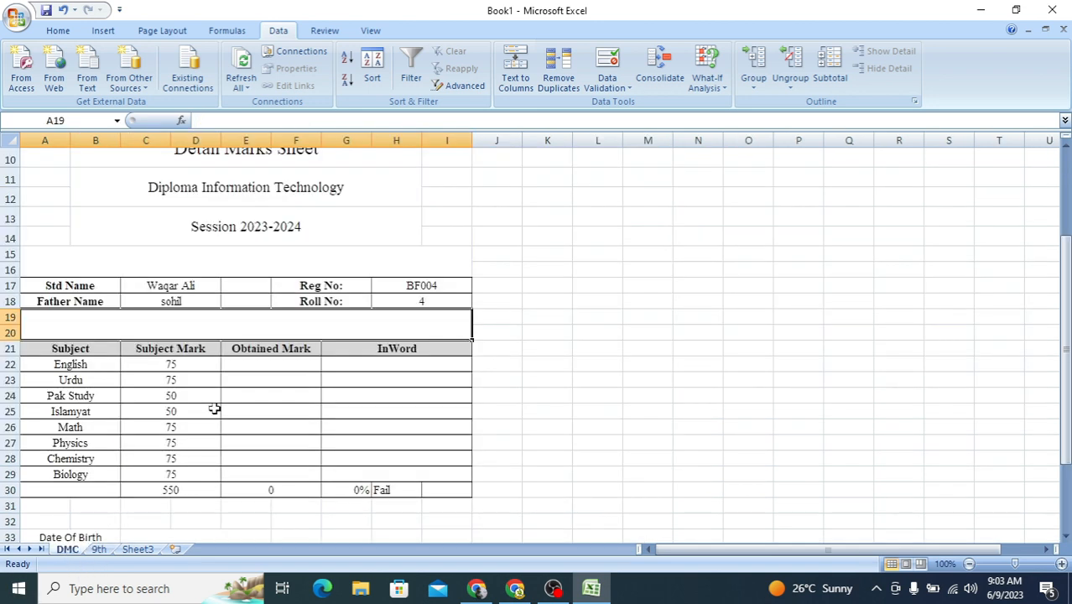
{"action": "left_click", "coordinate": [259, 359]}
{"action": "left_click", "coordinate": [259, 356]}
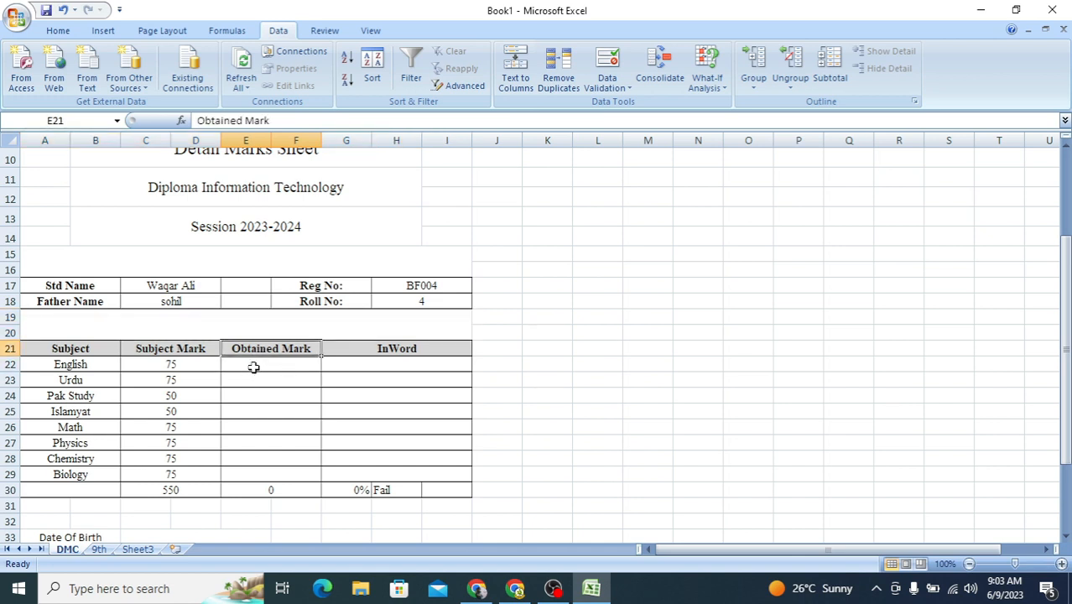
{"action": "double_click", "coordinate": [252, 367]}
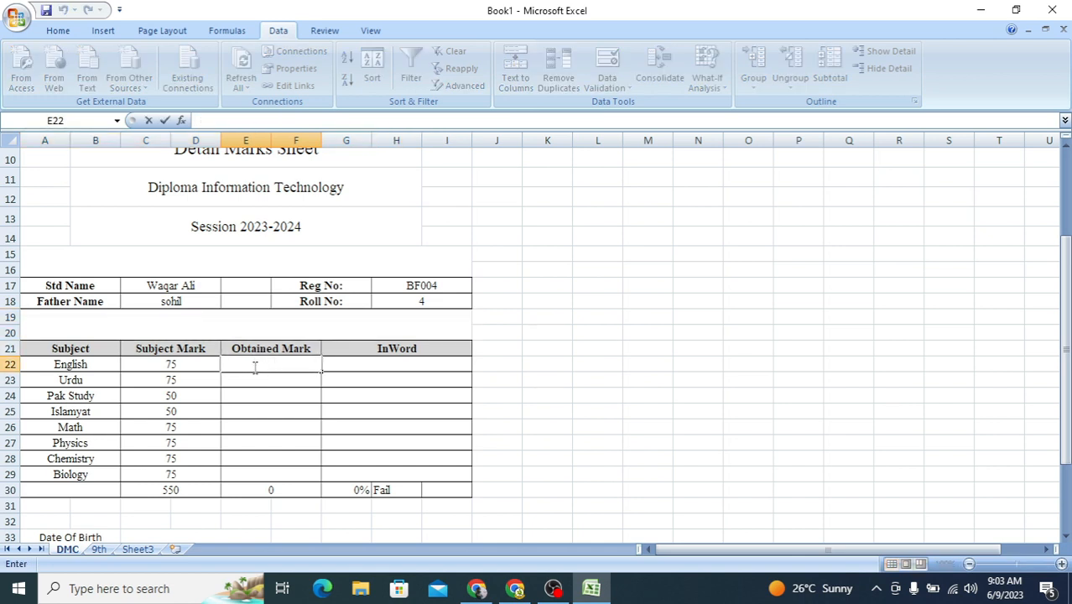
{"action": "key", "text": "ctrl+v"}
{"action": "left_click", "coordinate": [339, 364]}
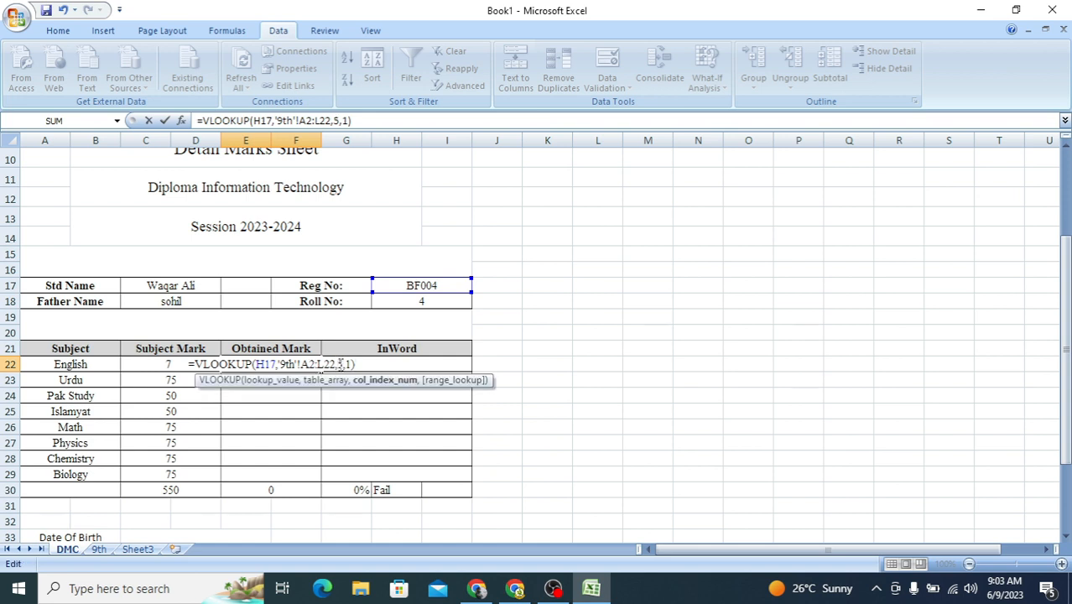
{"action": "key", "text": "Return"}
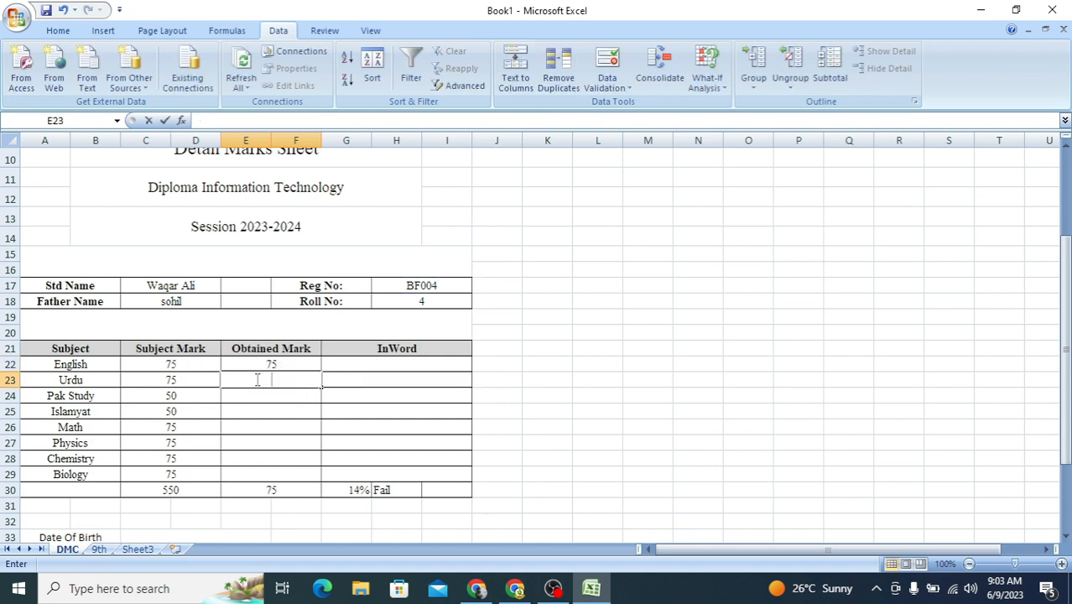
Step: Paste the VLOOKUP formula into the Urdu obtained mark cell E23 and set its column index to 6
{"action": "key", "text": "ctrl+v"}
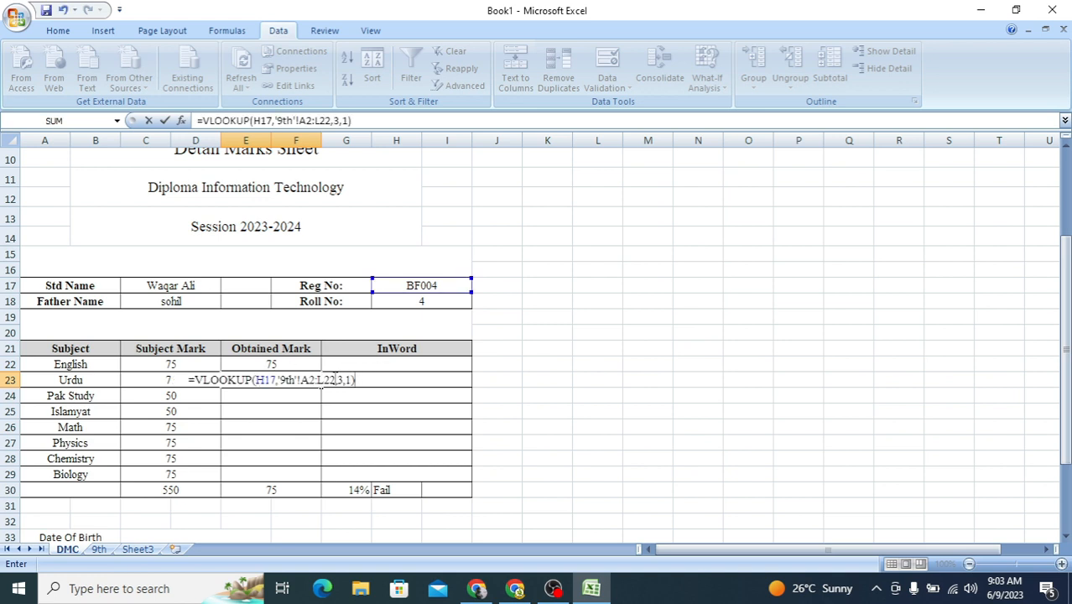
{"action": "left_click", "coordinate": [338, 379]}
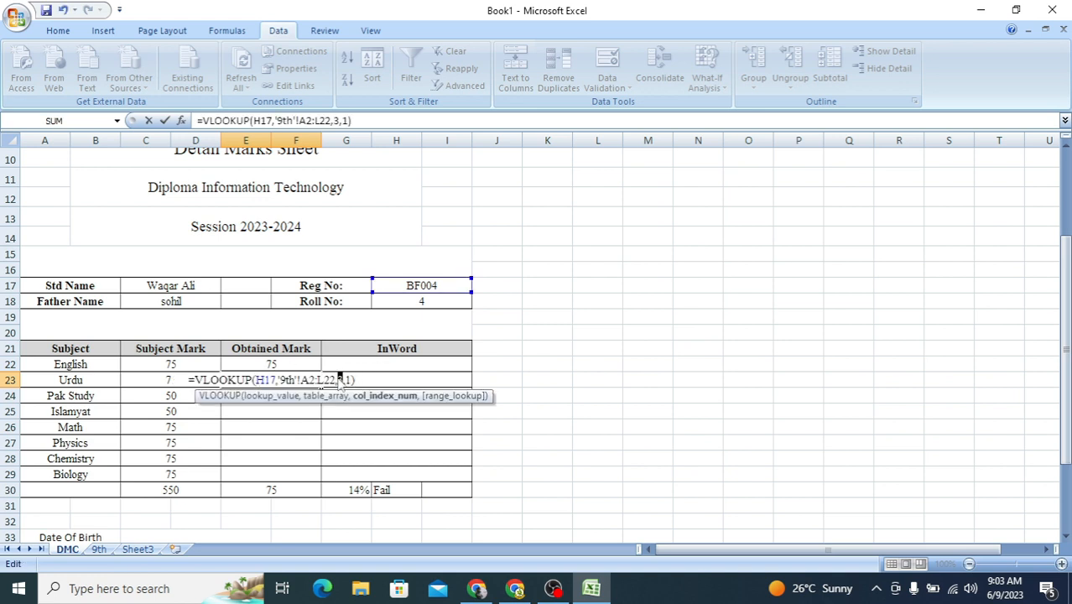
{"action": "type", "text": "6"}
{"action": "key", "text": "Return"}
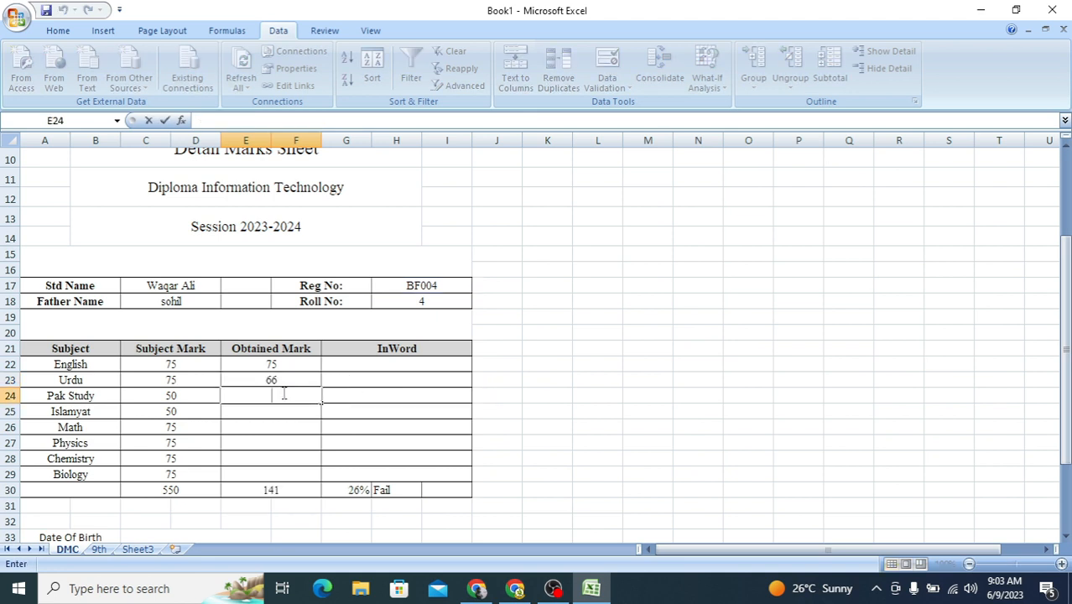
Step: Paste the VLOOKUP formula into the Pak Study obtained mark cell E24 and set its column index to 7
{"action": "key", "text": "ctrl+v"}
{"action": "left_click", "coordinate": [339, 395]}
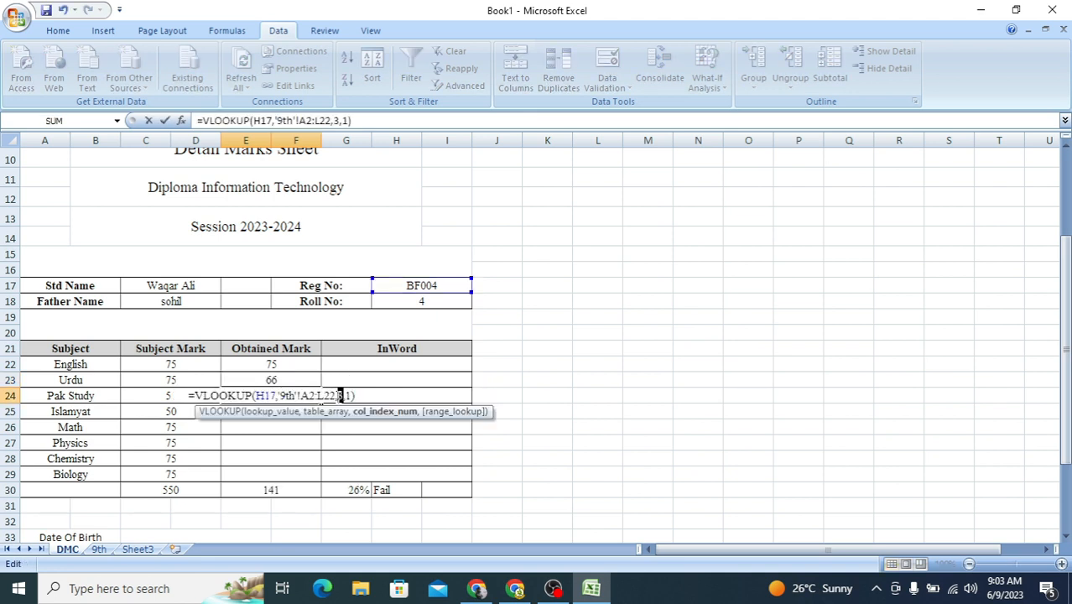
{"action": "type", "text": "7"}
{"action": "key", "text": "Return"}
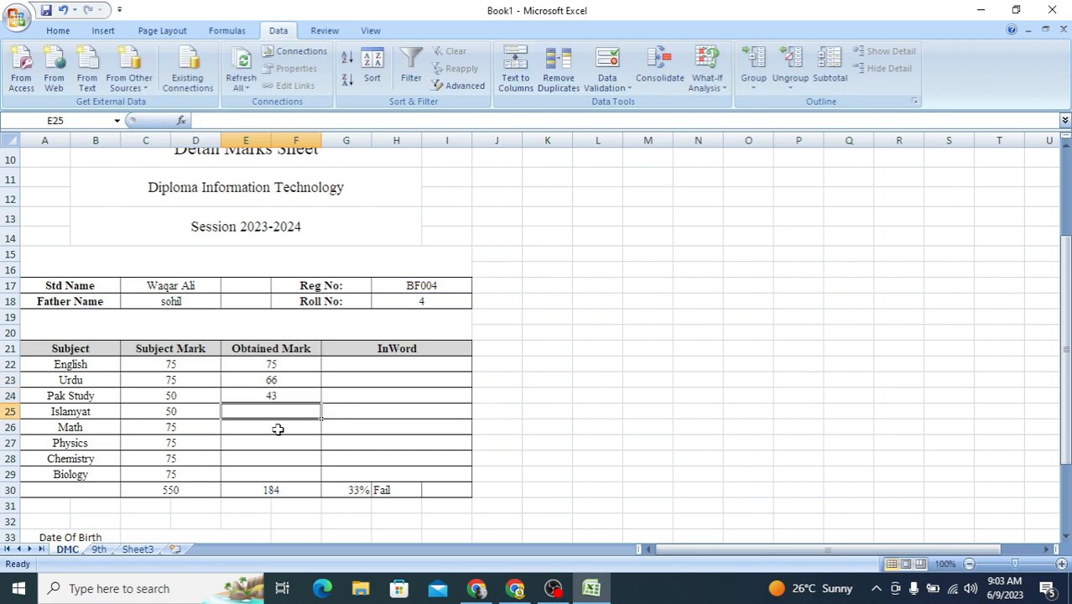
Step: Paste the VLOOKUP formula into the Islamyat obtained mark cell E25 and point its column index to the Islamyat column of the 9th sheet
{"action": "key", "text": "ctrl+v"}
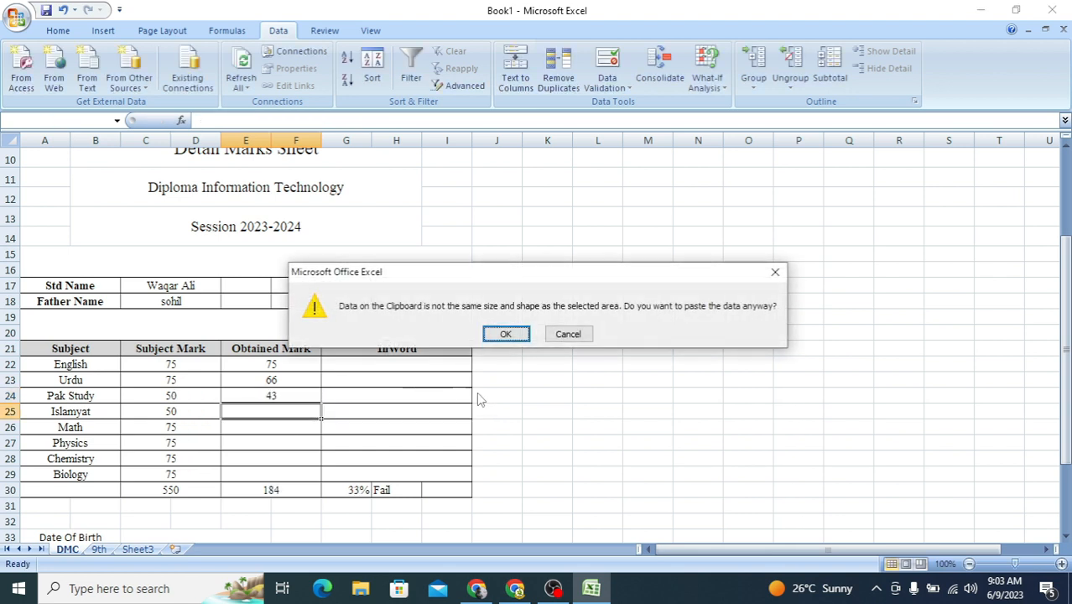
{"action": "left_click", "coordinate": [567, 333]}
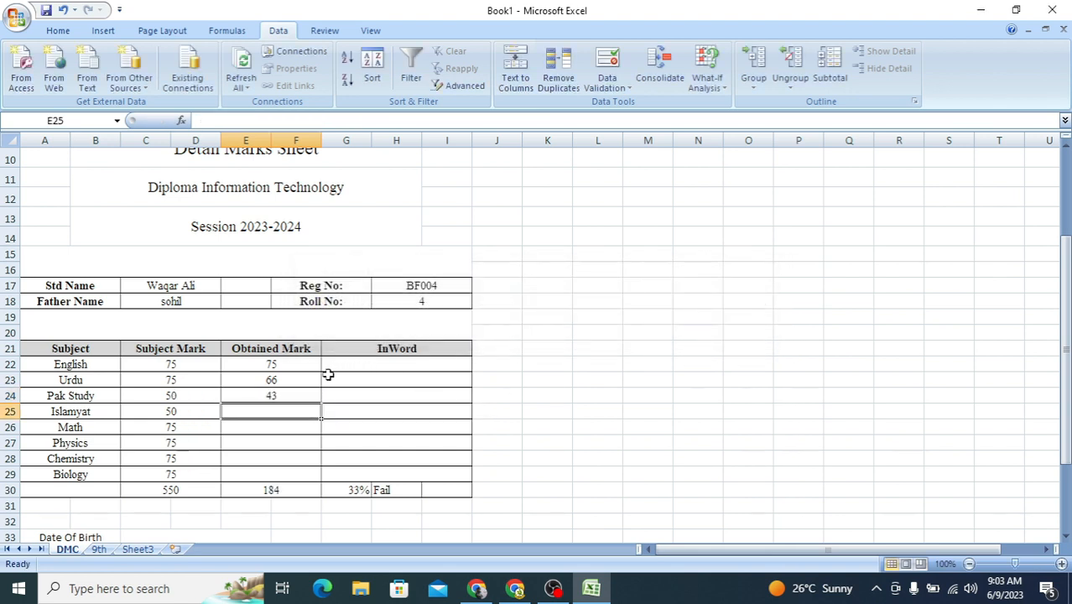
{"action": "double_click", "coordinate": [282, 410]}
{"action": "type", "text": "=VLOOKUP(H17,'9th'!A2:L22,3,1)"}
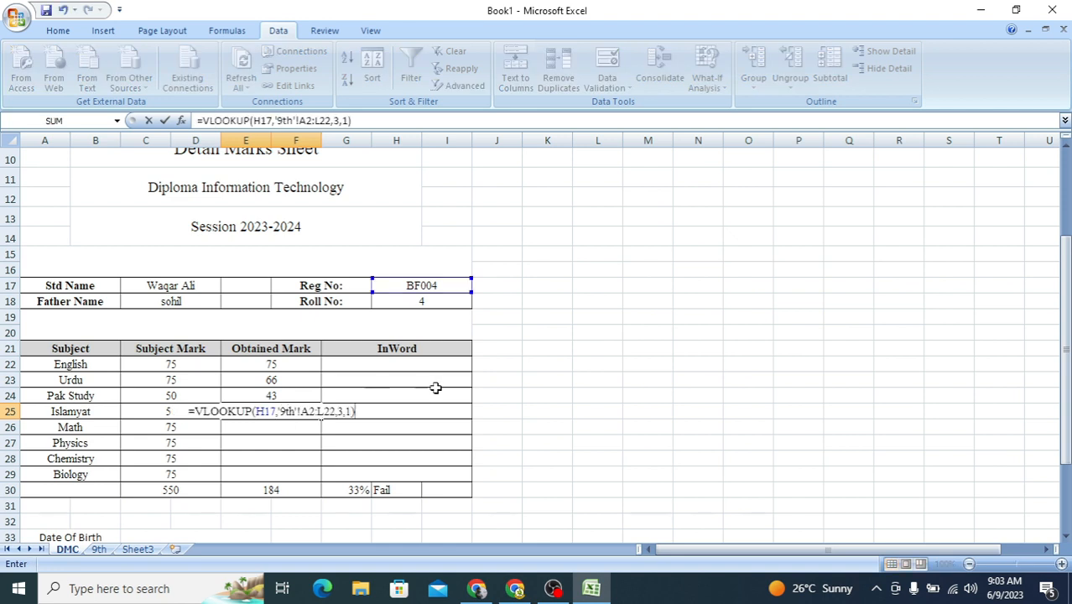
{"action": "double_click", "coordinate": [341, 411]}
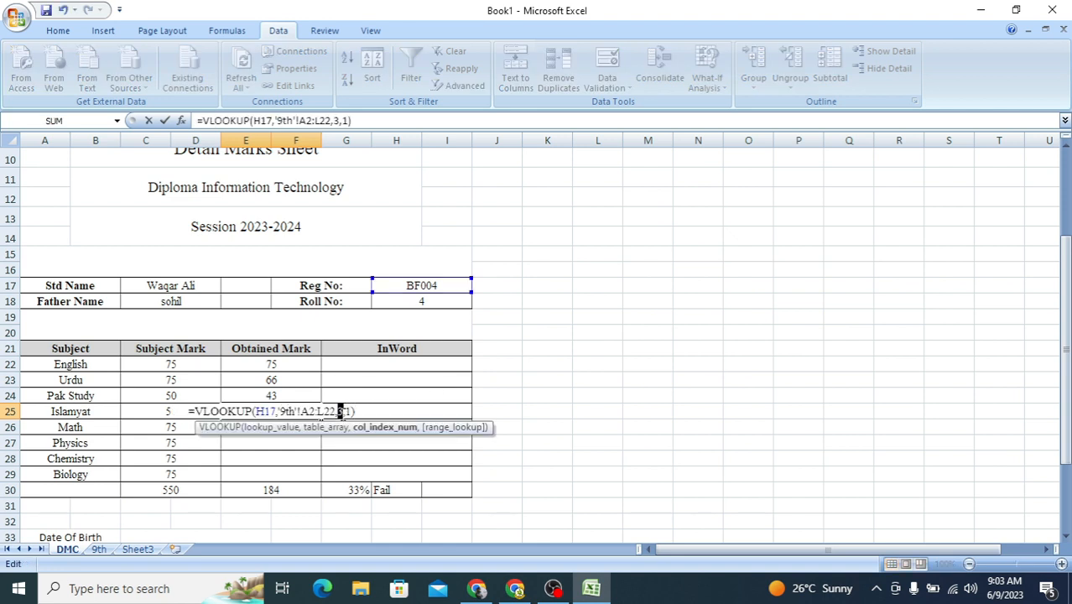
{"action": "key", "text": "Return"}
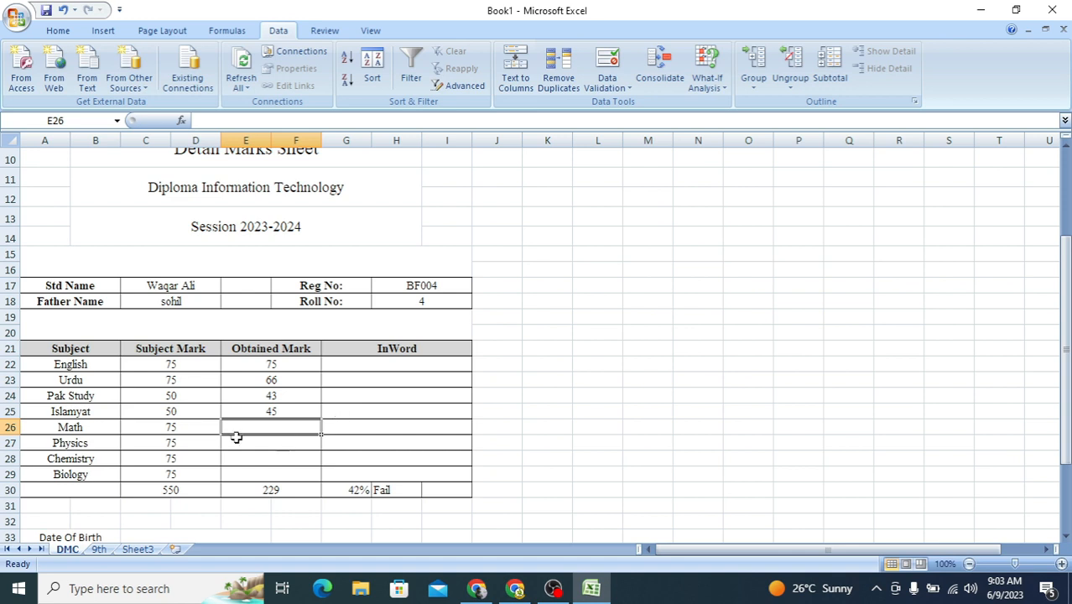
Step: Paste the VLOOKUP formula into the Math obtained mark cell E26 and set its column index to 9
{"action": "type", "text": "=VLOOKUP(H17,'9th'!A2:L22,3,1)"}
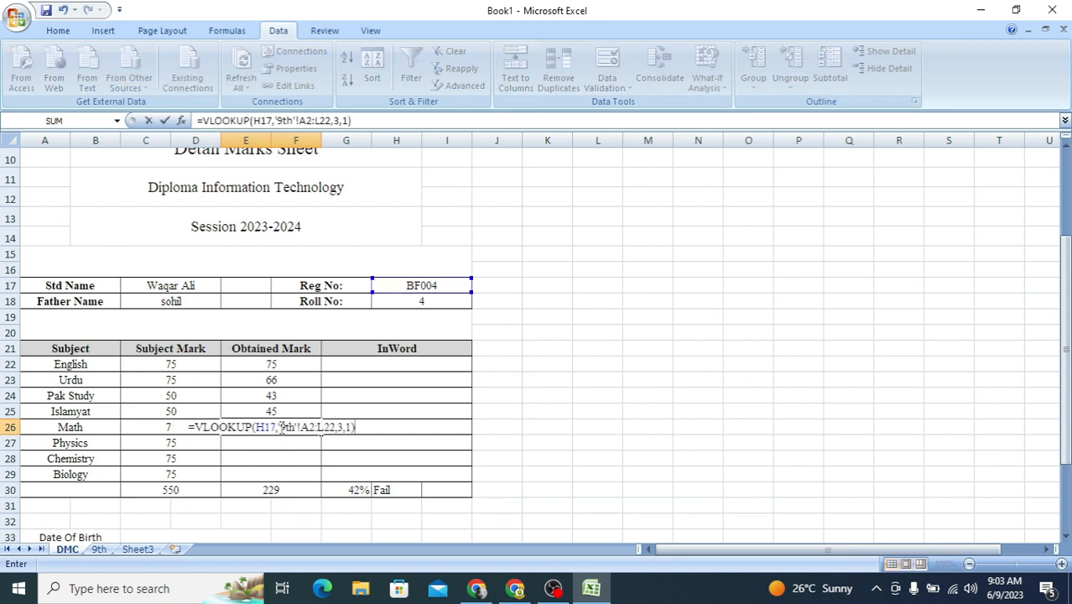
{"action": "double_click", "coordinate": [340, 427]}
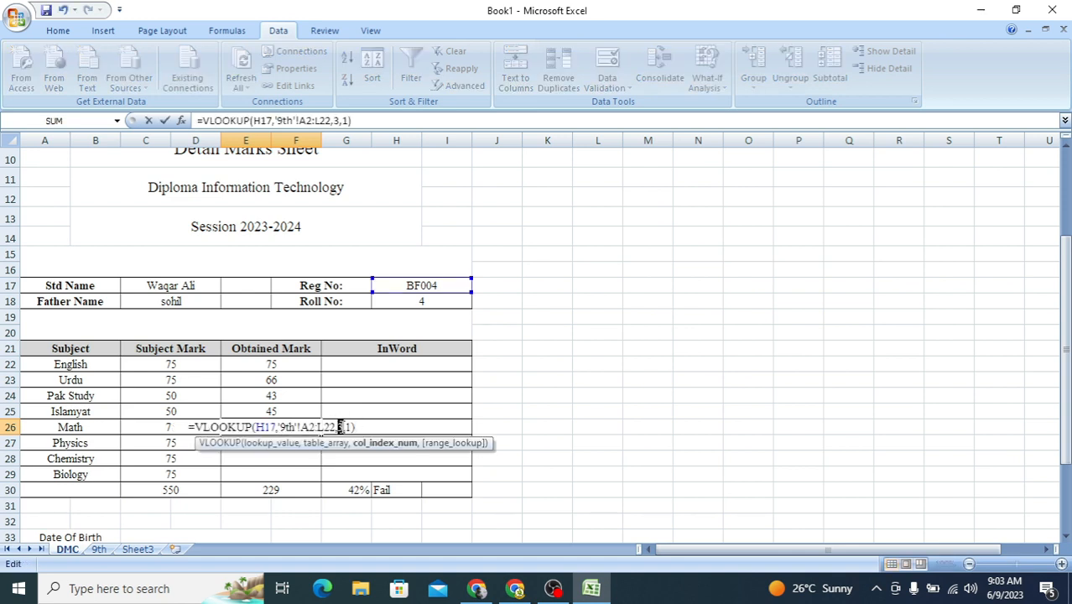
{"action": "type", "text": "9"}
{"action": "key", "text": "Return"}
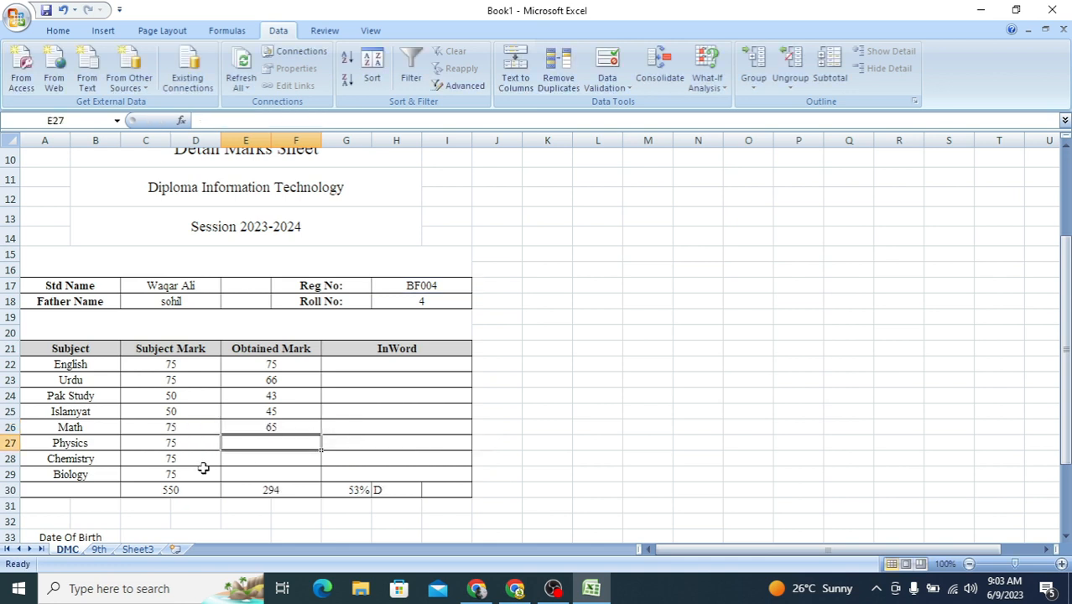
Step: Paste the VLOOKUP formula into the Physics obtained mark cell E27 and point its column index to the Physics column of the 9th sheet
{"action": "double_click", "coordinate": [259, 446]}
{"action": "type", "text": "=VLOOKUP(H17,'9th'!A2:L22,3,1)"}
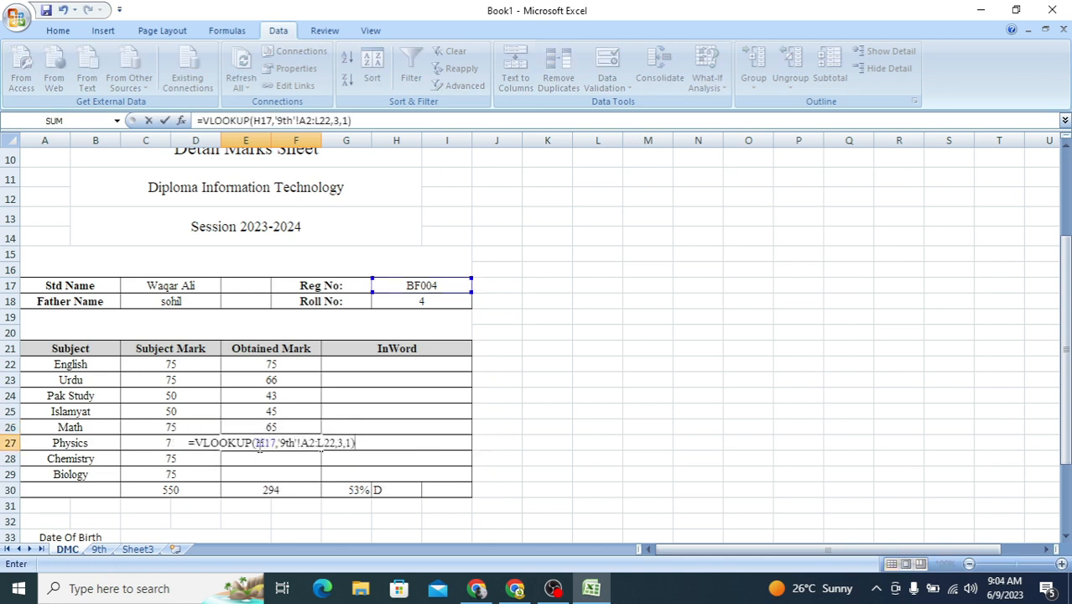
{"action": "left_click", "coordinate": [338, 441]}
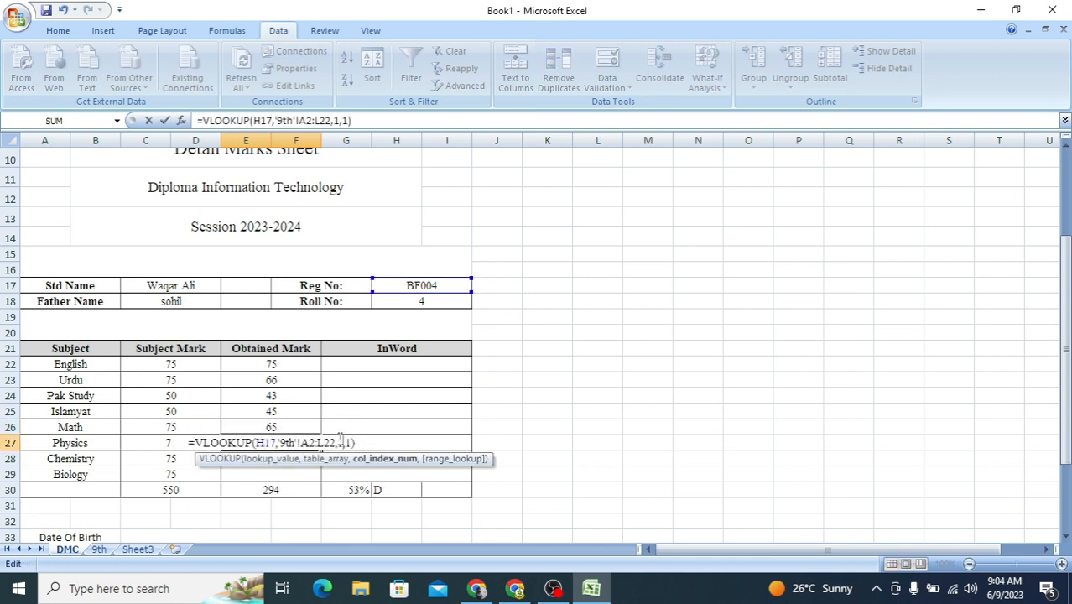
{"action": "key", "text": "Return"}
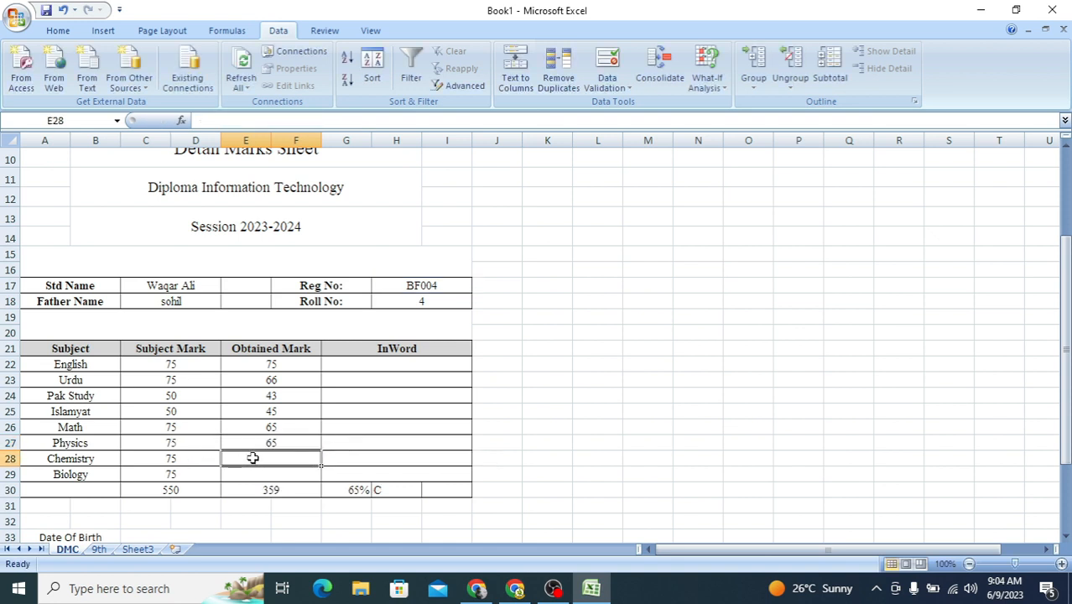
Step: Paste the VLOOKUP formula into the Chemistry obtained mark cell E28 and set its column index to 11
{"action": "type", "text": "=VLOOKUP(H17,'9th'!A2:L22,3,1)"}
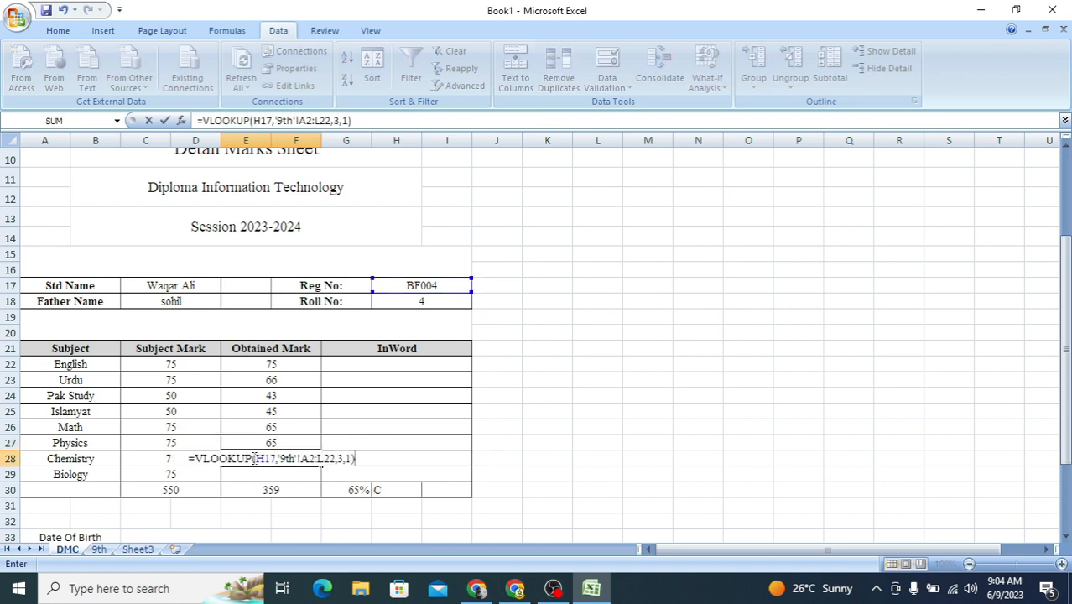
{"action": "double_click", "coordinate": [339, 458]}
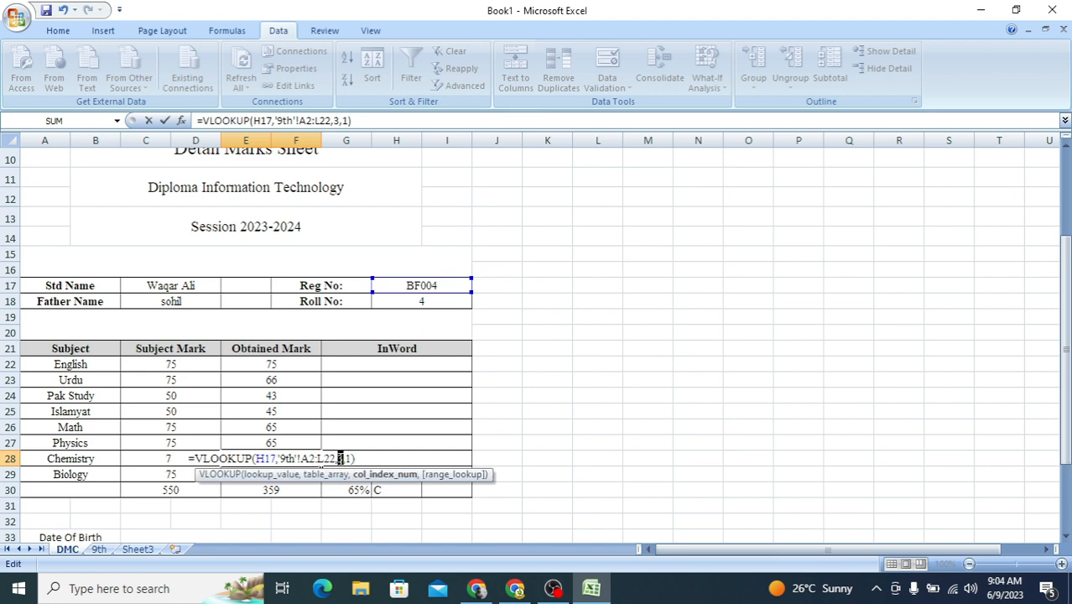
{"action": "type", "text": "11"}
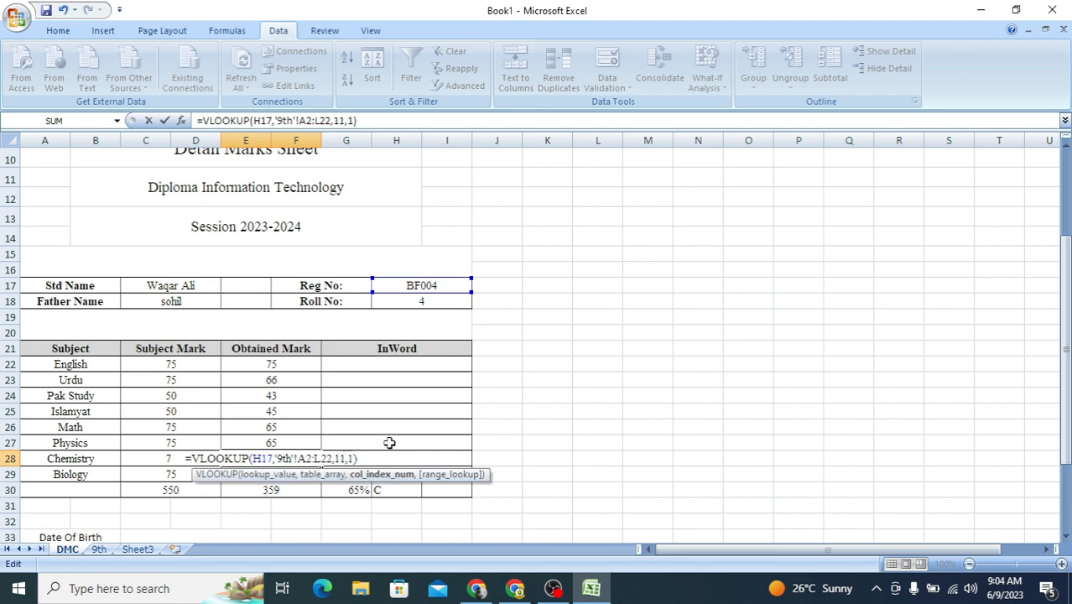
{"action": "key", "text": "Return"}
Step: Paste the VLOOKUP formula into the Biology obtained mark cell E29 and set its column index to 12
{"action": "double_click", "coordinate": [275, 477]}
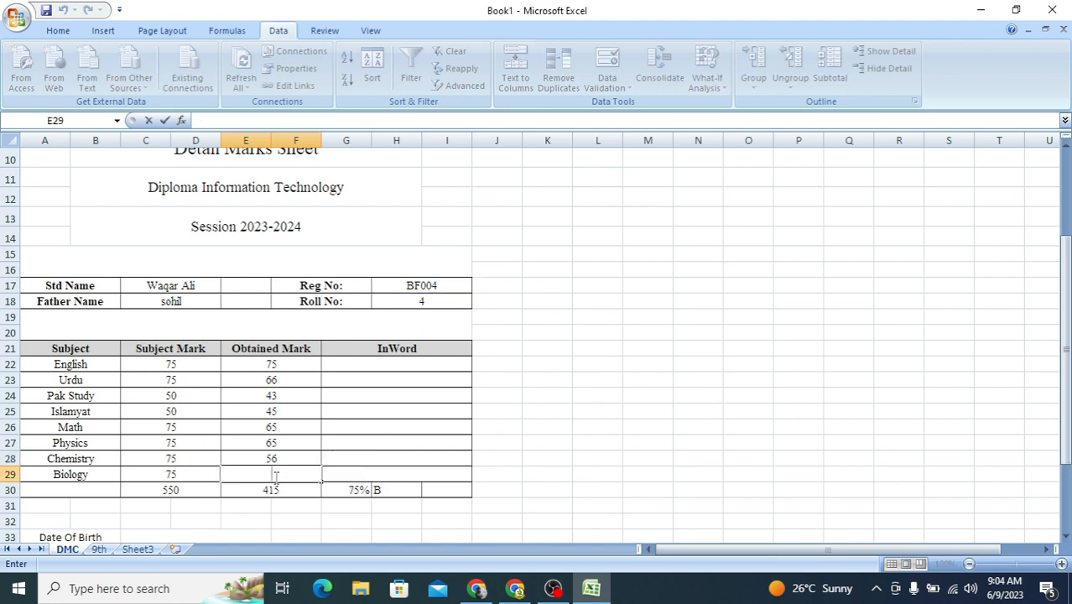
{"action": "type", "text": "=VLOOKUP(H17,'9th'!A2:L22,3,1)"}
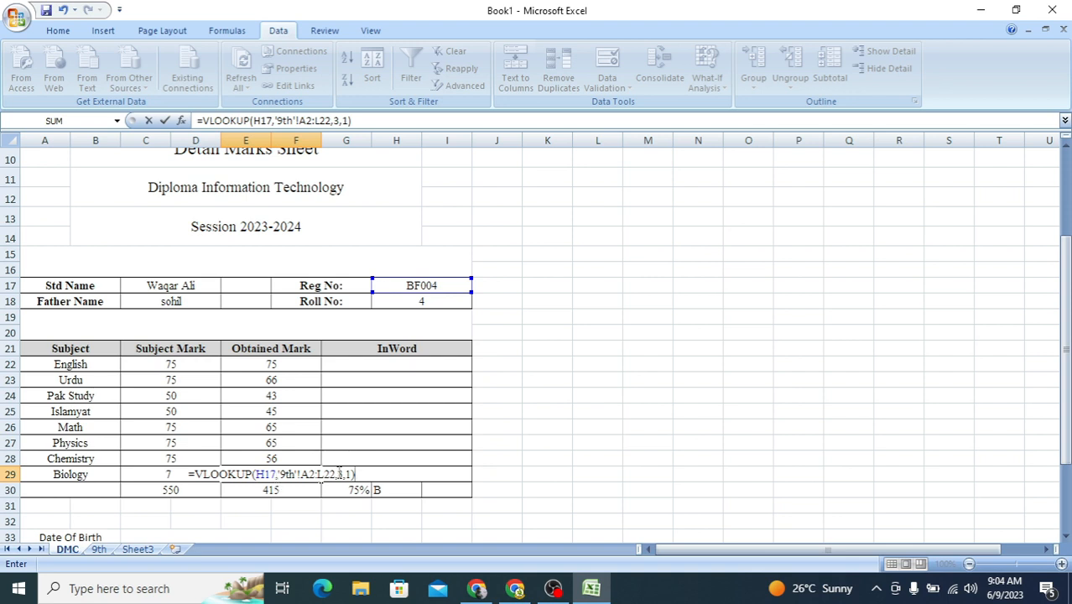
{"action": "double_click", "coordinate": [339, 474]}
{"action": "type", "text": "12"}
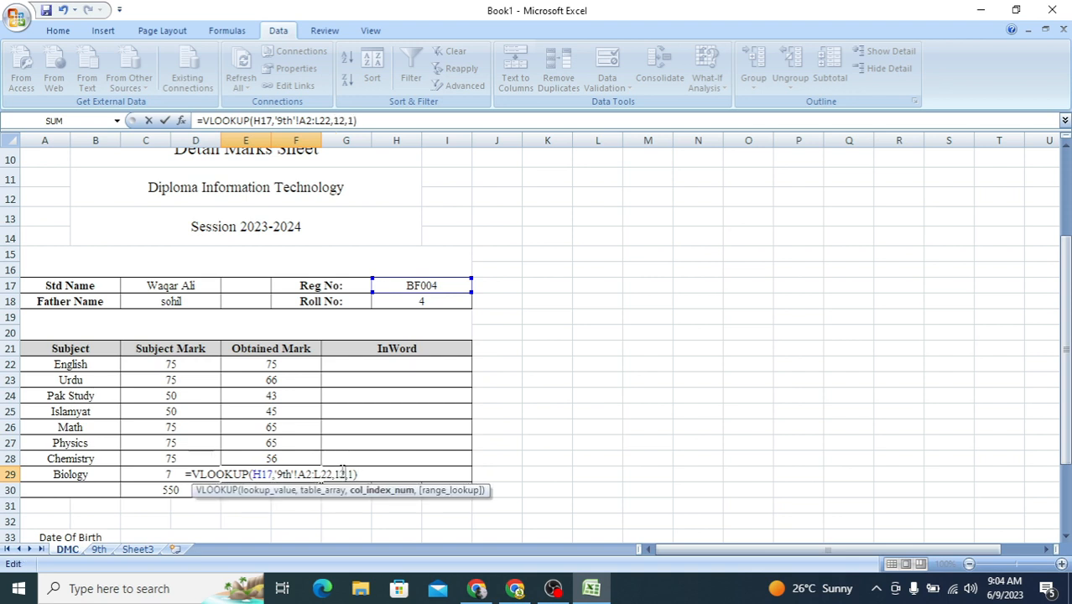
{"action": "key", "text": "Return"}
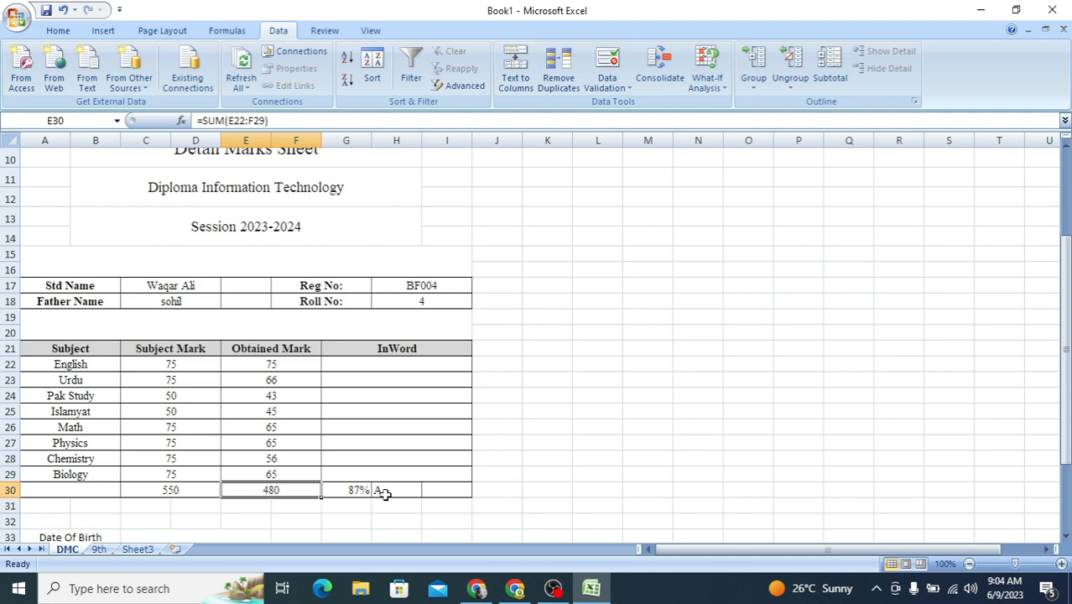
Step: Test the certificate lookups by choosing the first student's registration number in Reg No cell H17 and review the filled marks
{"action": "scroll", "coordinate": [375, 469], "scroll_direction": "up", "scroll_amount": 2}
{"action": "scroll", "coordinate": [376, 468], "scroll_direction": "down", "scroll_amount": 6}
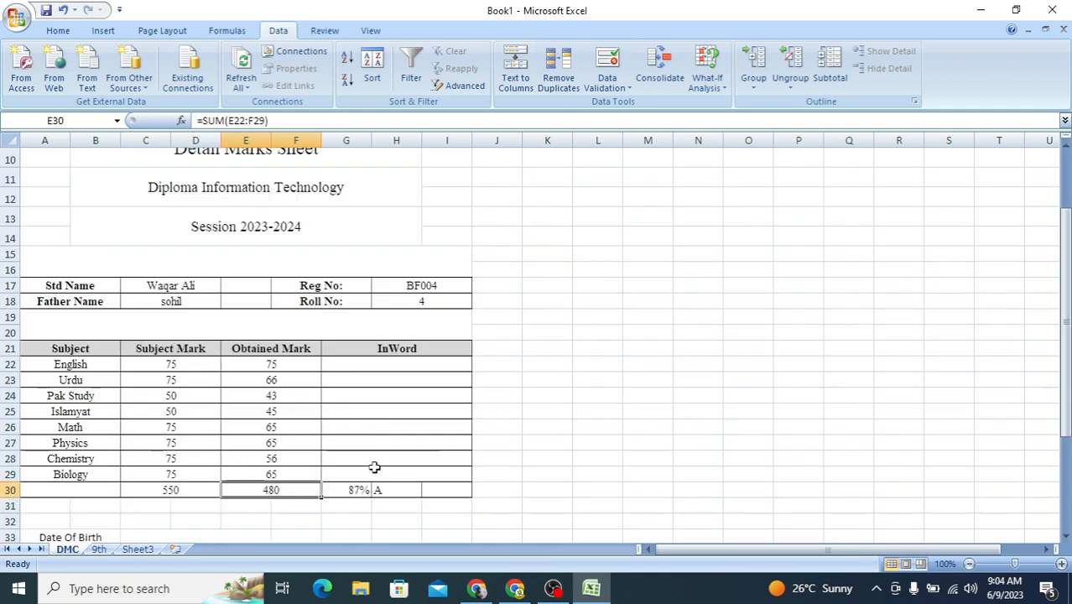
{"action": "scroll", "coordinate": [374, 467], "scroll_direction": "down", "scroll_amount": 6}
{"action": "scroll", "coordinate": [374, 467], "scroll_direction": "up", "scroll_amount": 13}
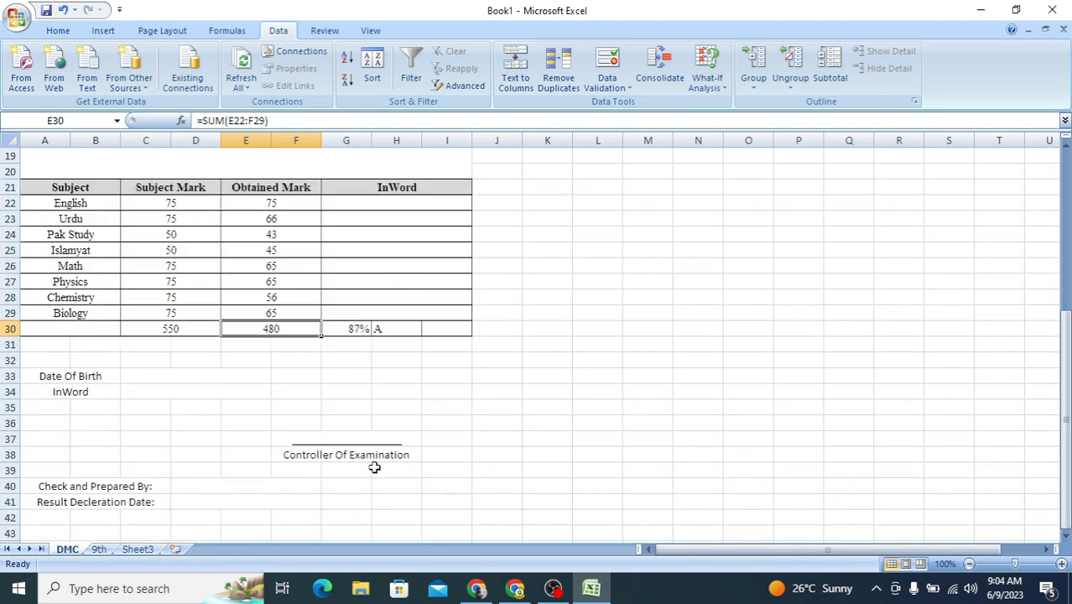
{"action": "left_click", "coordinate": [454, 446]}
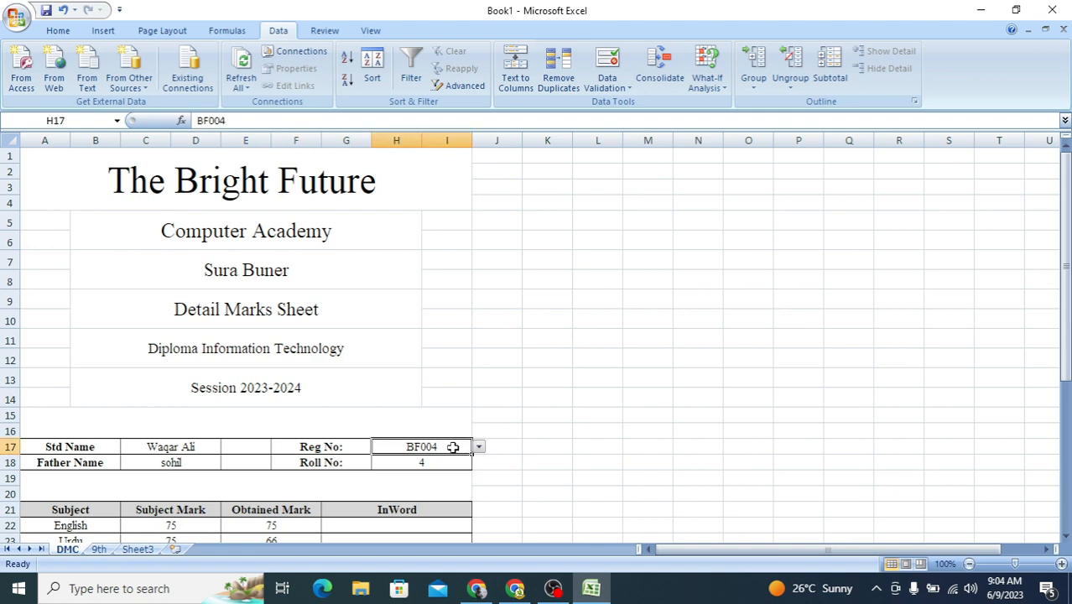
{"action": "left_click", "coordinate": [479, 449]}
{"action": "scroll", "coordinate": [460, 470], "scroll_direction": "up", "scroll_amount": 1}
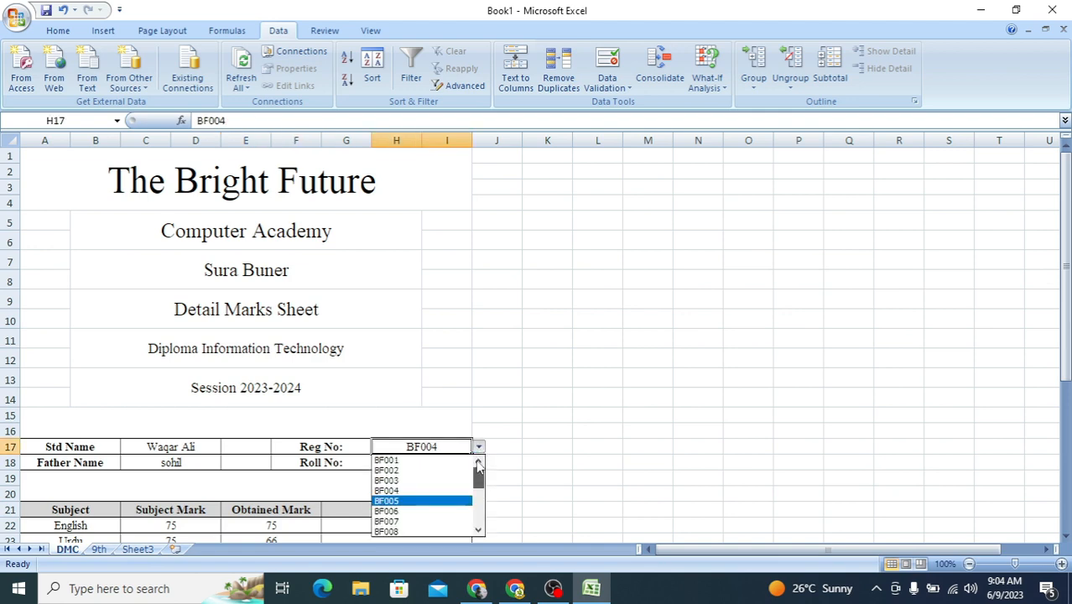
{"action": "left_click", "coordinate": [453, 459]}
{"action": "scroll", "coordinate": [512, 435], "scroll_direction": "down", "scroll_amount": 3}
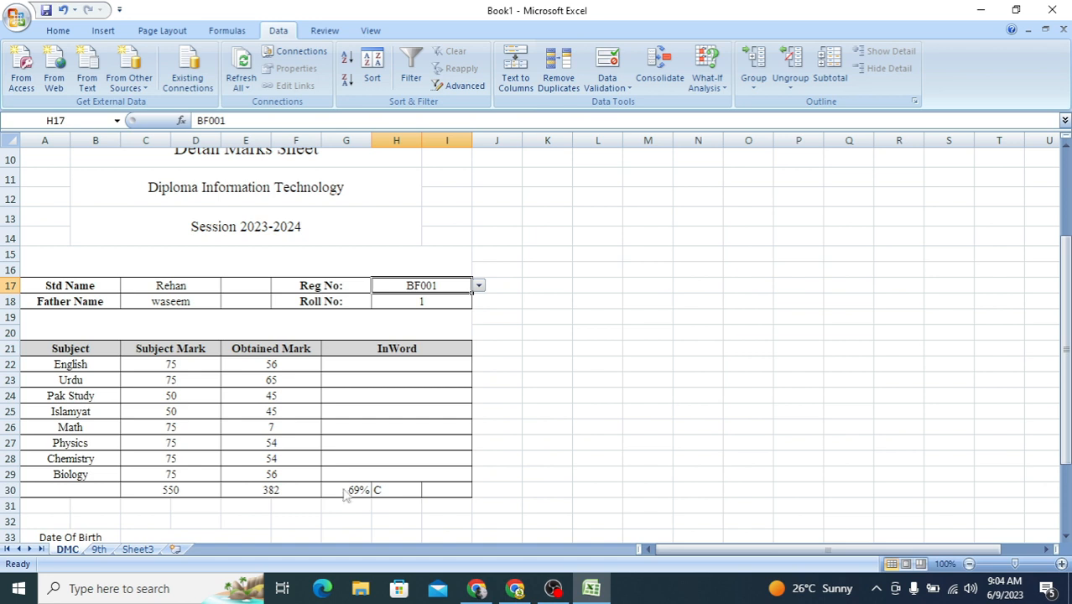
Step: Switch Reg No cell H17 to the second and then the third student's registration number to check the certificate's lookups
{"action": "left_click", "coordinate": [478, 286]}
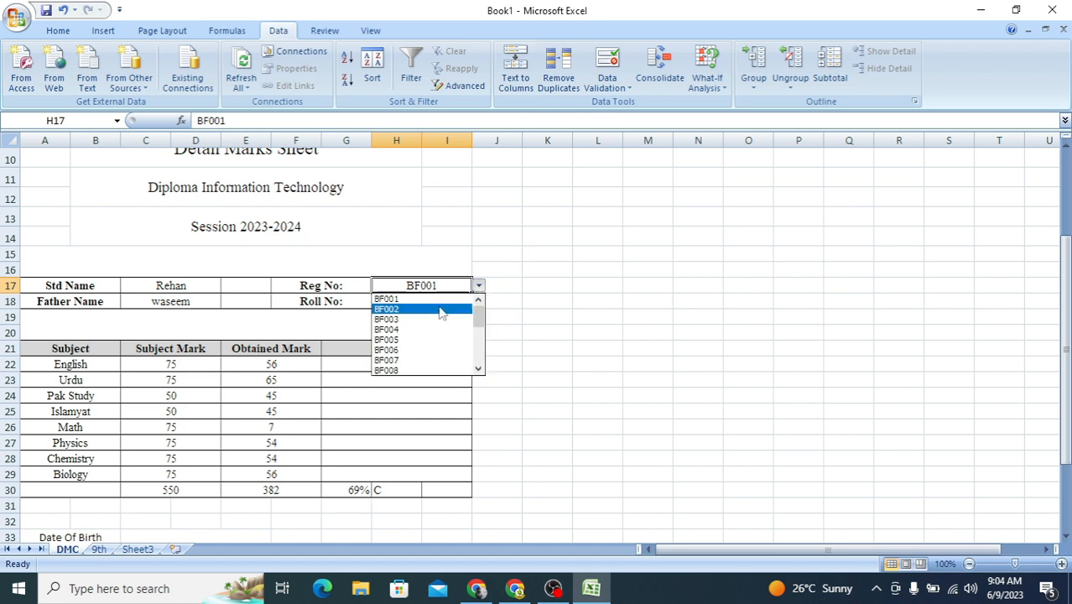
{"action": "left_click", "coordinate": [442, 308]}
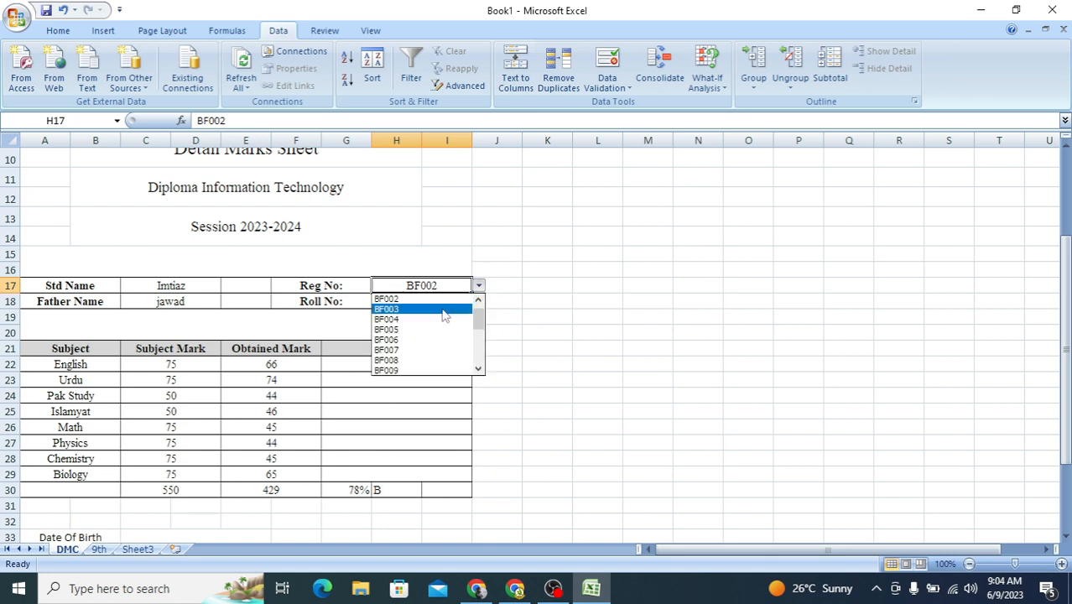
{"action": "left_click", "coordinate": [442, 308]}
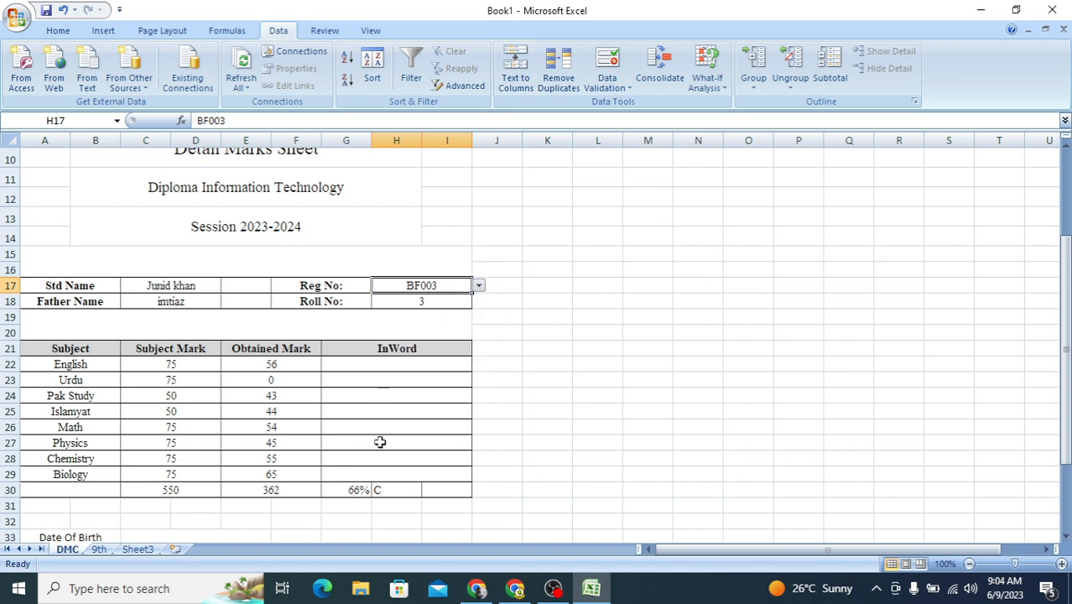